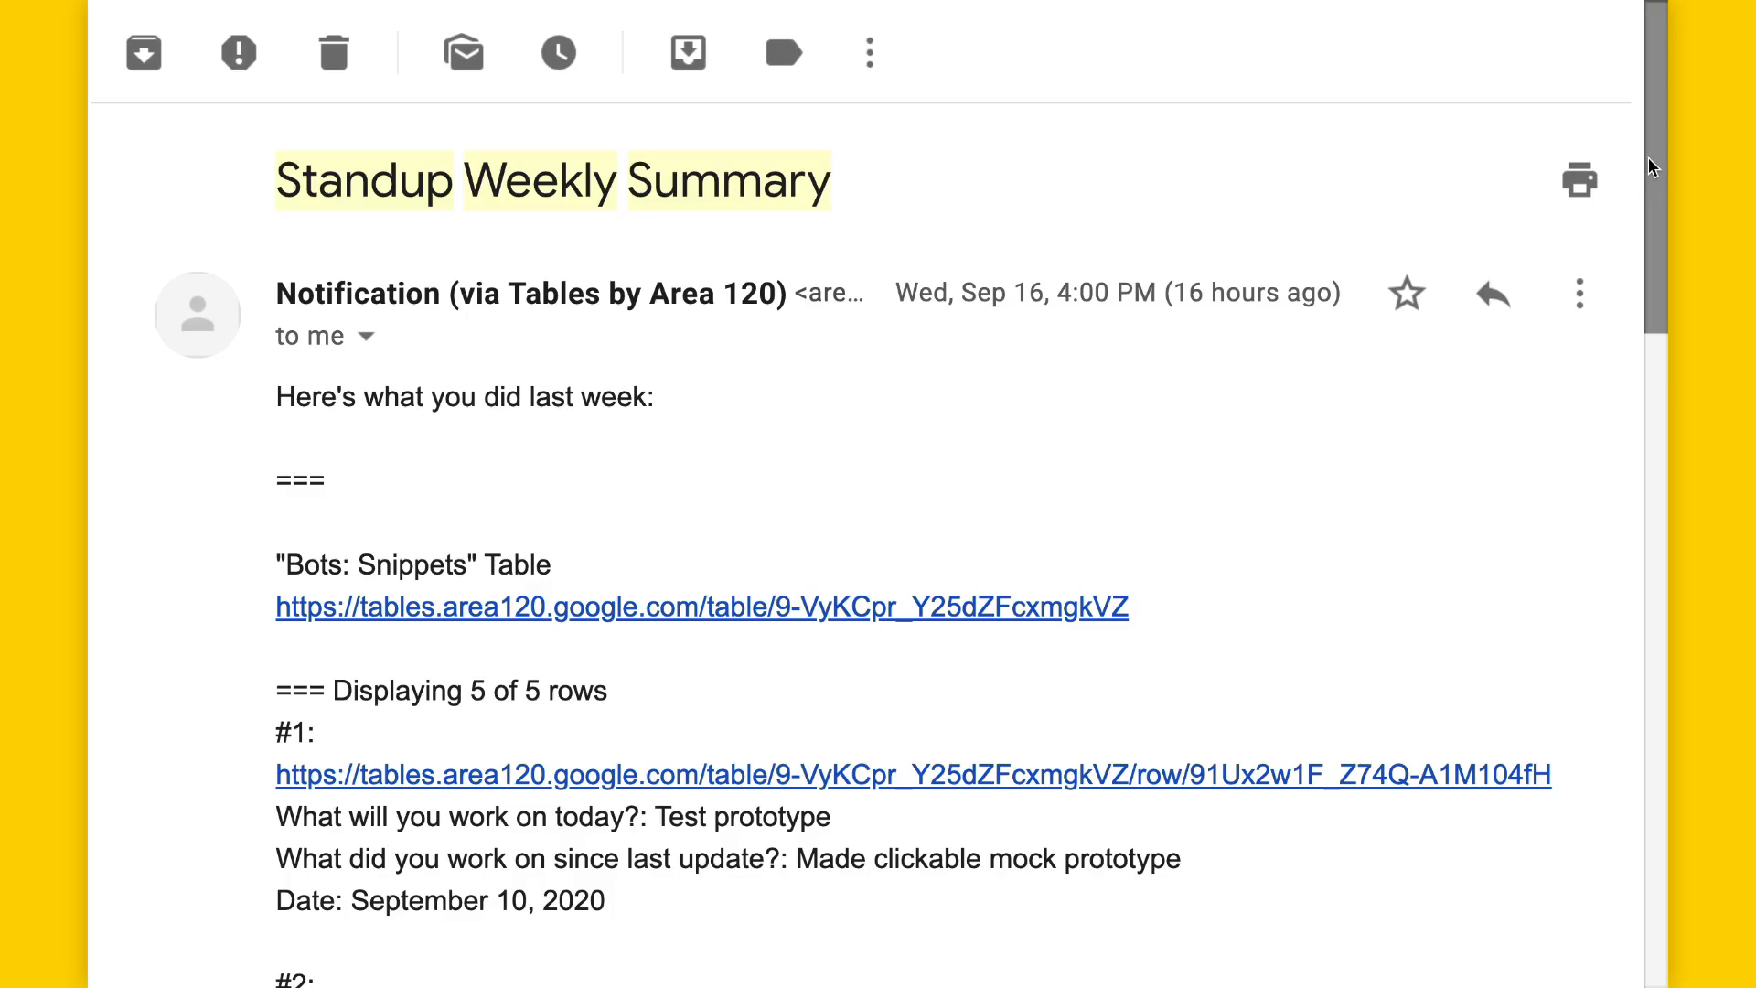
mouse_move(1648, 157)
mouse_down()
mouse_move(1659, 366)
mouse_move(1649, 136)
mouse_up()
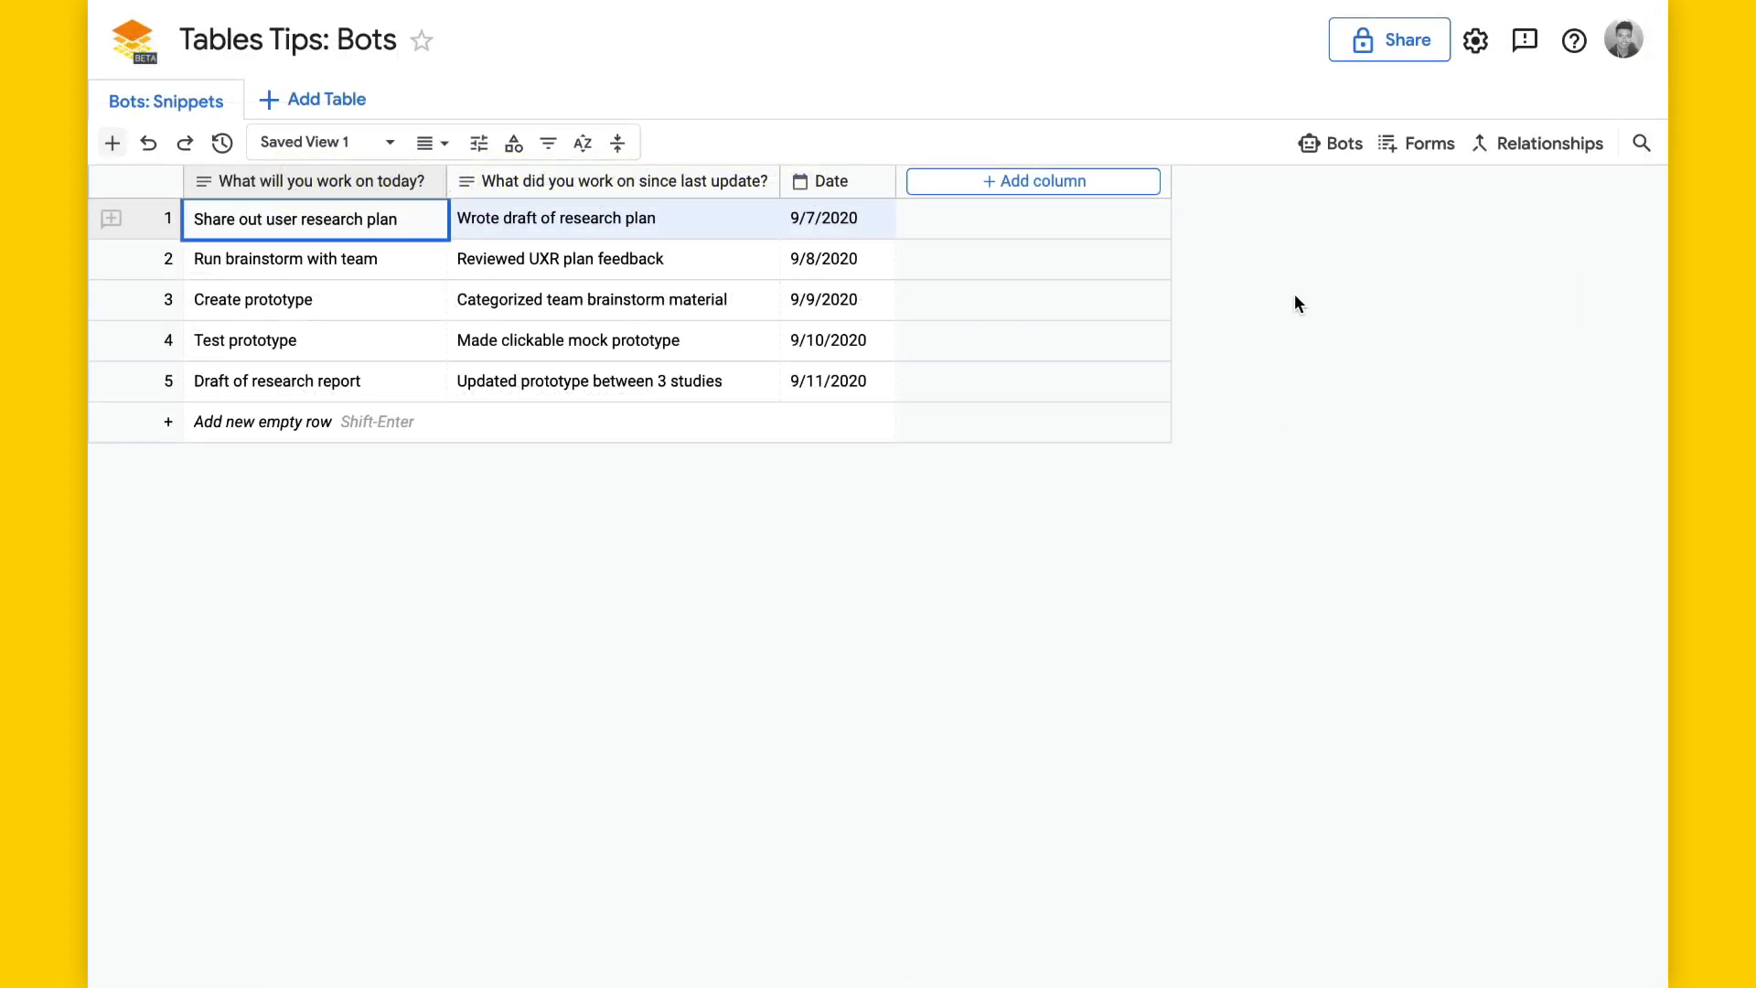
Create a new bot for the Bots: Snippets table and name it "Weekly summary".
click(1325, 142)
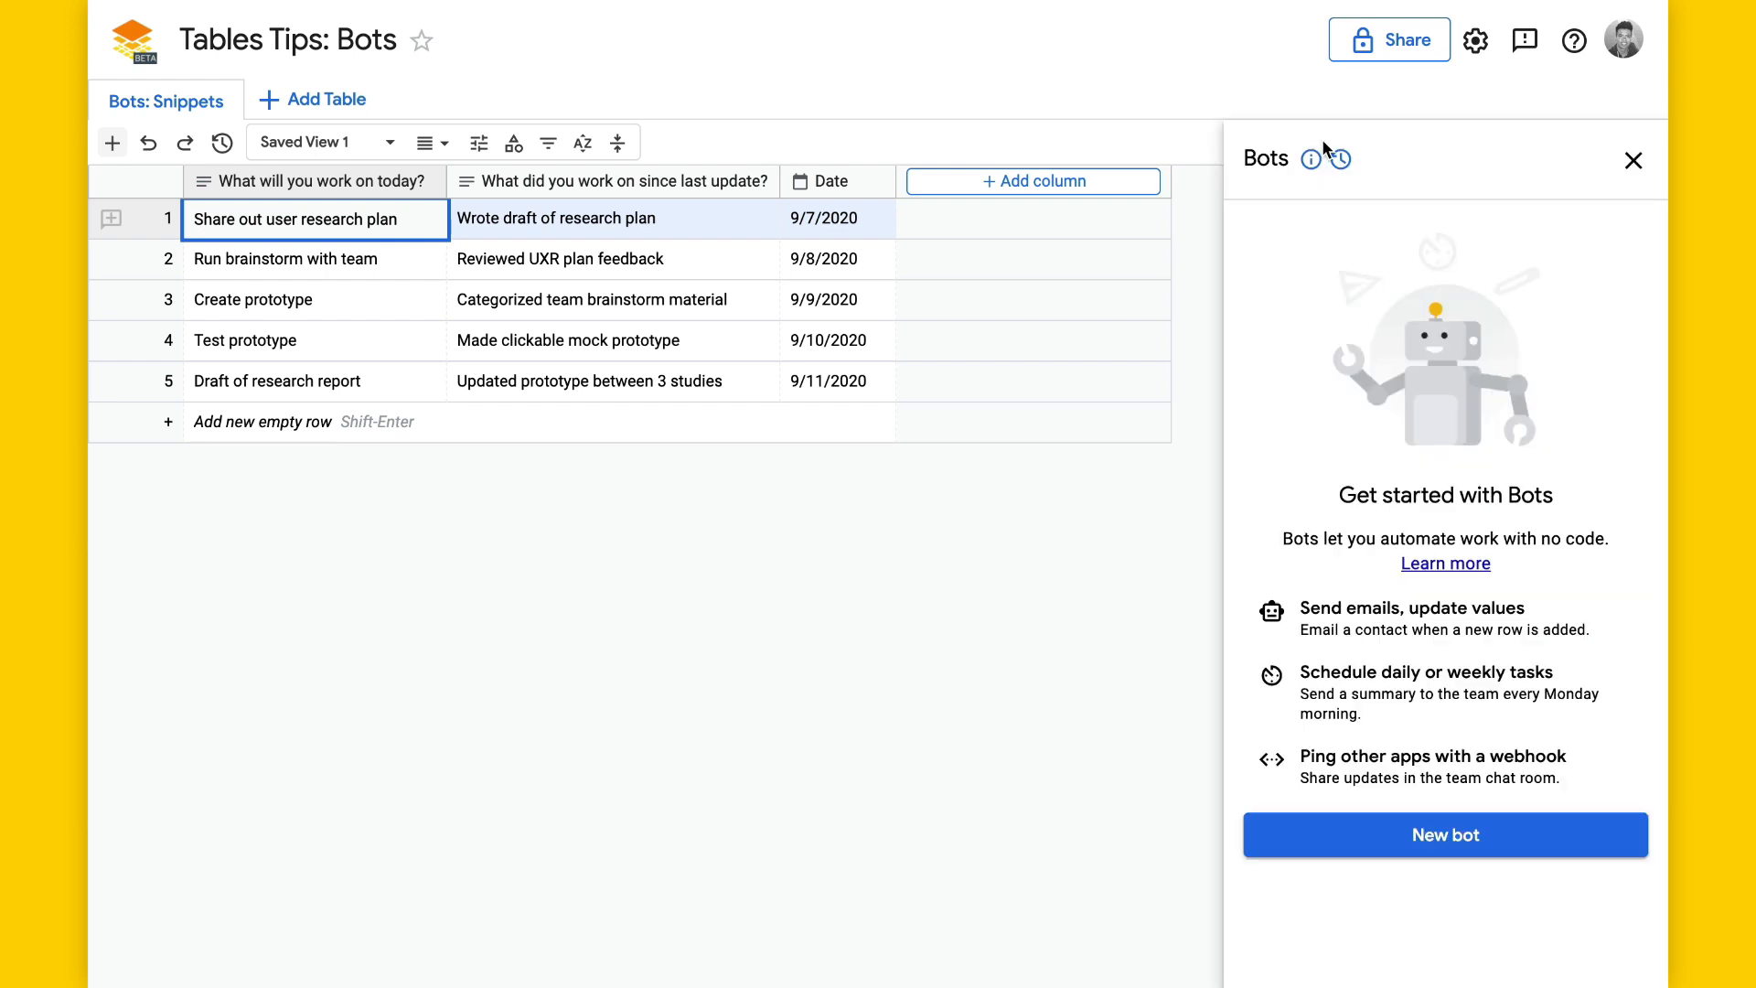
click(1402, 846)
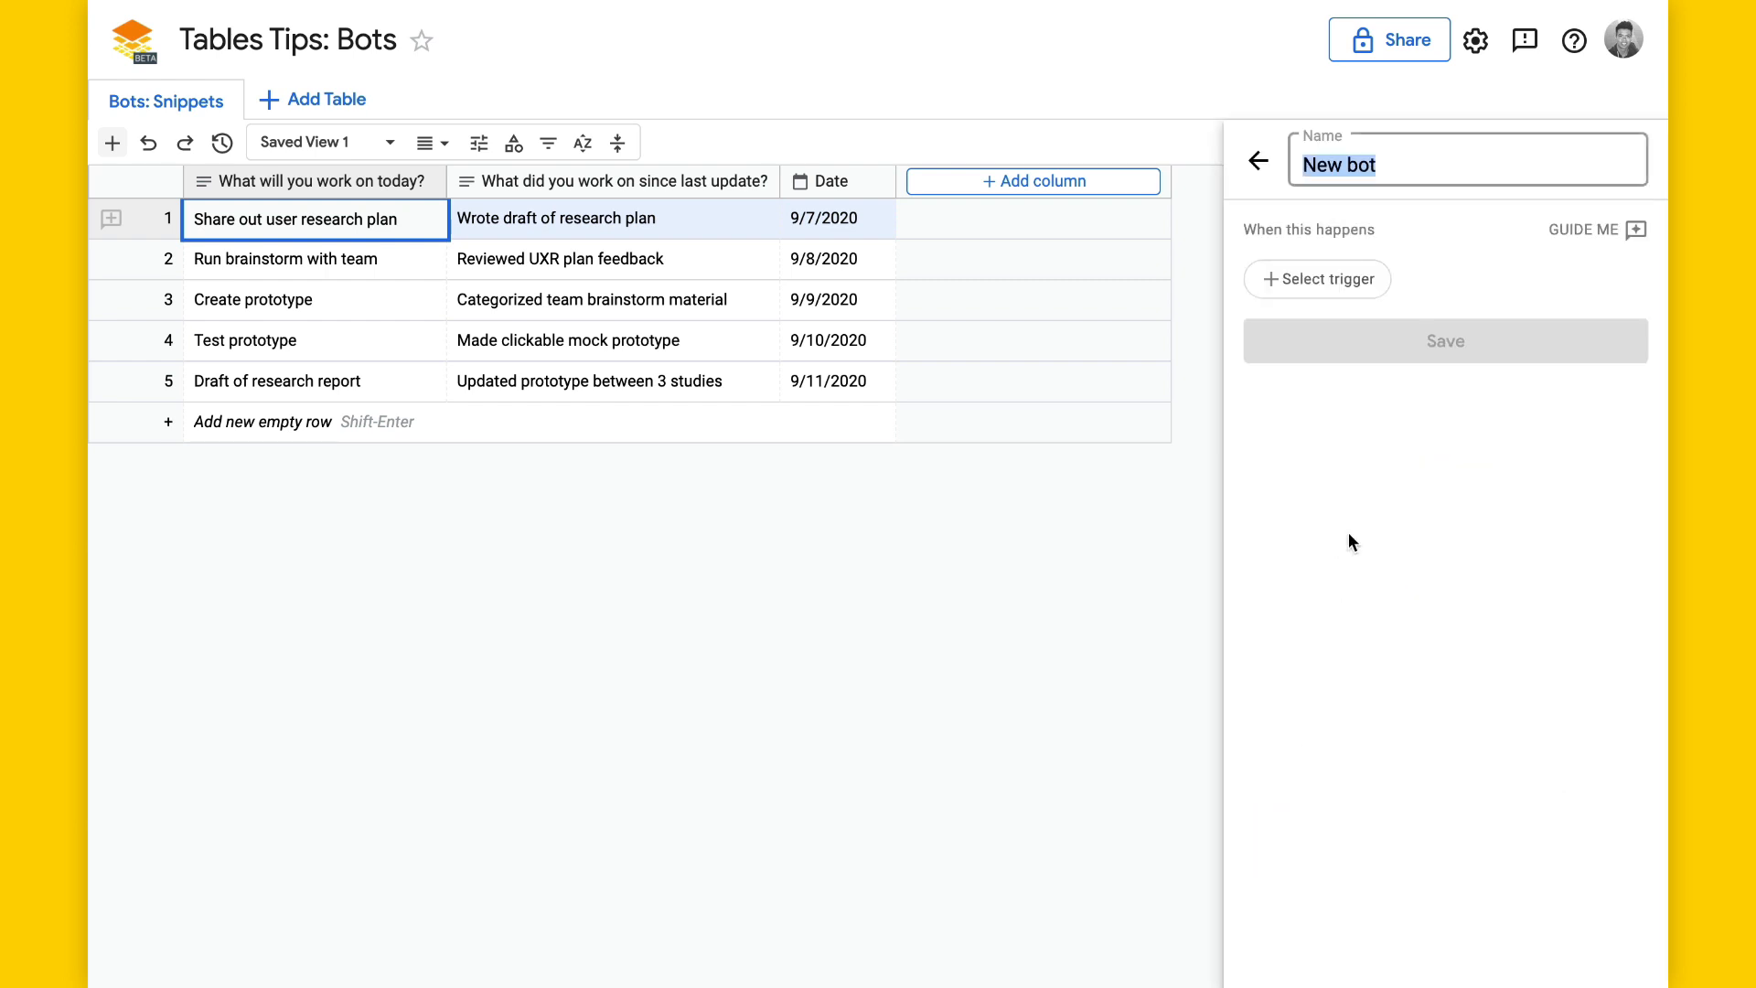
text(Weekly summary)
Give the bot a time-based trigger that repeats weekly.
click(1301, 274)
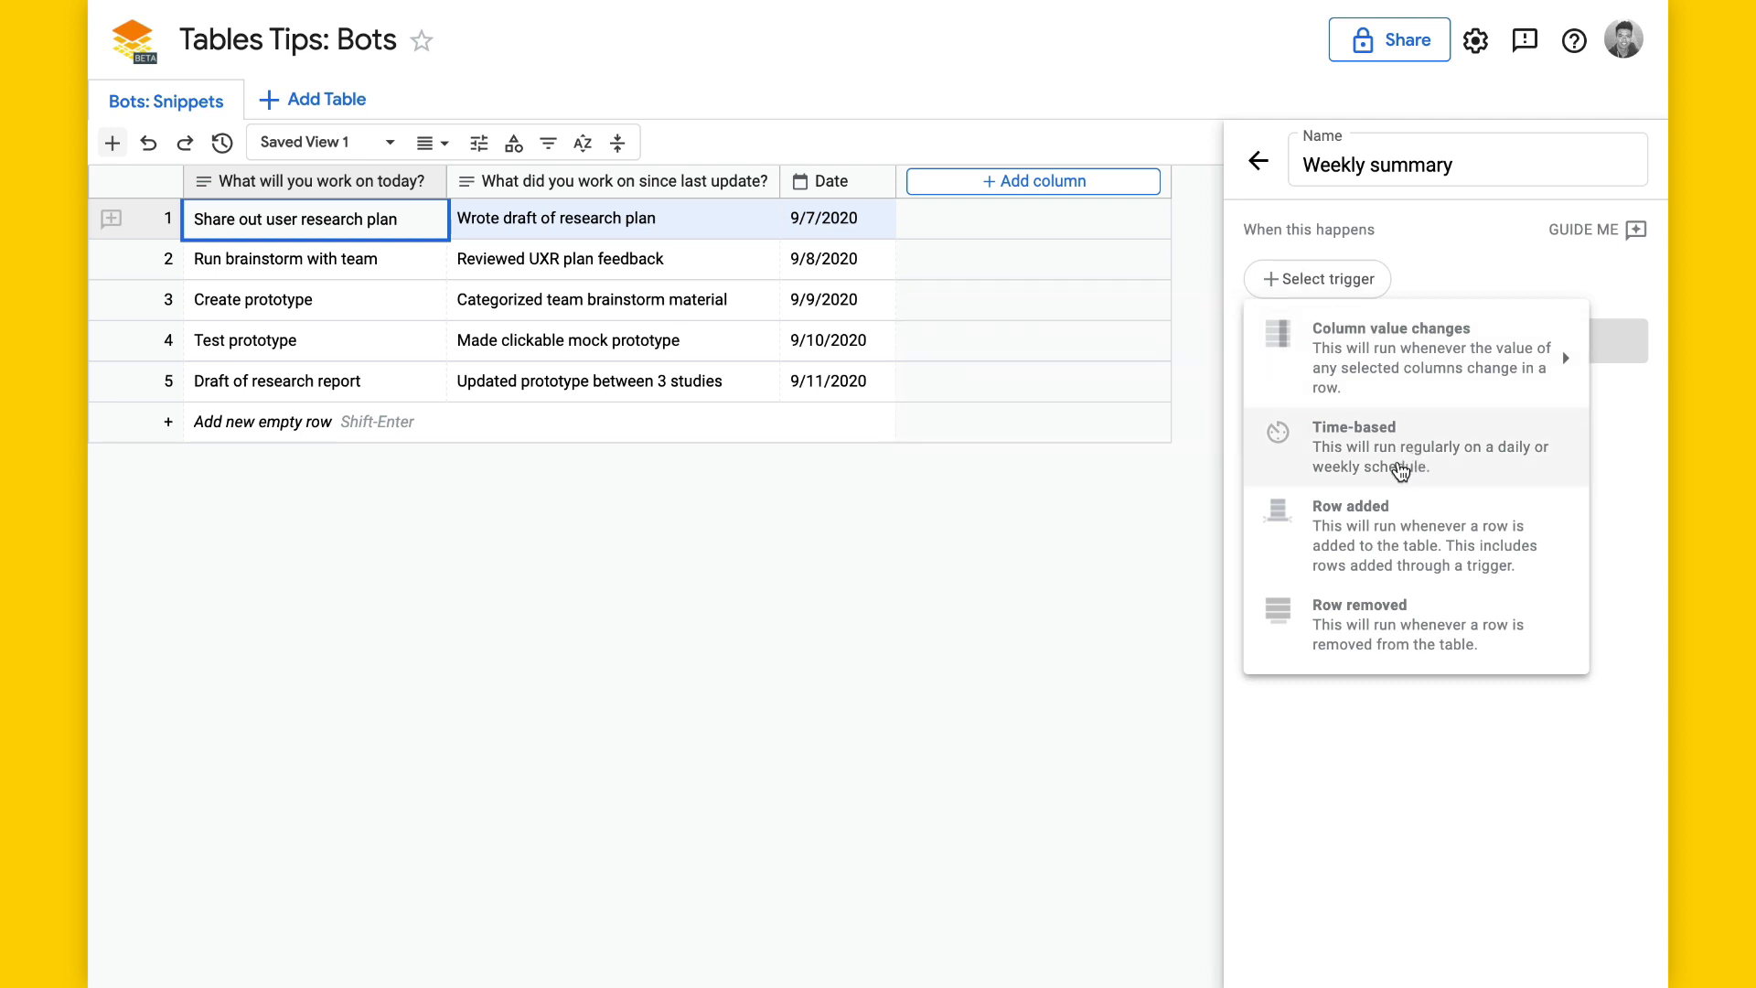
click(1400, 471)
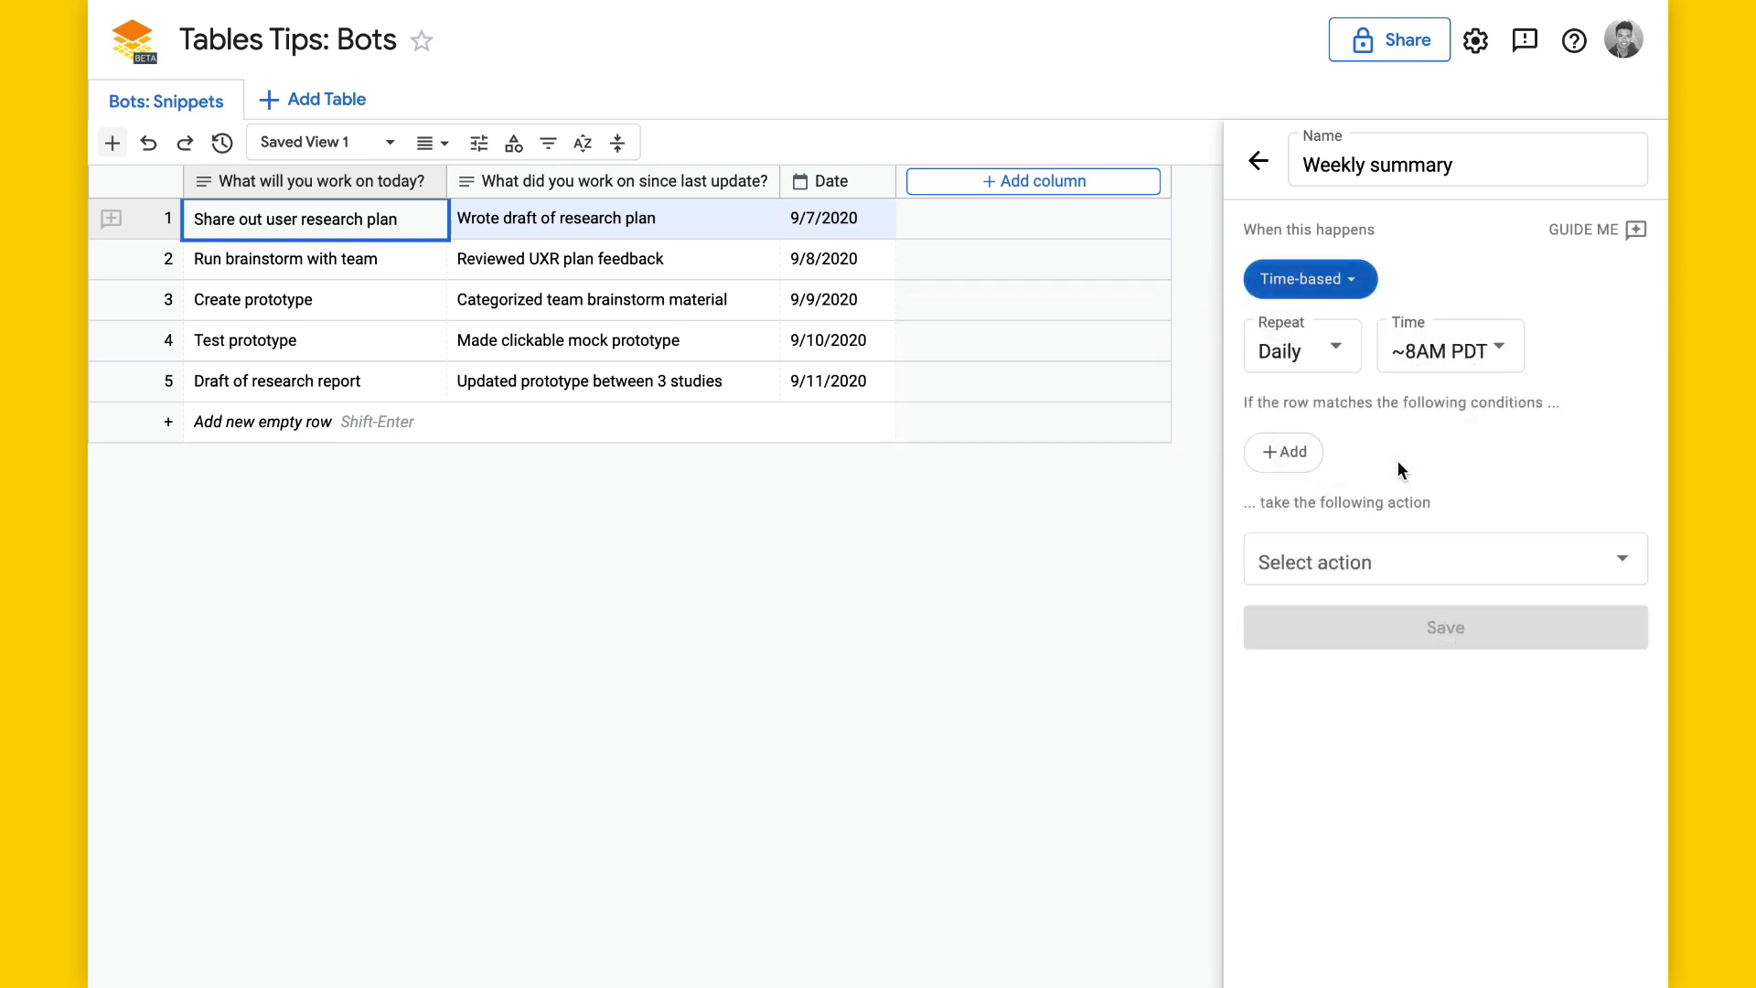
click(1317, 355)
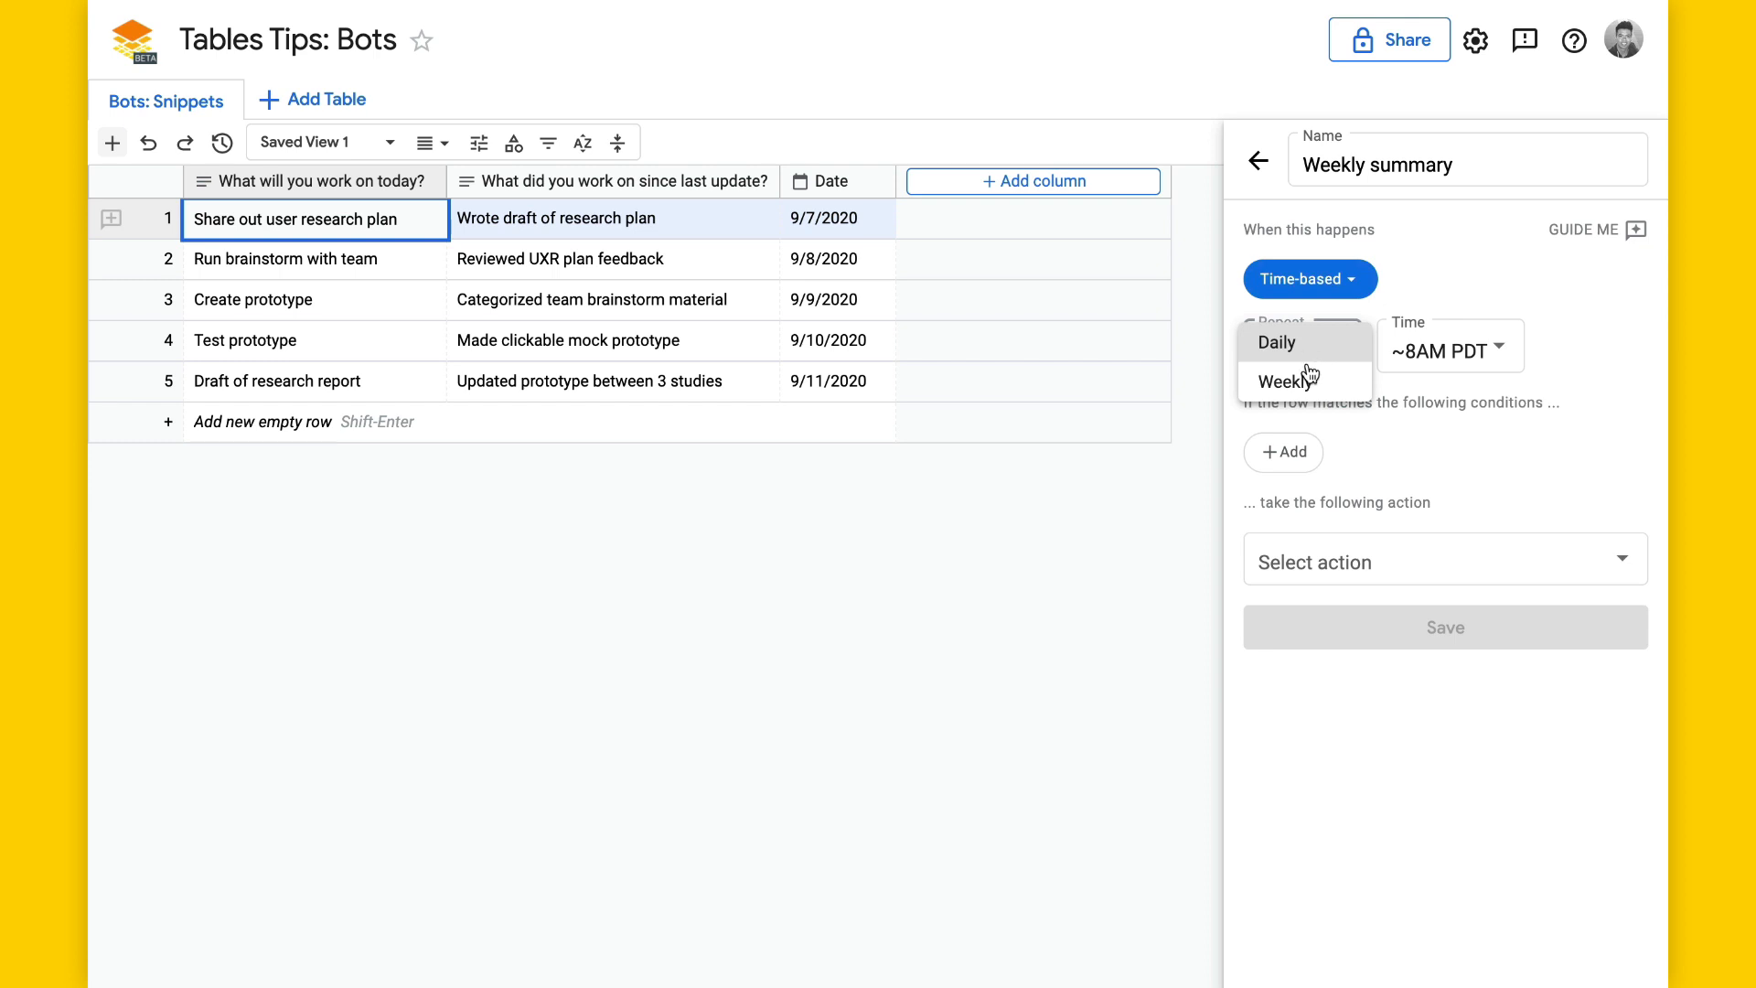
click(1308, 380)
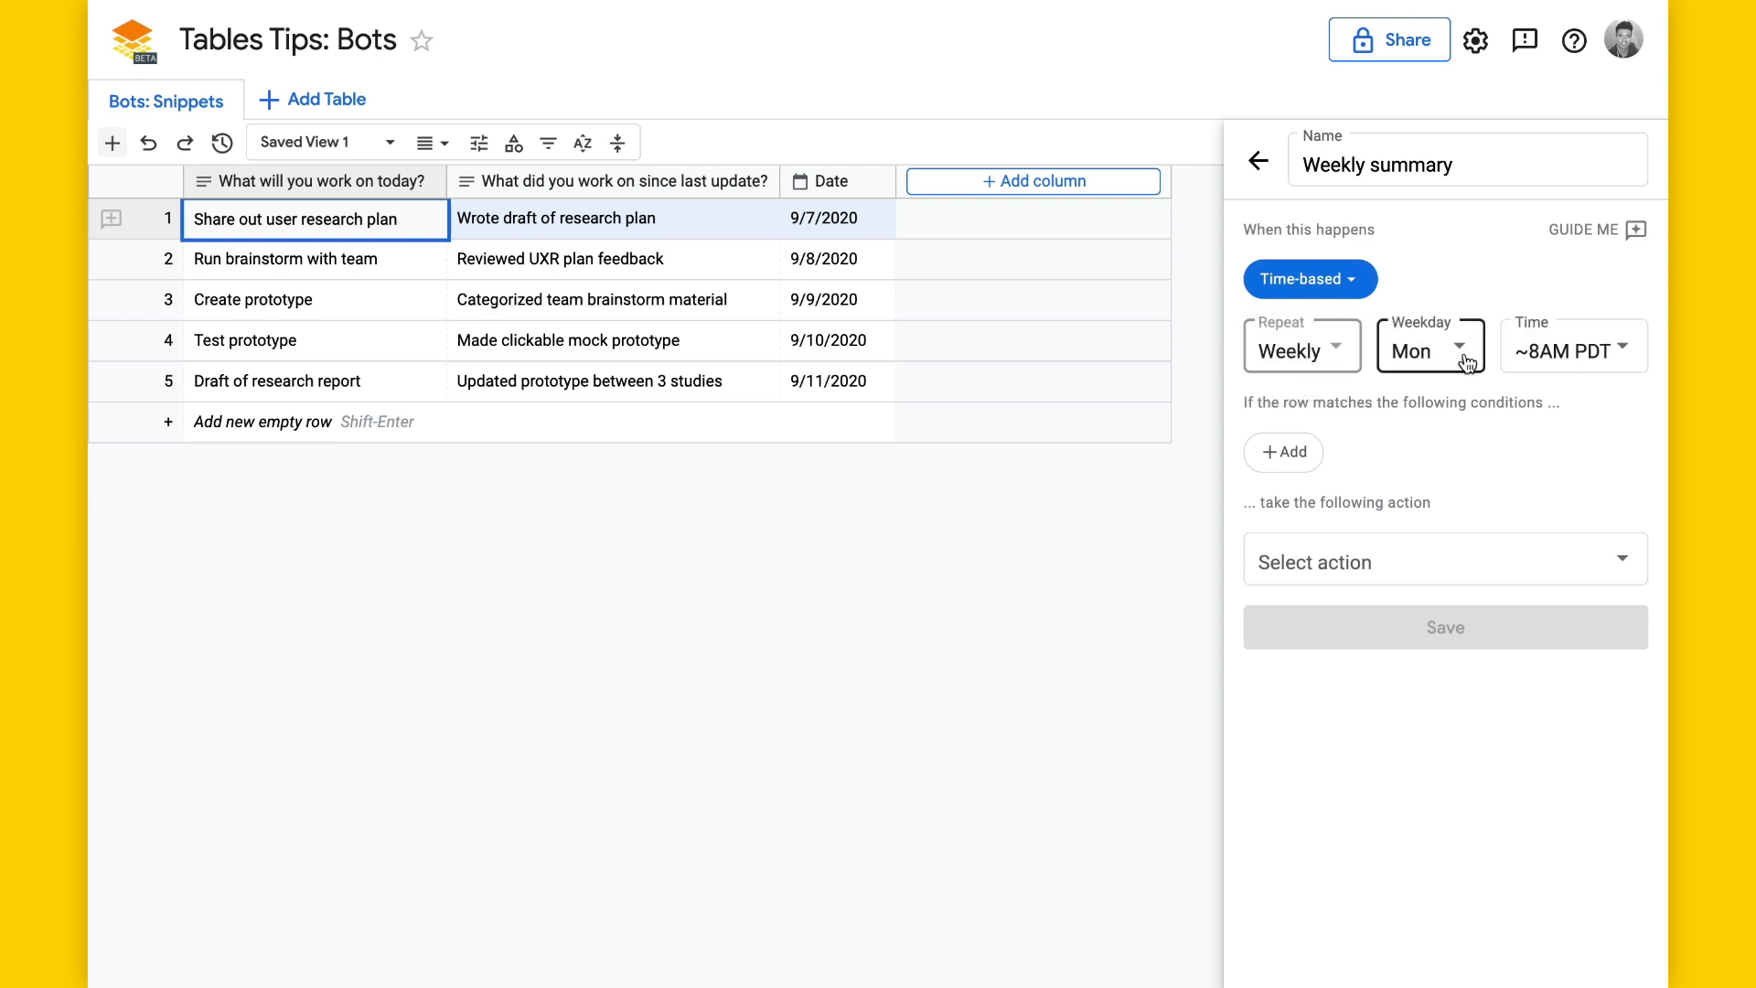
Add a condition to the bot that the Date column is in the past 7 days.
click(1297, 457)
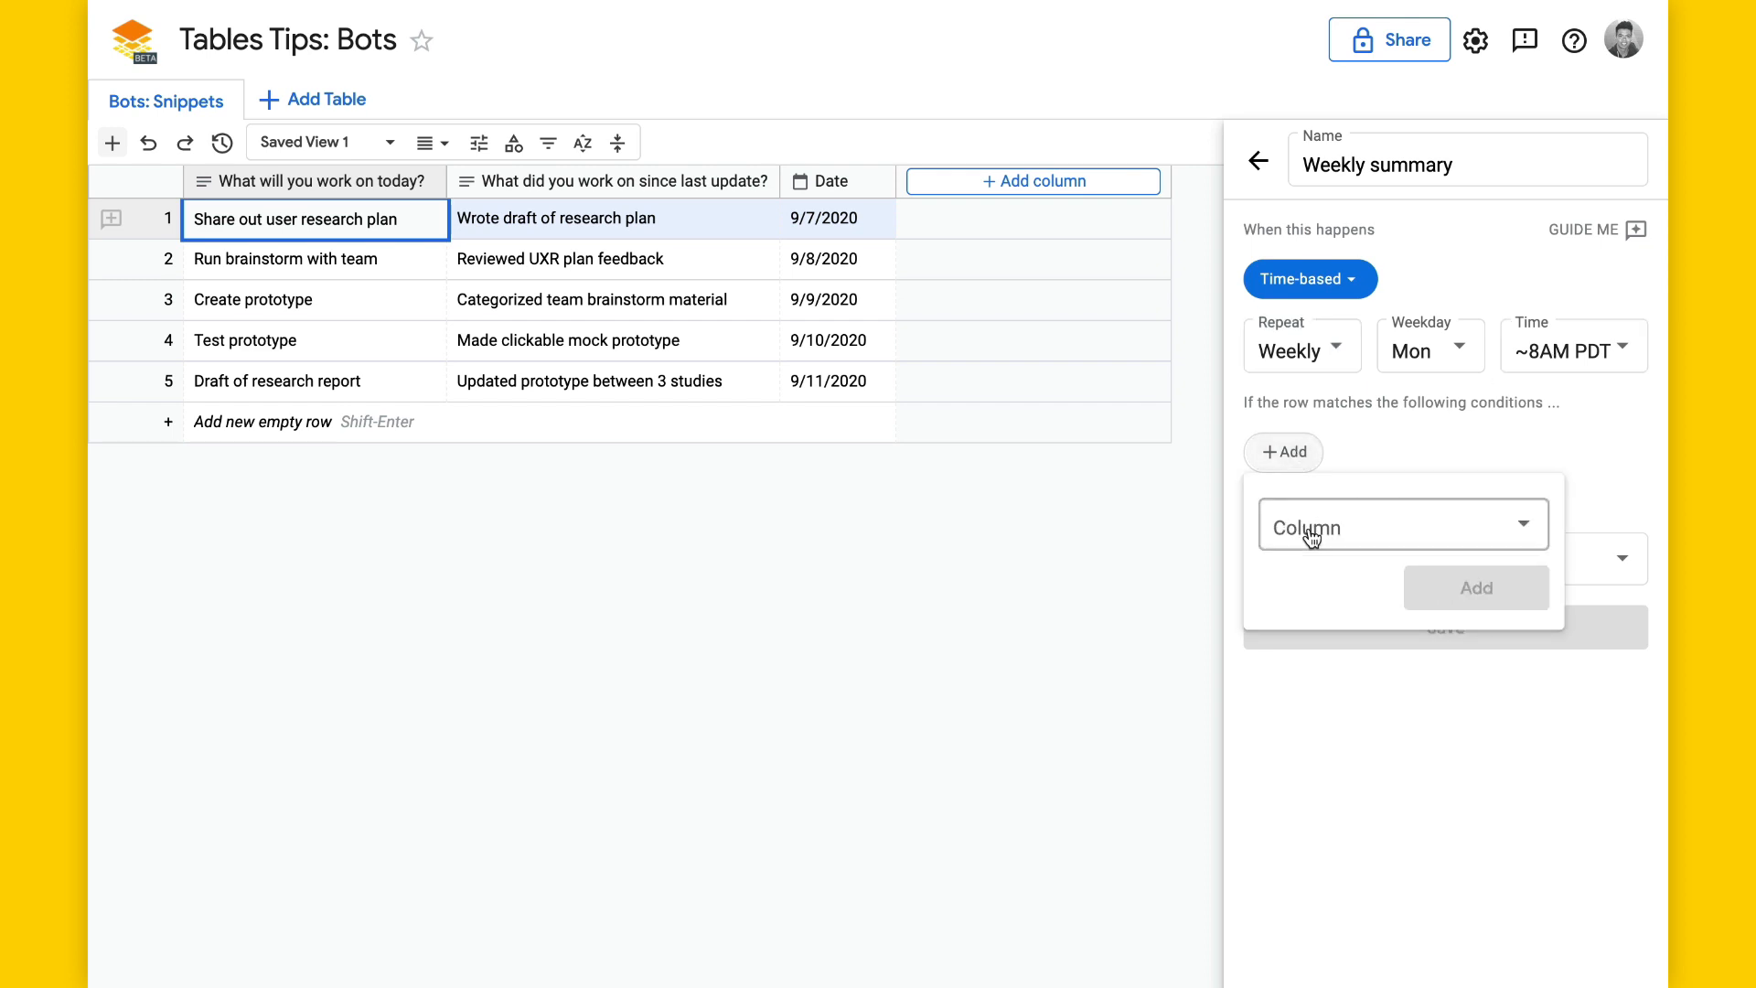
click(1308, 530)
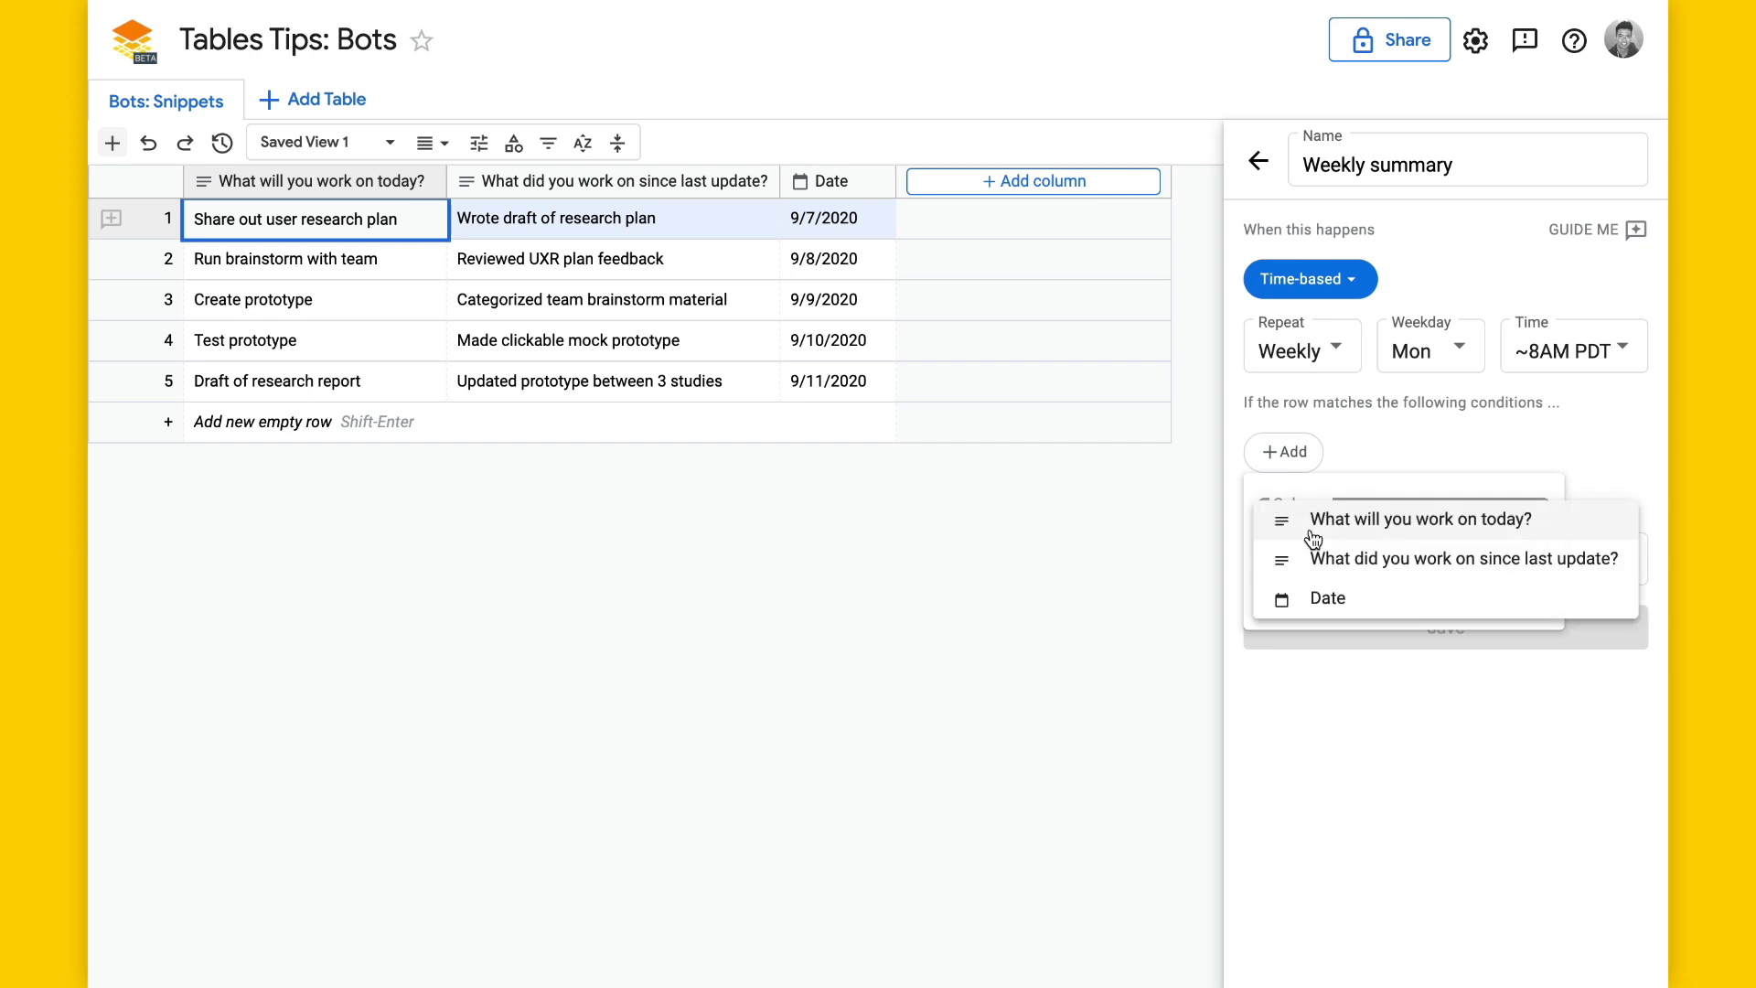
click(1320, 604)
click(1331, 611)
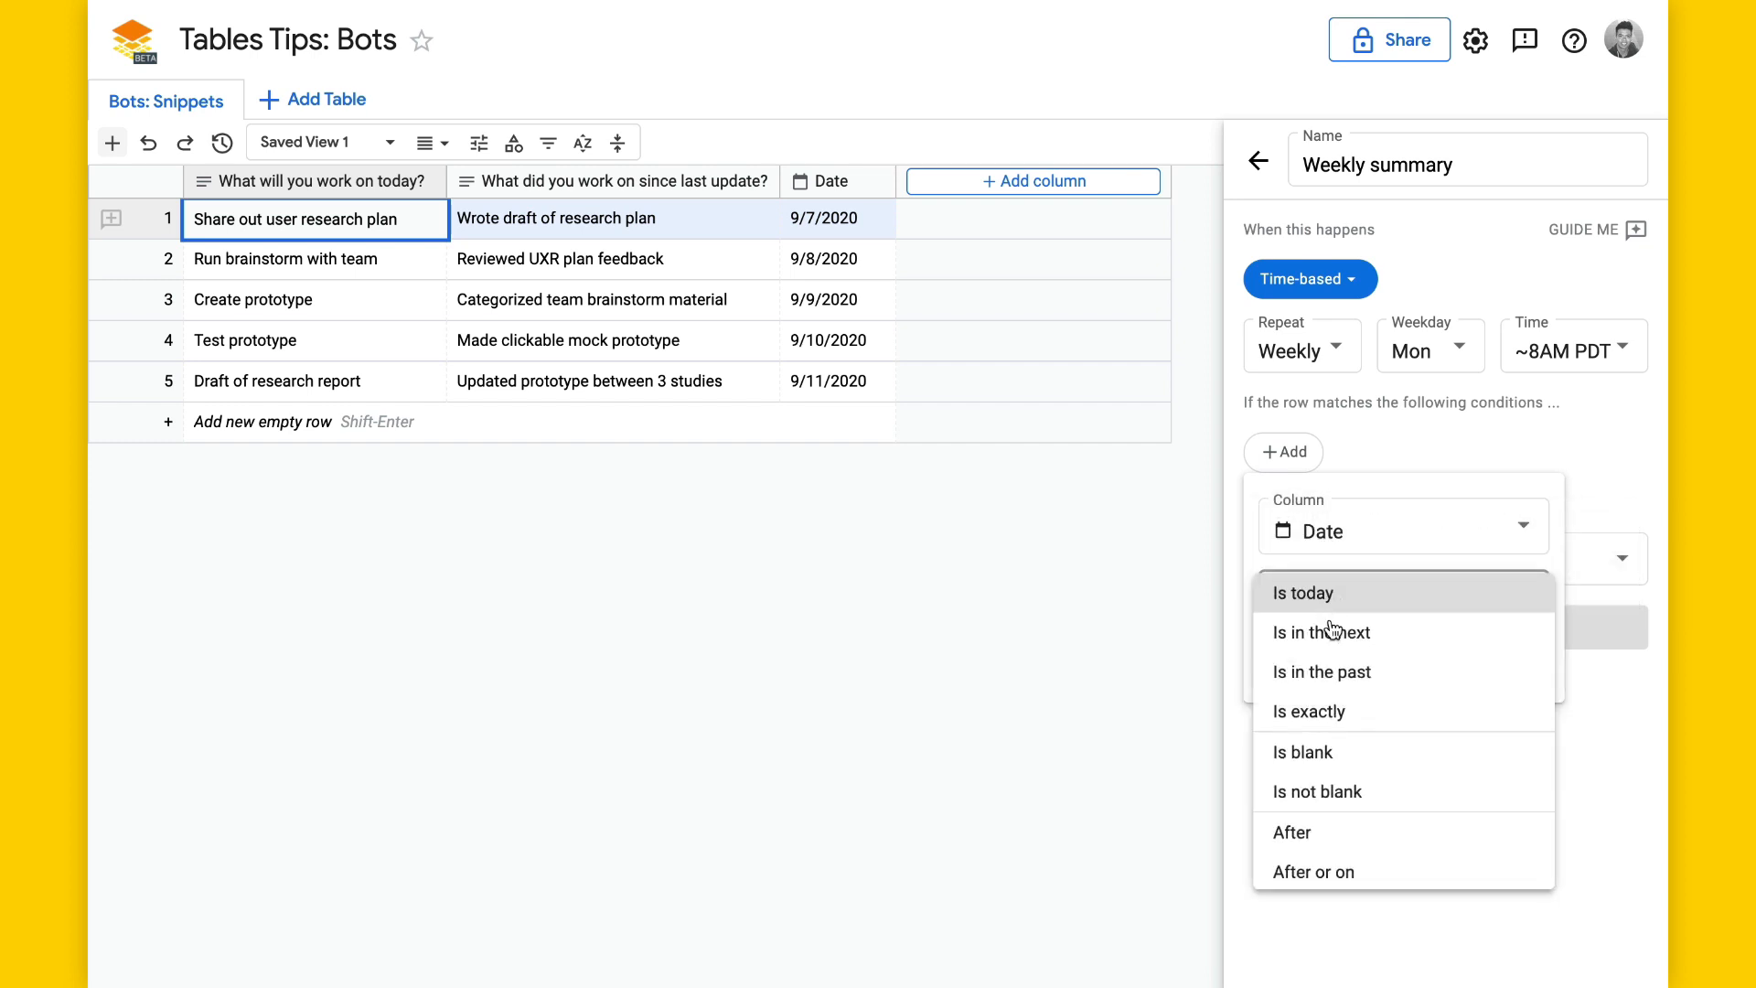
click(1335, 694)
click(1333, 695)
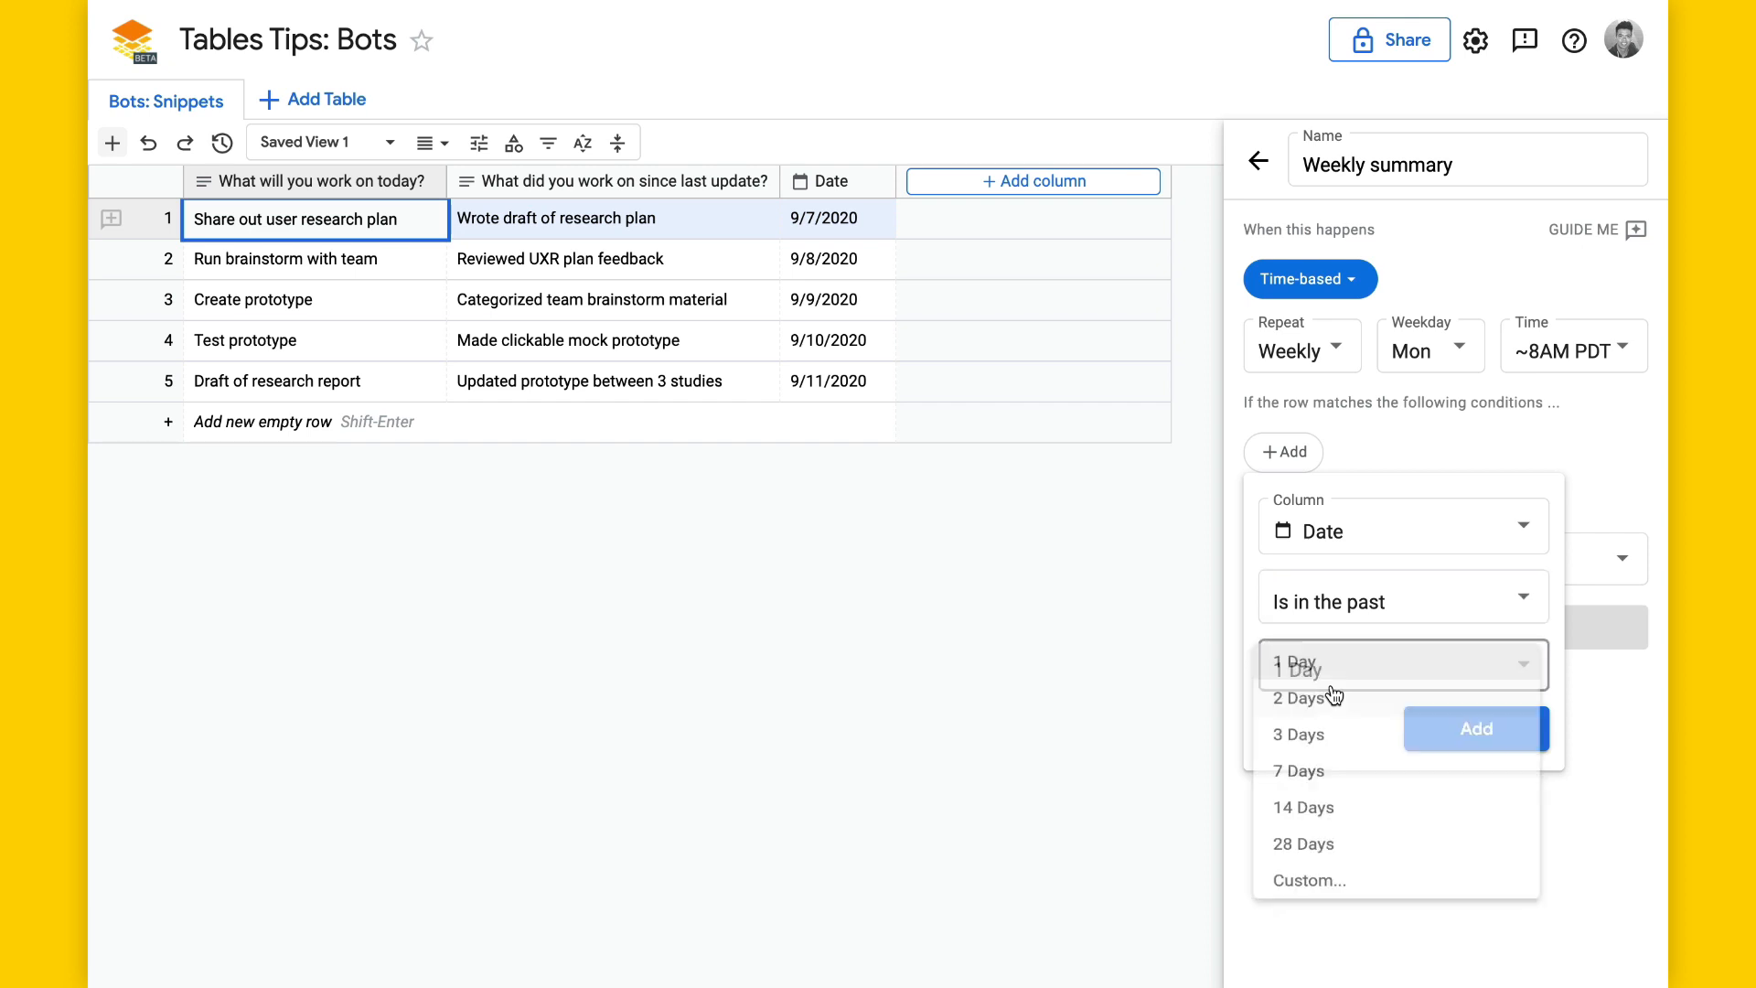
click(1331, 793)
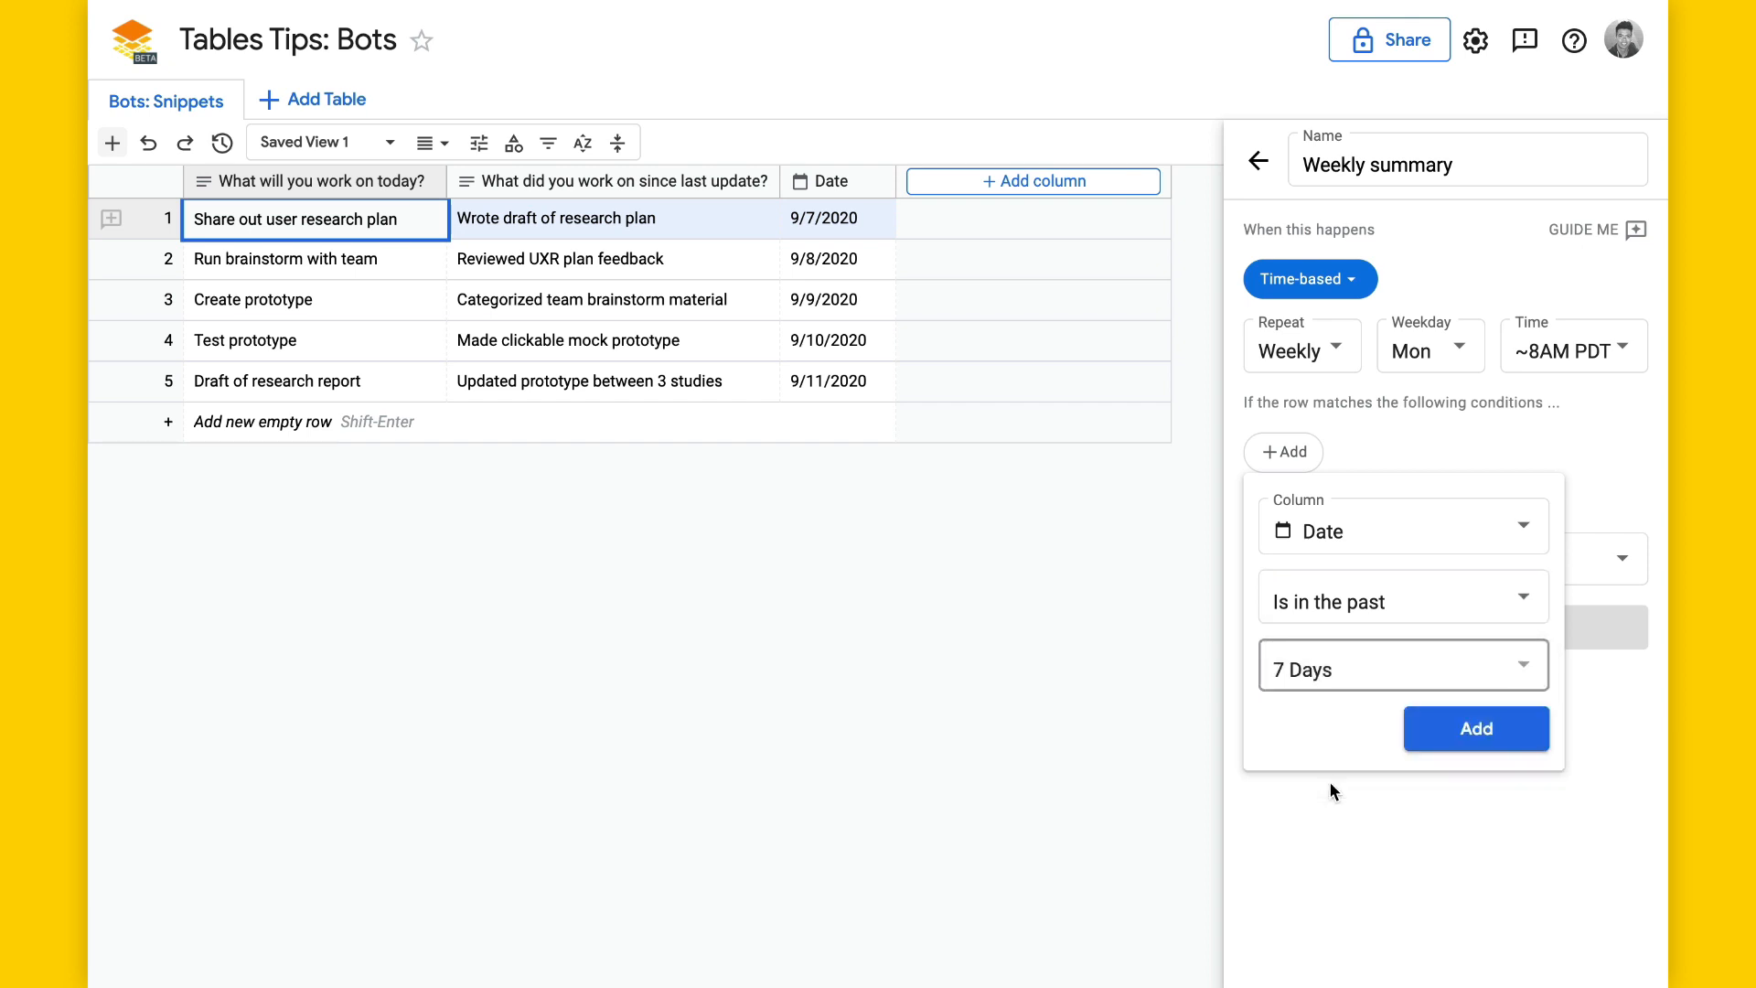
click(1443, 731)
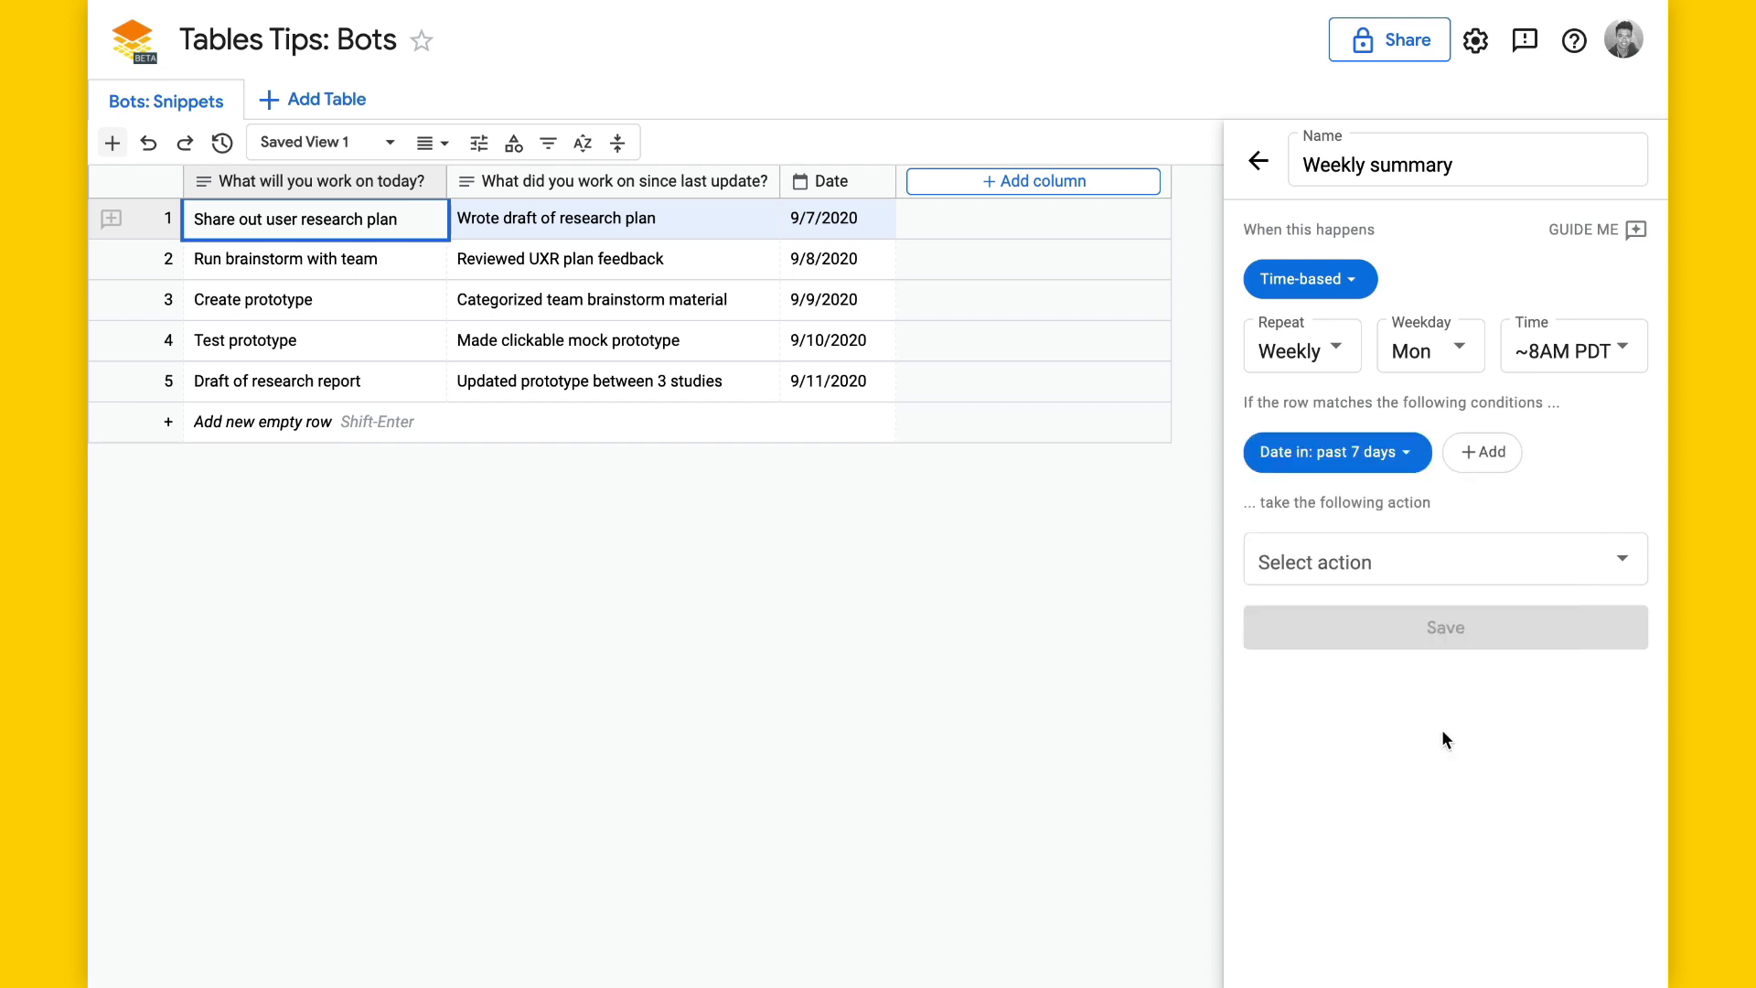
Set the bot's action to Email summary, with Text value as the recipient type.
click(1367, 557)
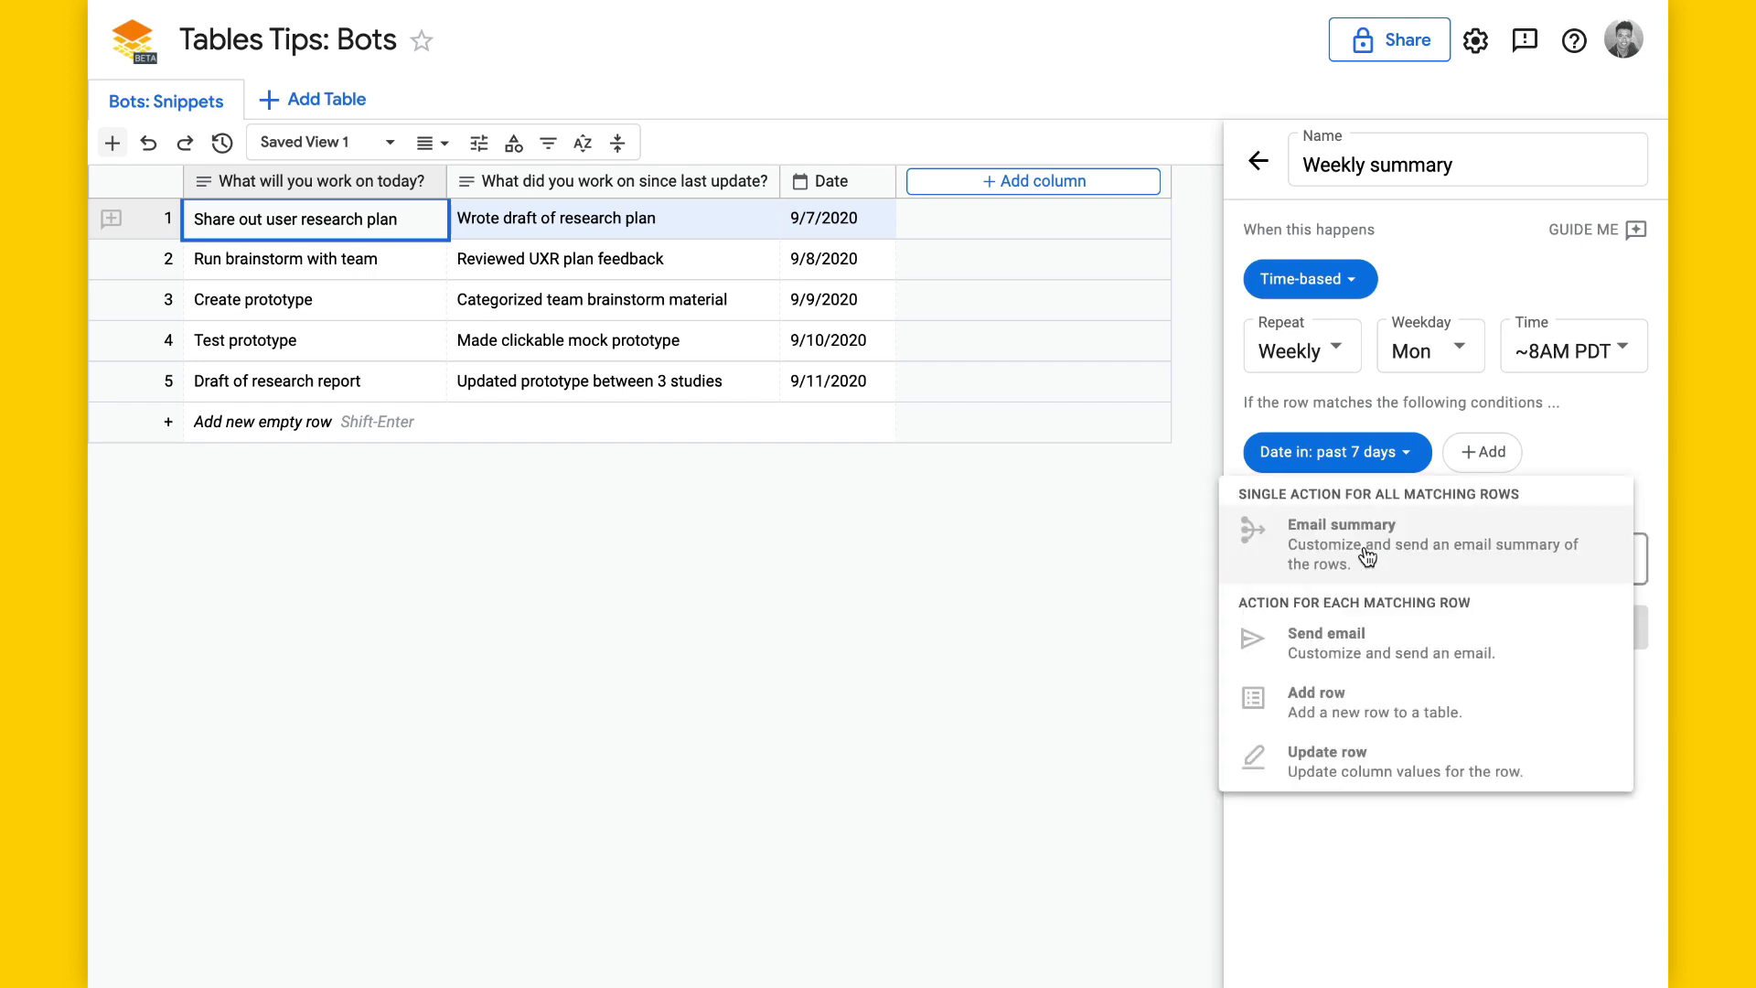
click(1367, 555)
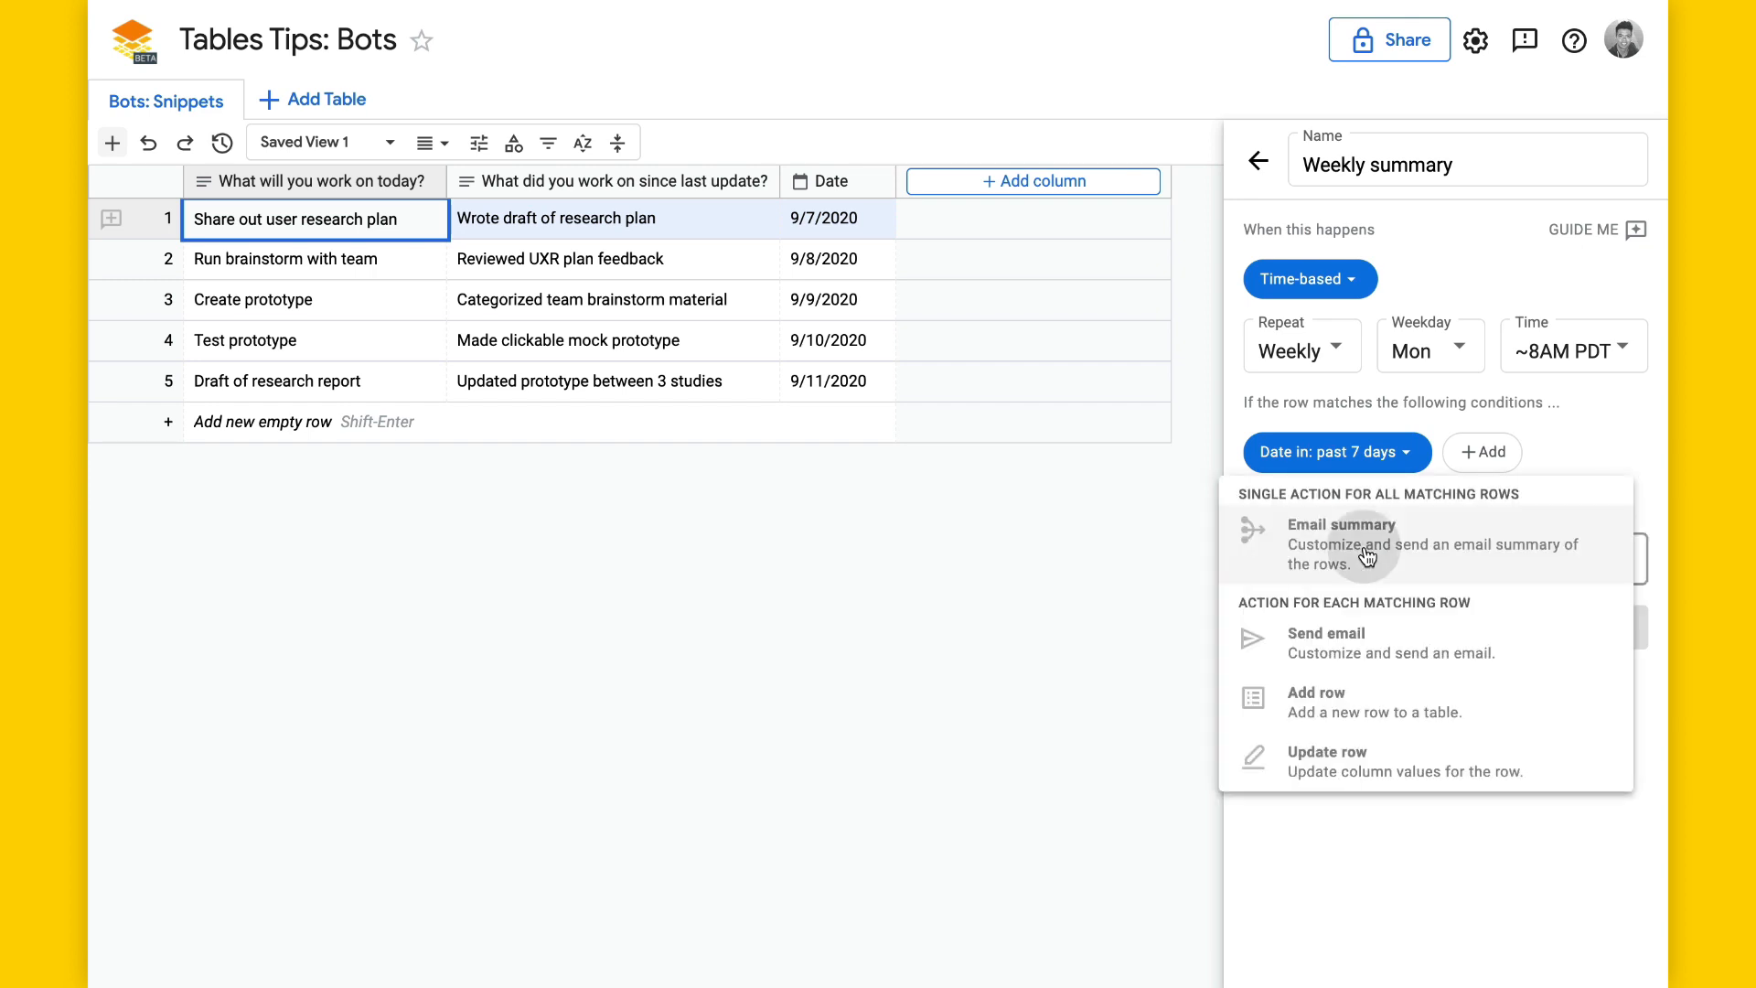
scroll(1368, 558, down, 2)
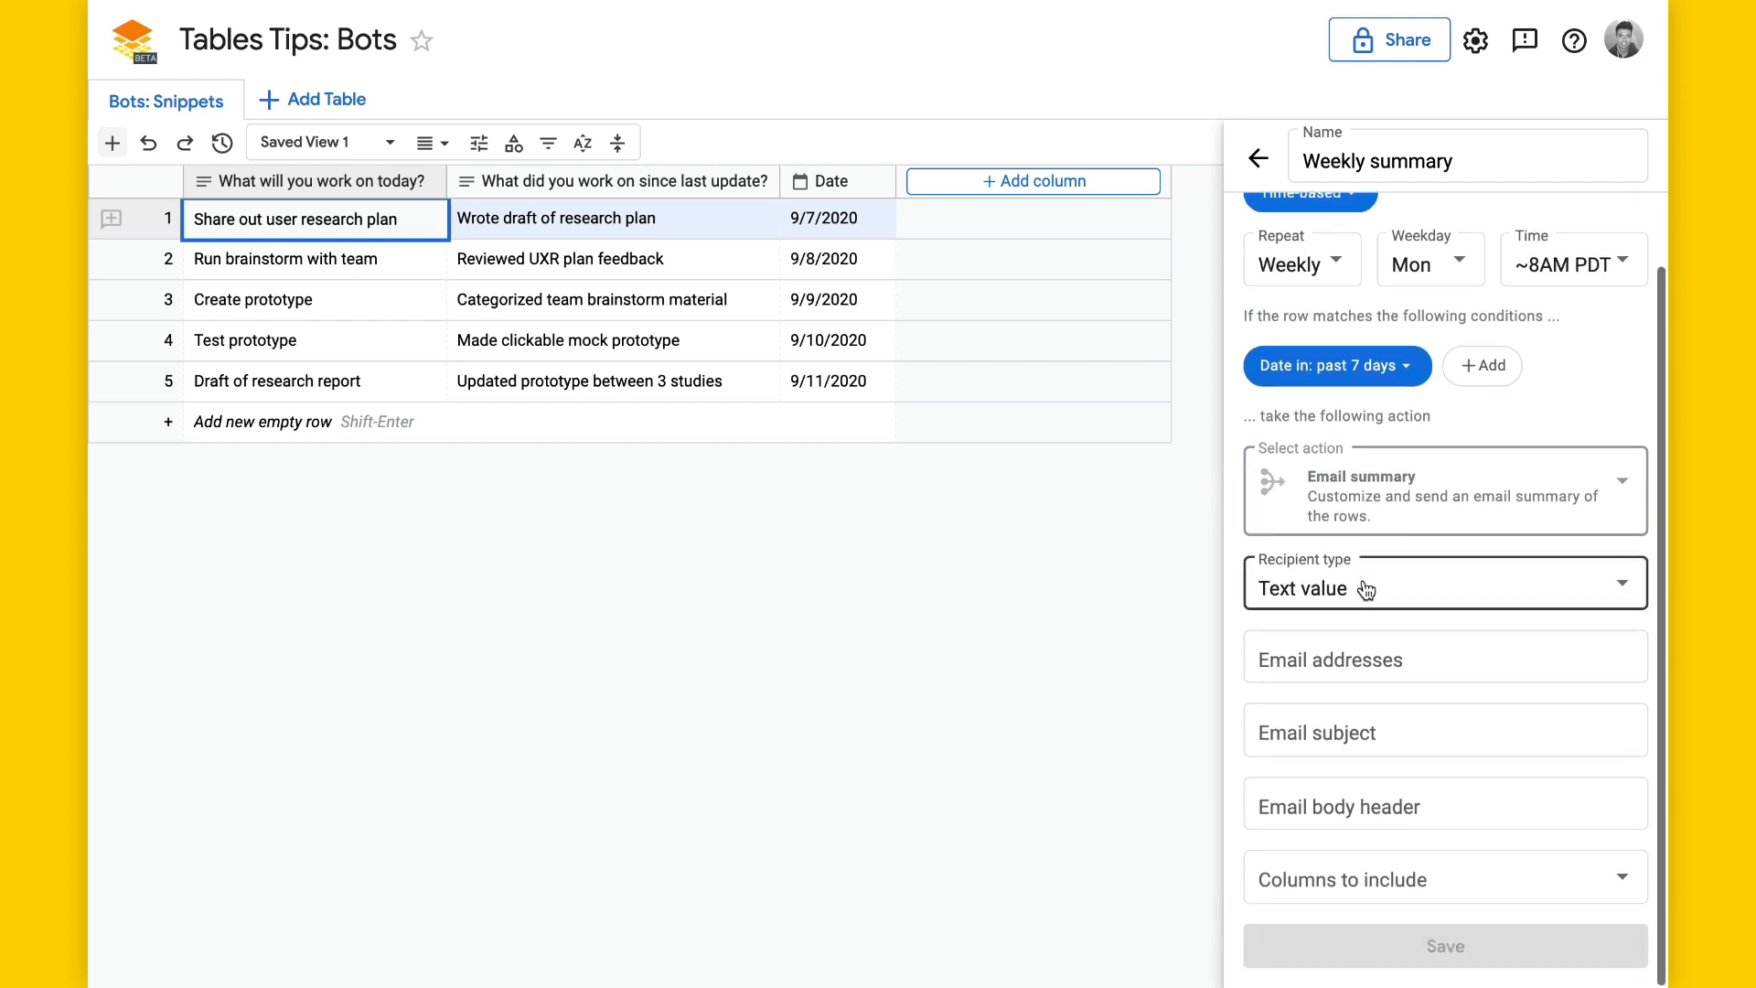
click(1367, 590)
click(1364, 585)
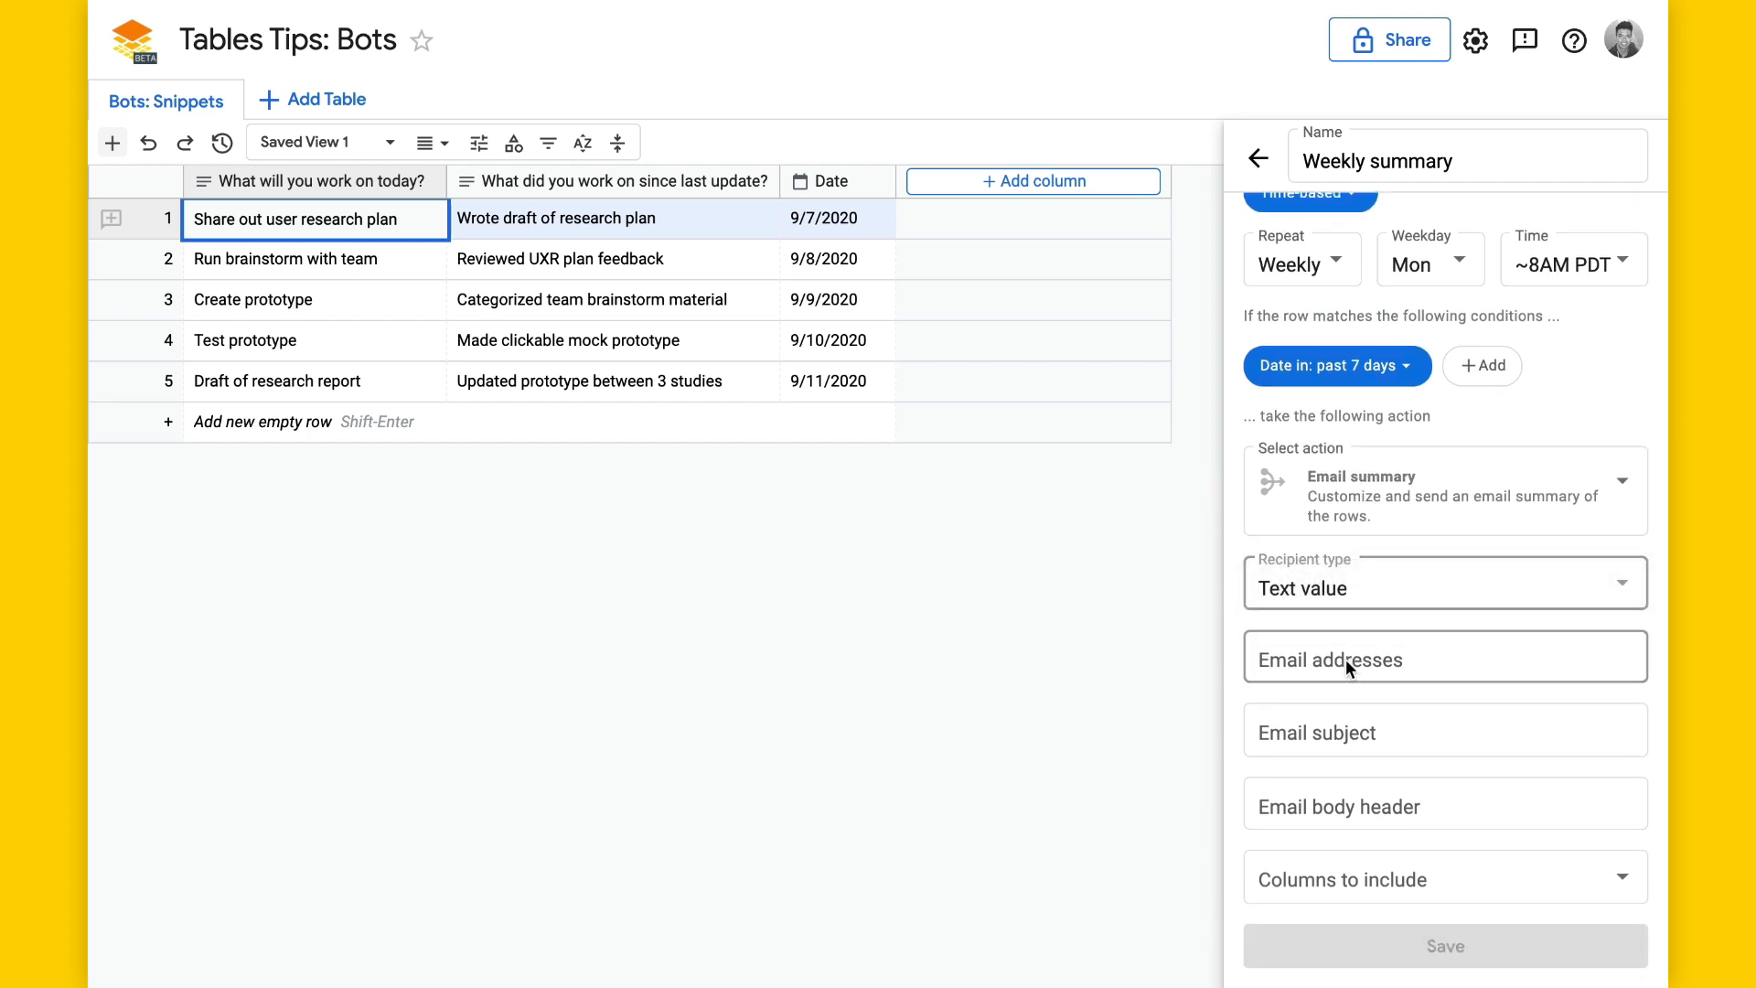
Fill in the recipient's email address and set the email subject to "Standup Weekly Summary".
click(1346, 660)
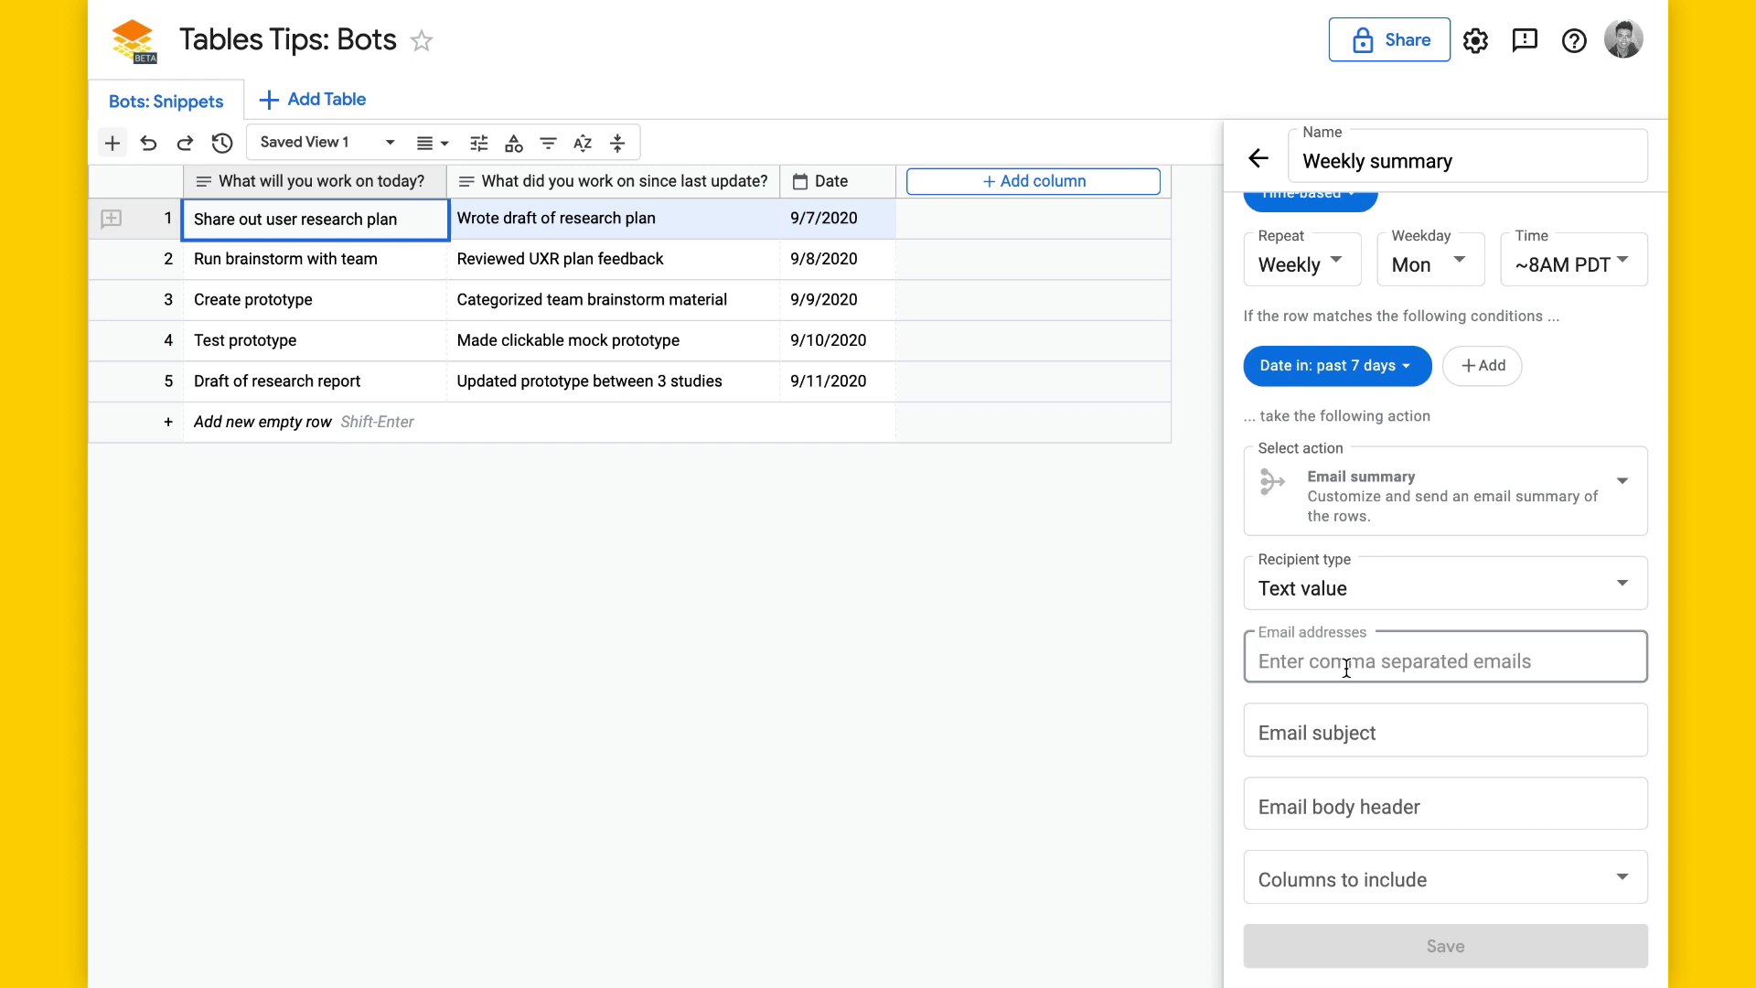
text(users)
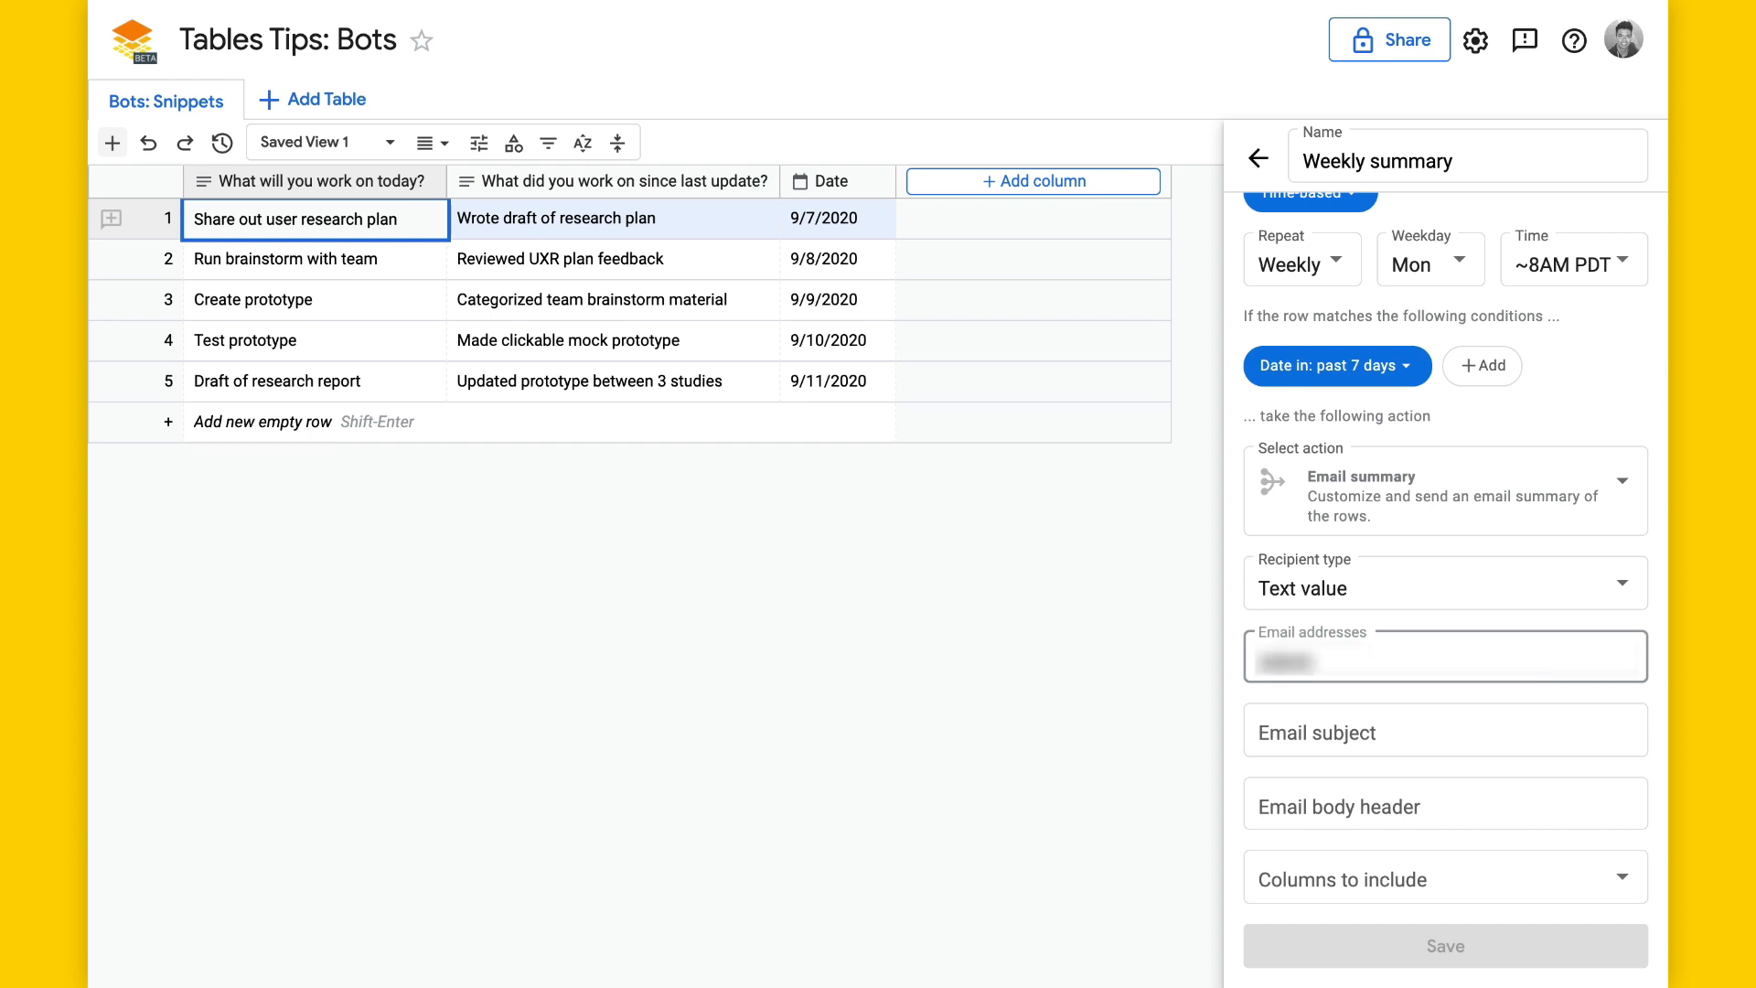
key(BackSpace)
text(@example.com)
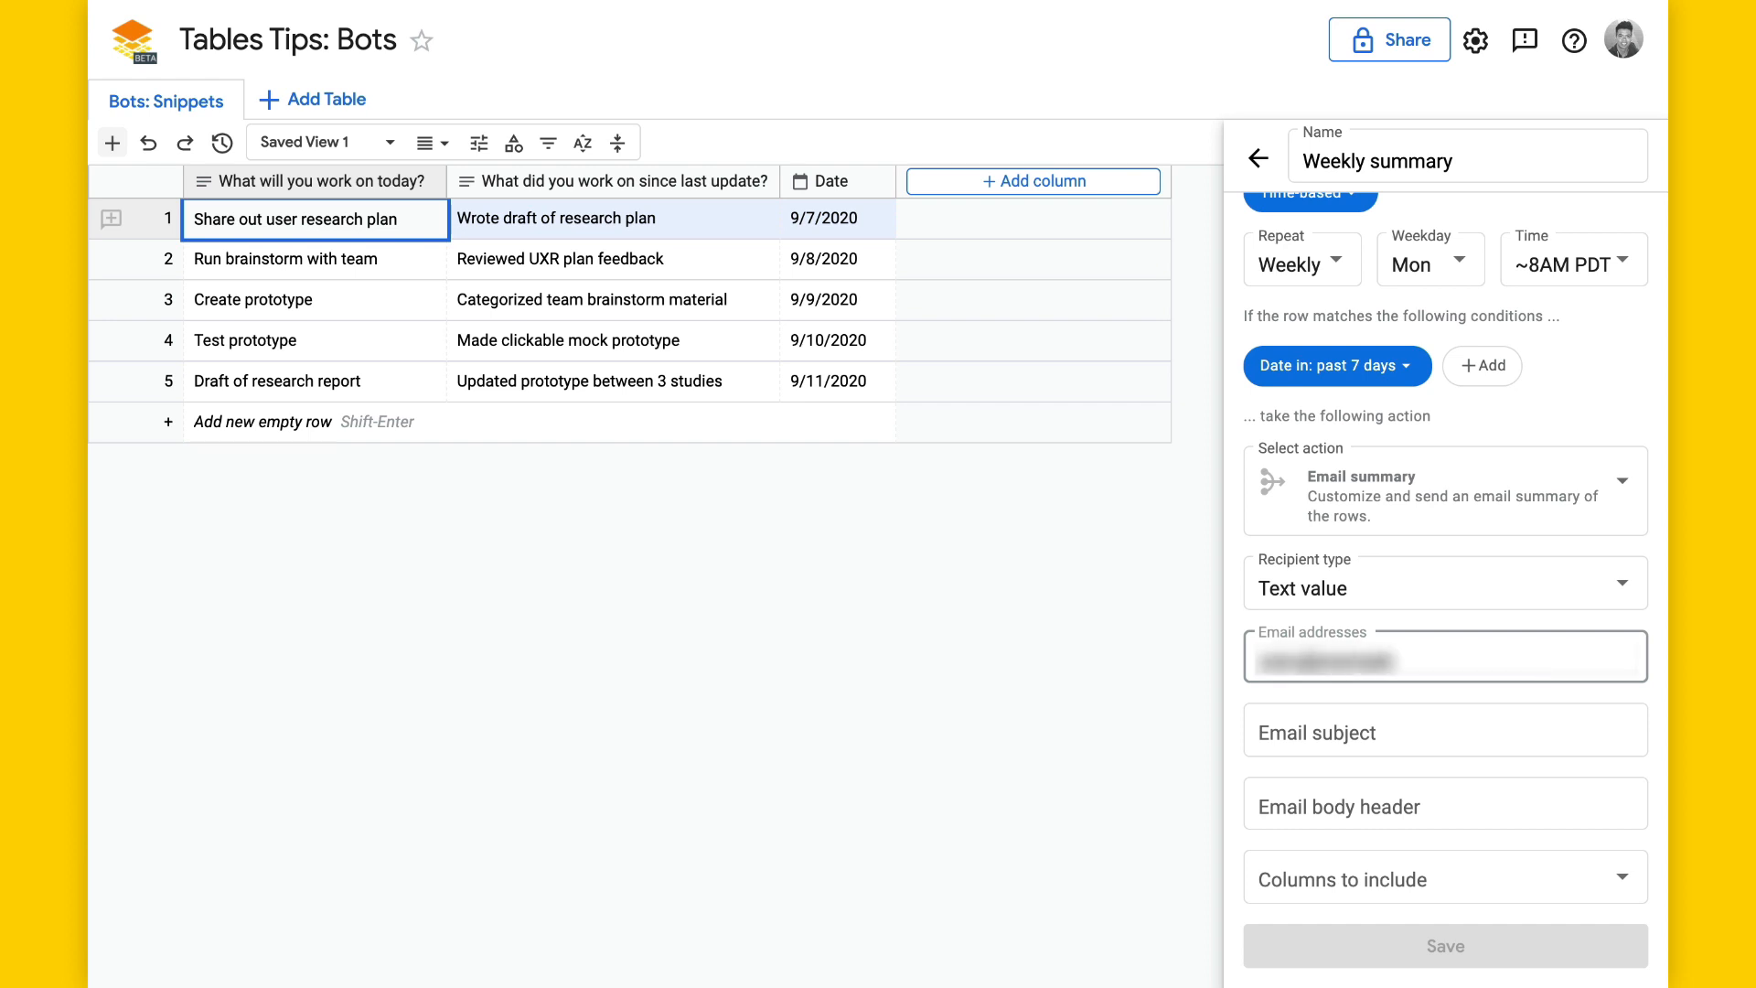
click(1336, 722)
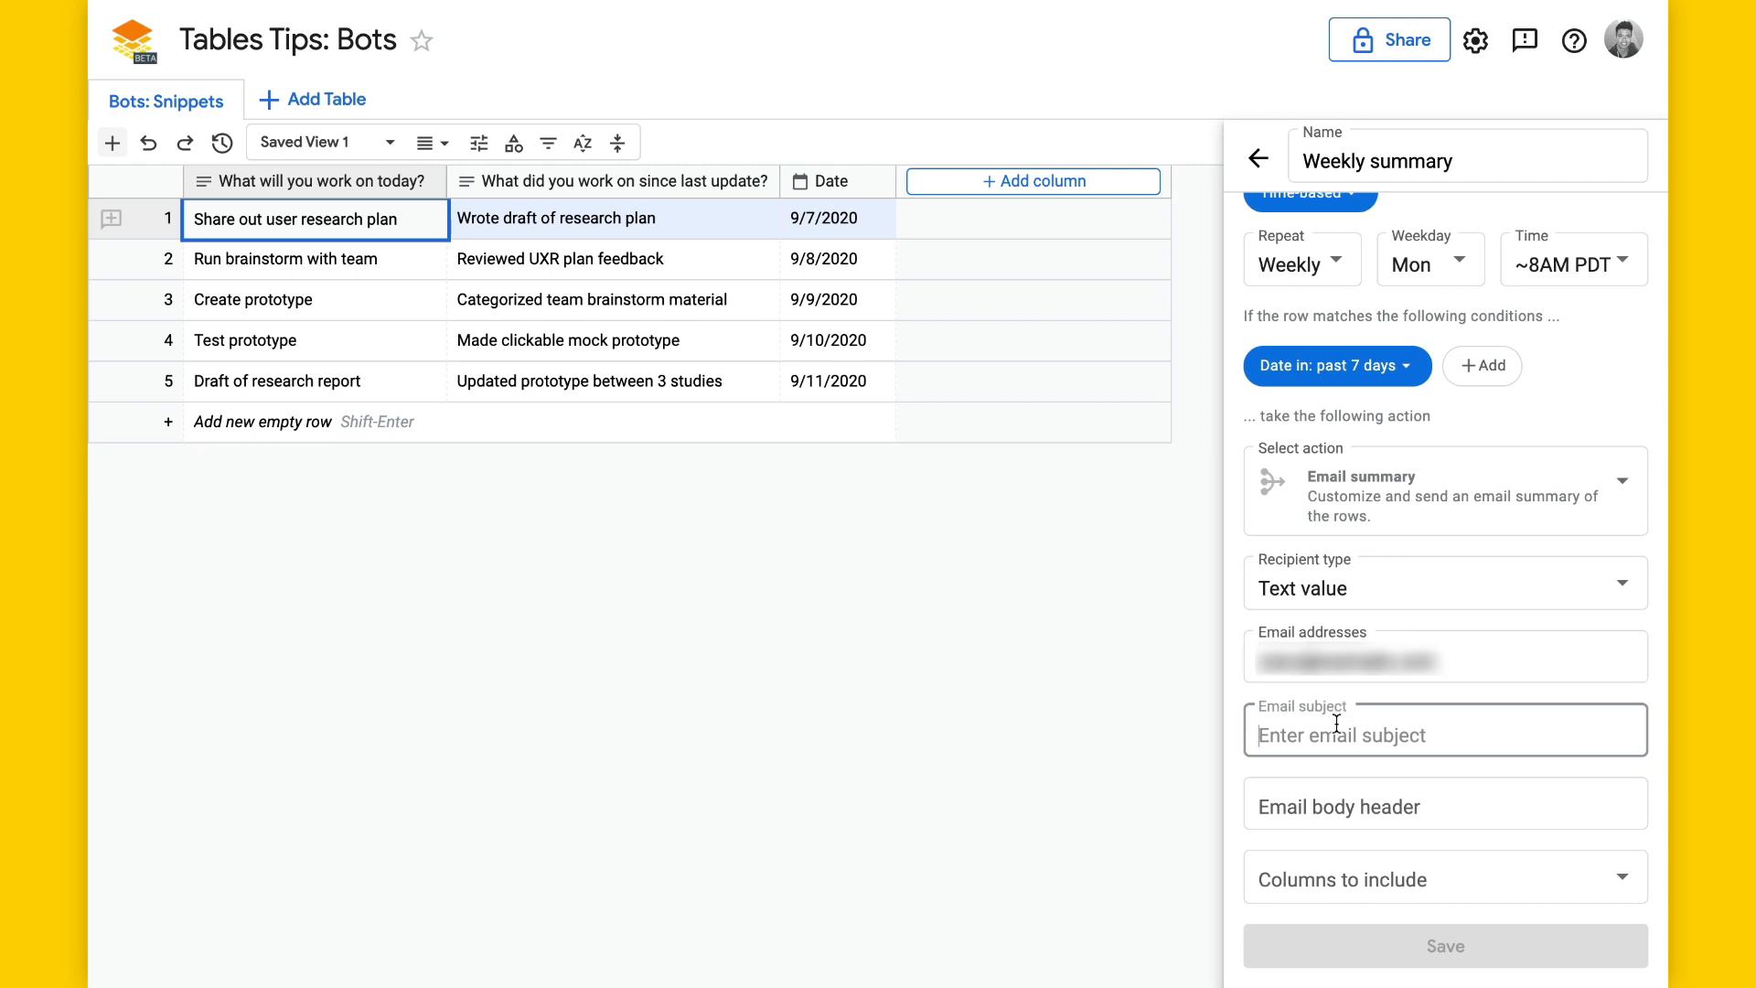
text(Standup Weekly Summary)
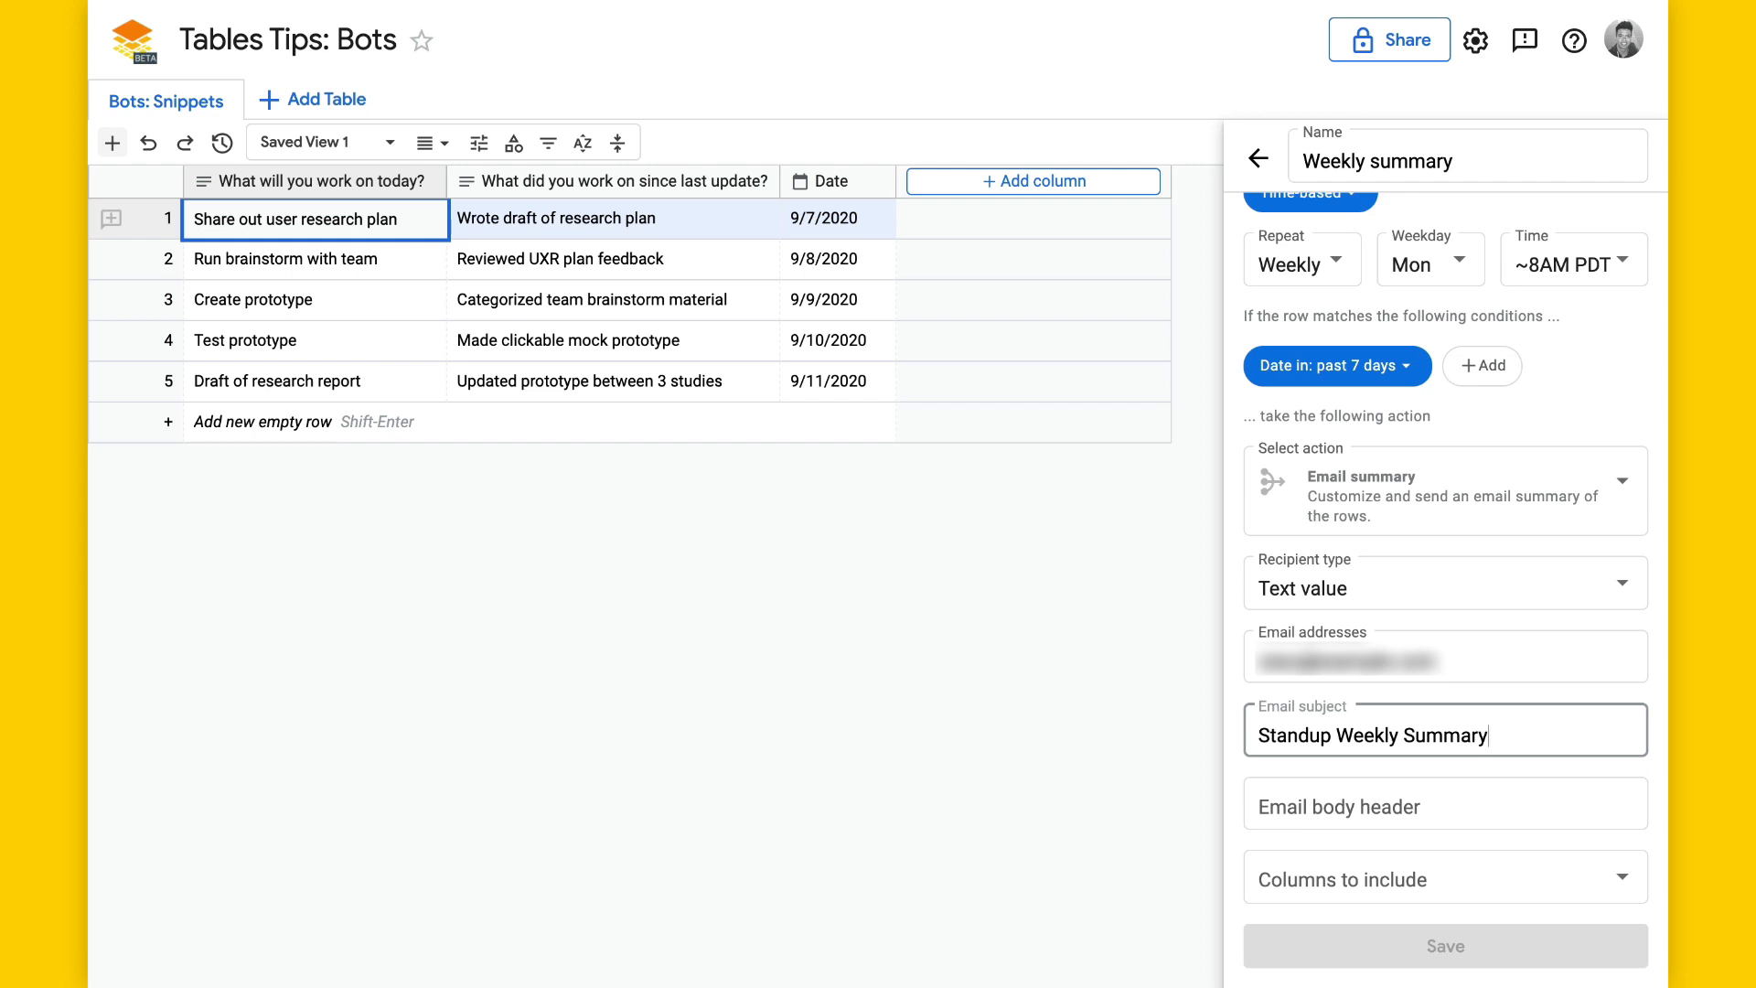
Enter "Here's what you did last week:" as the email body header.
click(1309, 790)
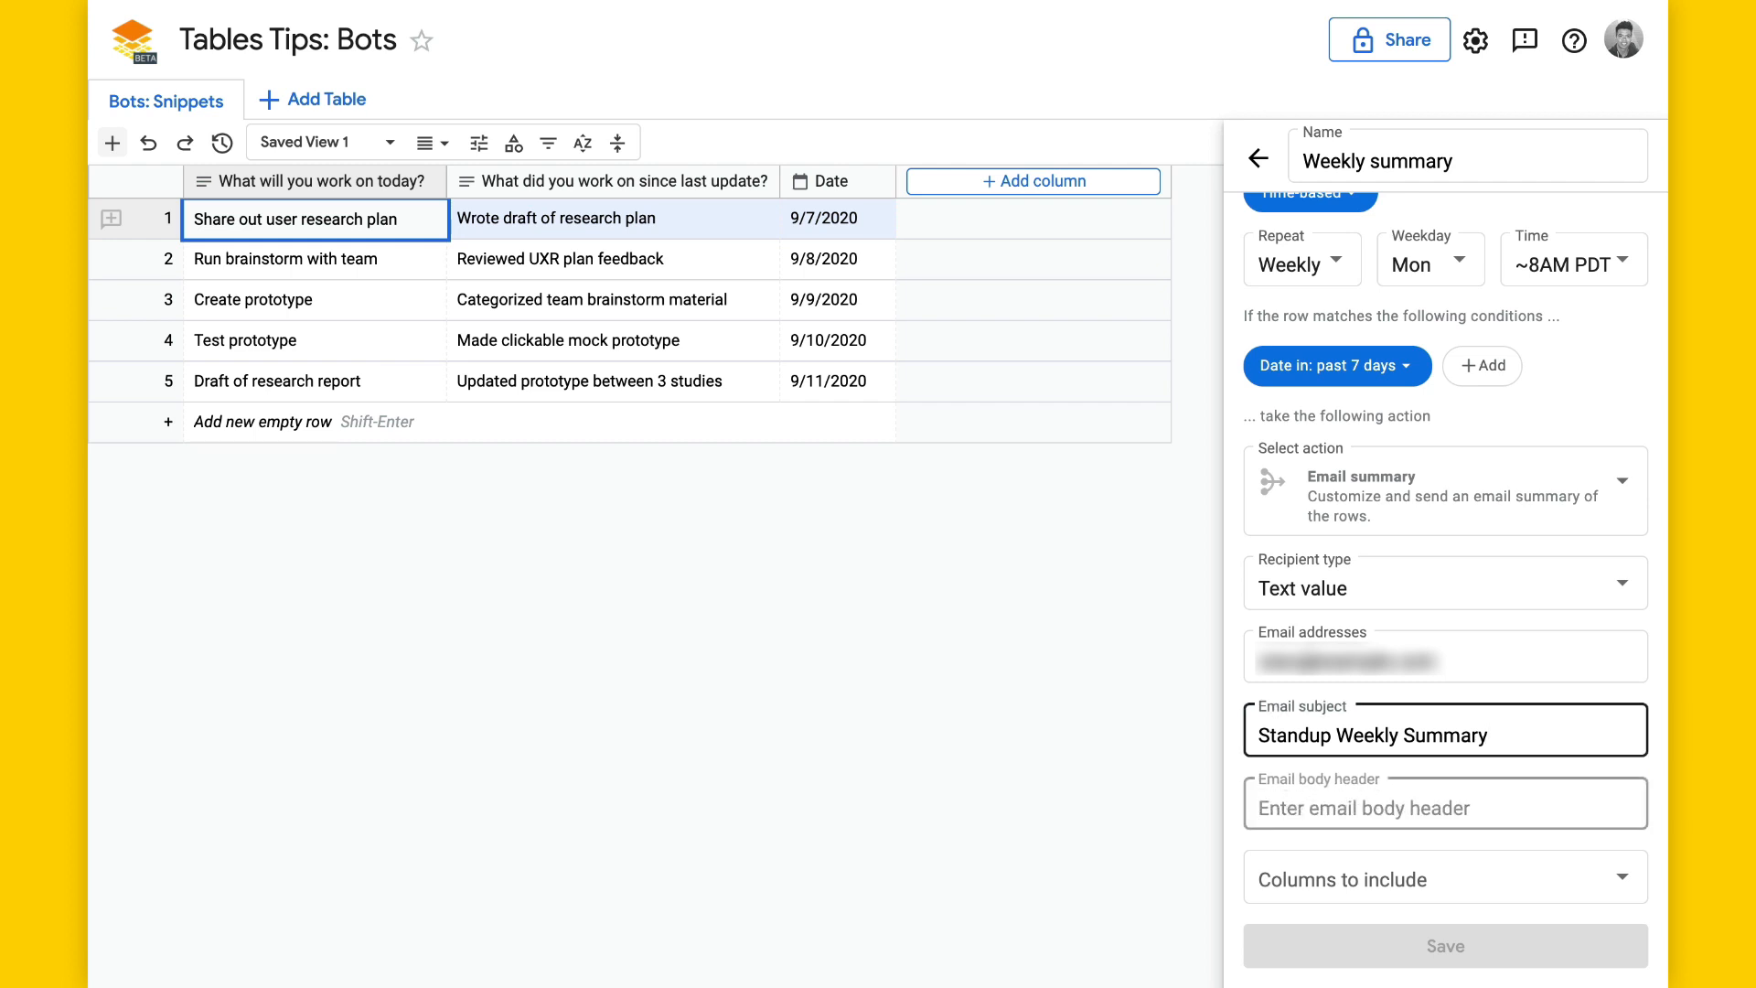
text(Thi)
key(BackSpace)
key(BackSpace)
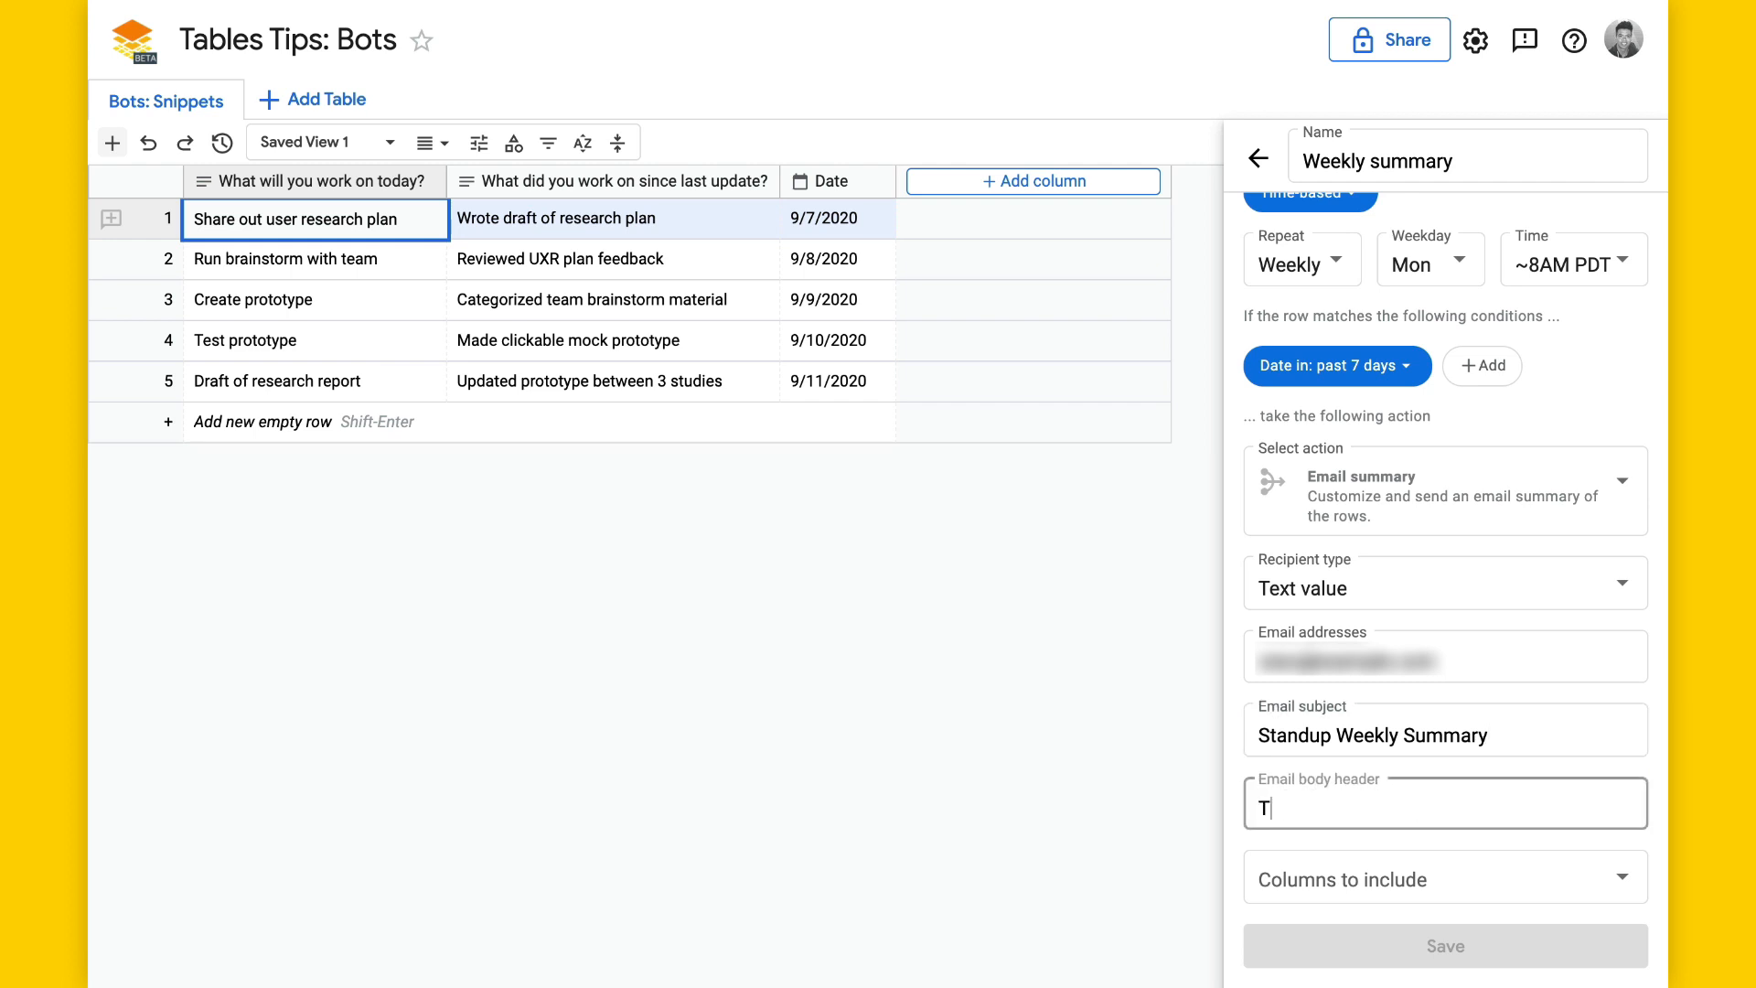
text(he)
key(BackSpace)
key(BackSpace)
key(BackSpace)
text(Here's what you did last week:)
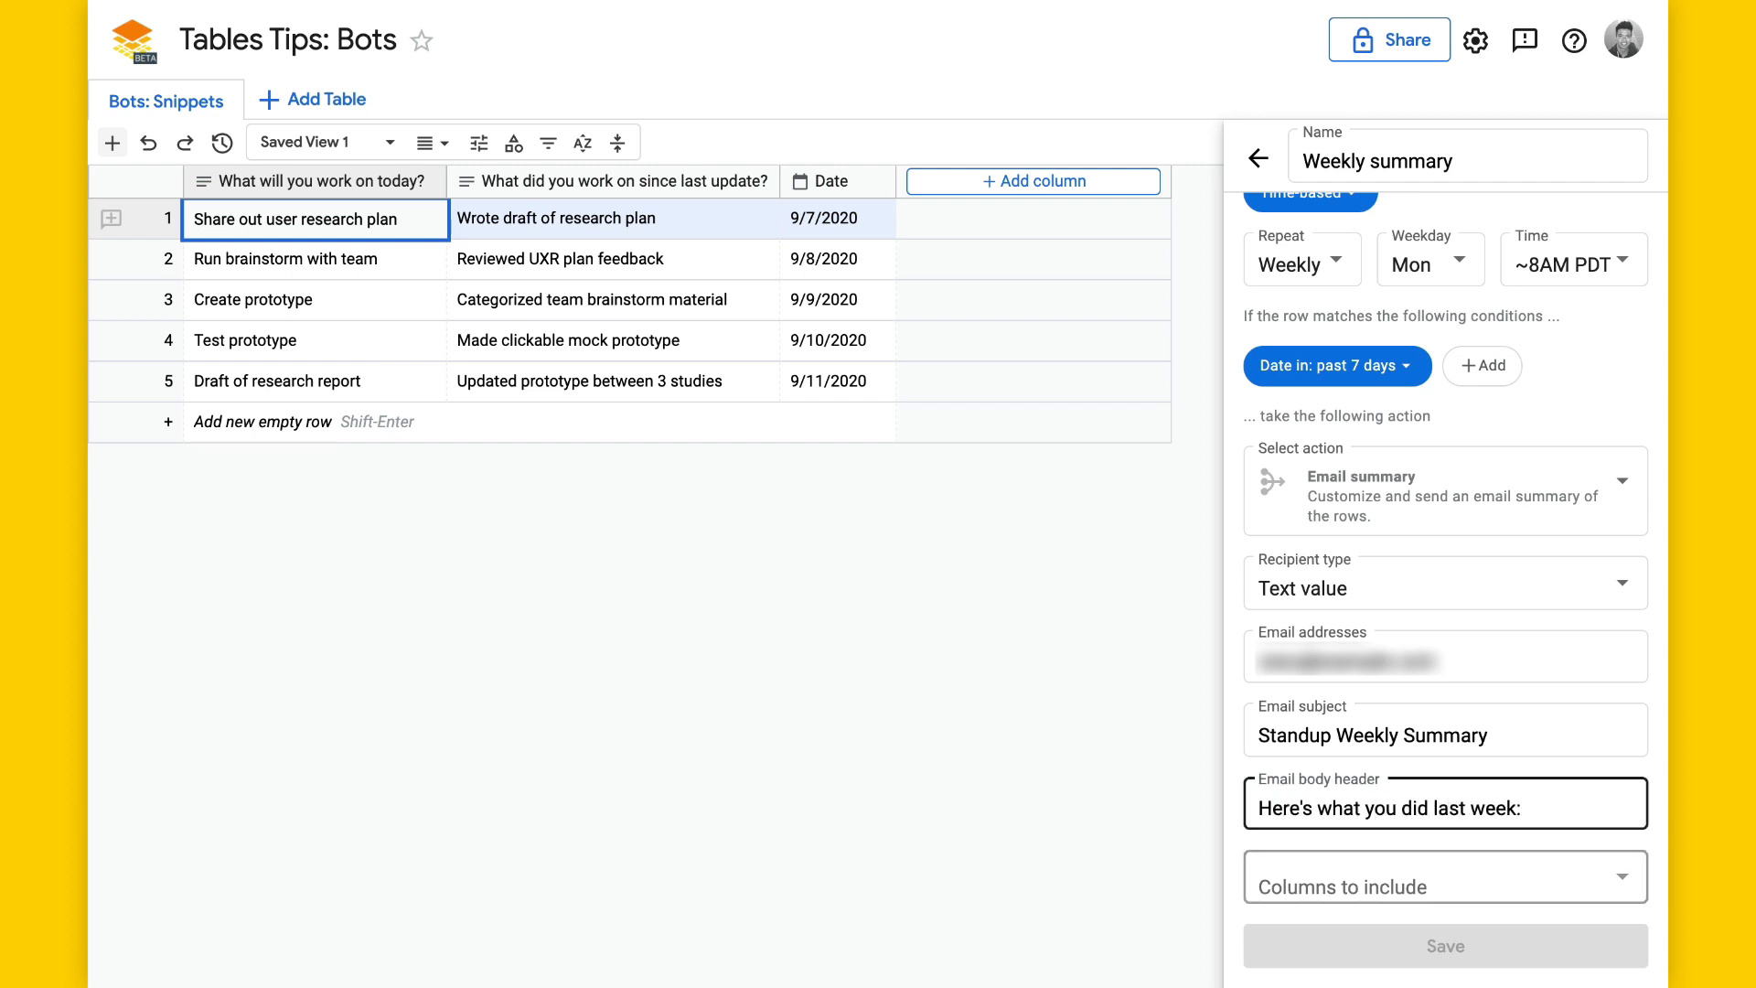
Include the columns "What will you work on today?", "What did you work on since last update?" and Date in the email, and save the bot.
click(1360, 887)
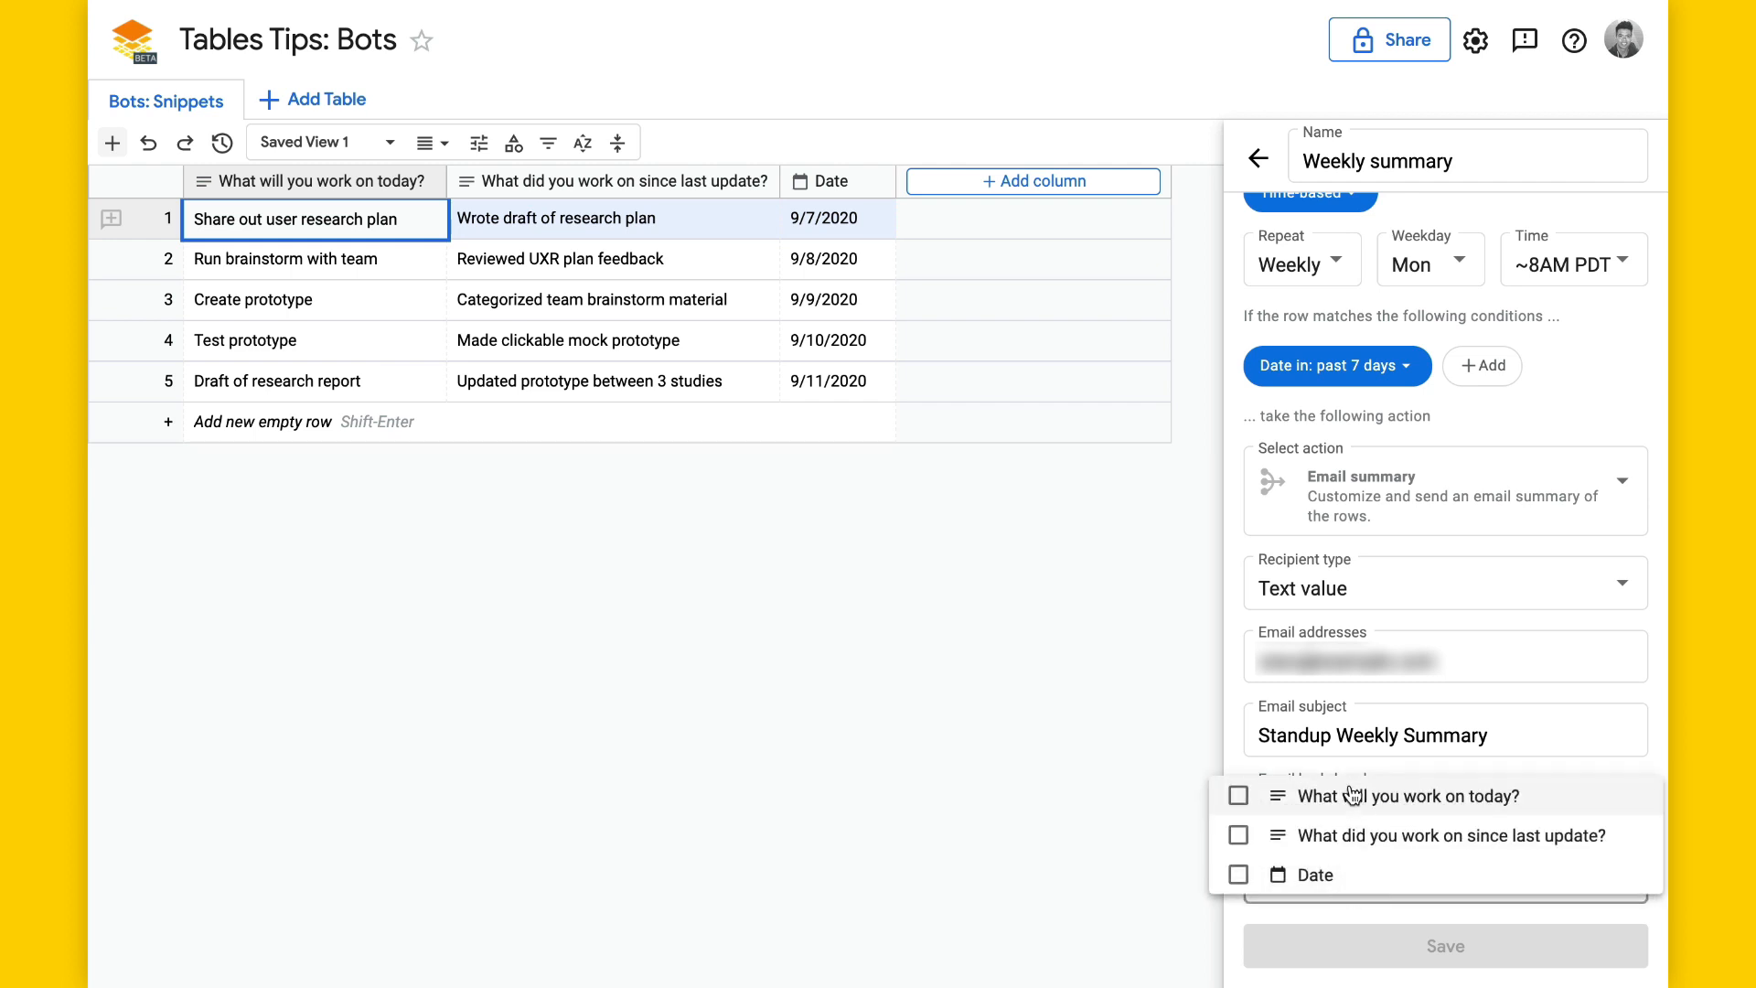
click(1351, 797)
click(1362, 843)
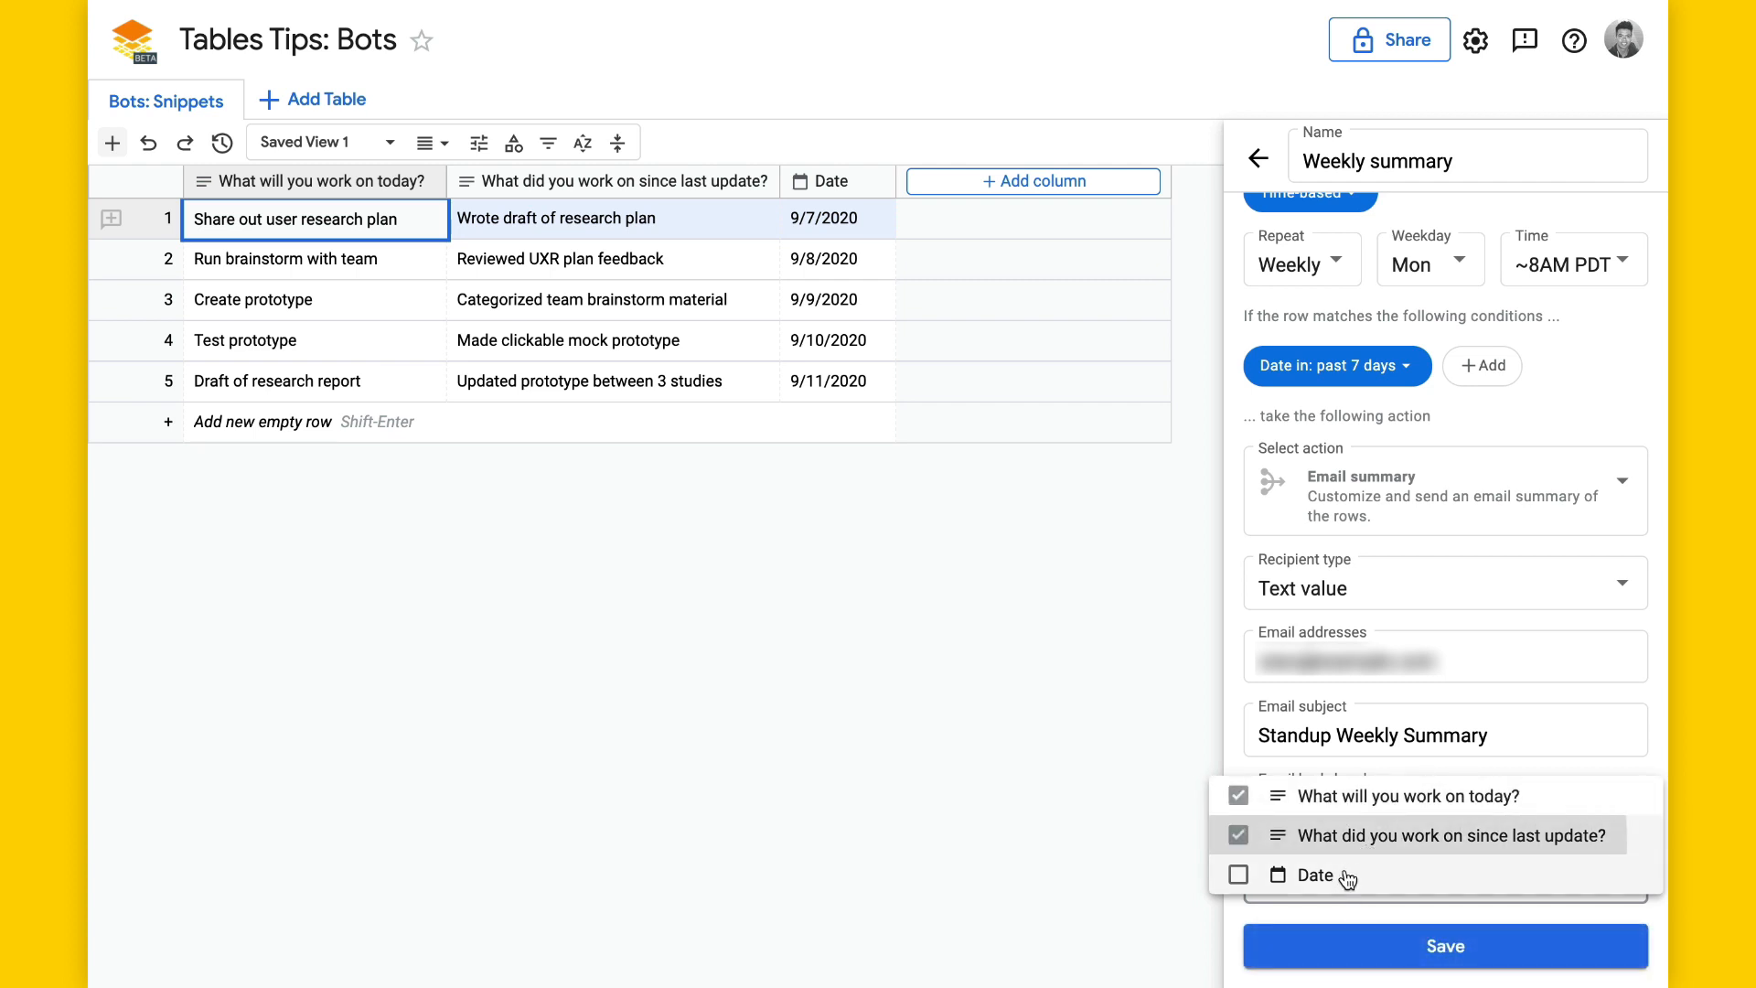
click(1344, 876)
click(1484, 740)
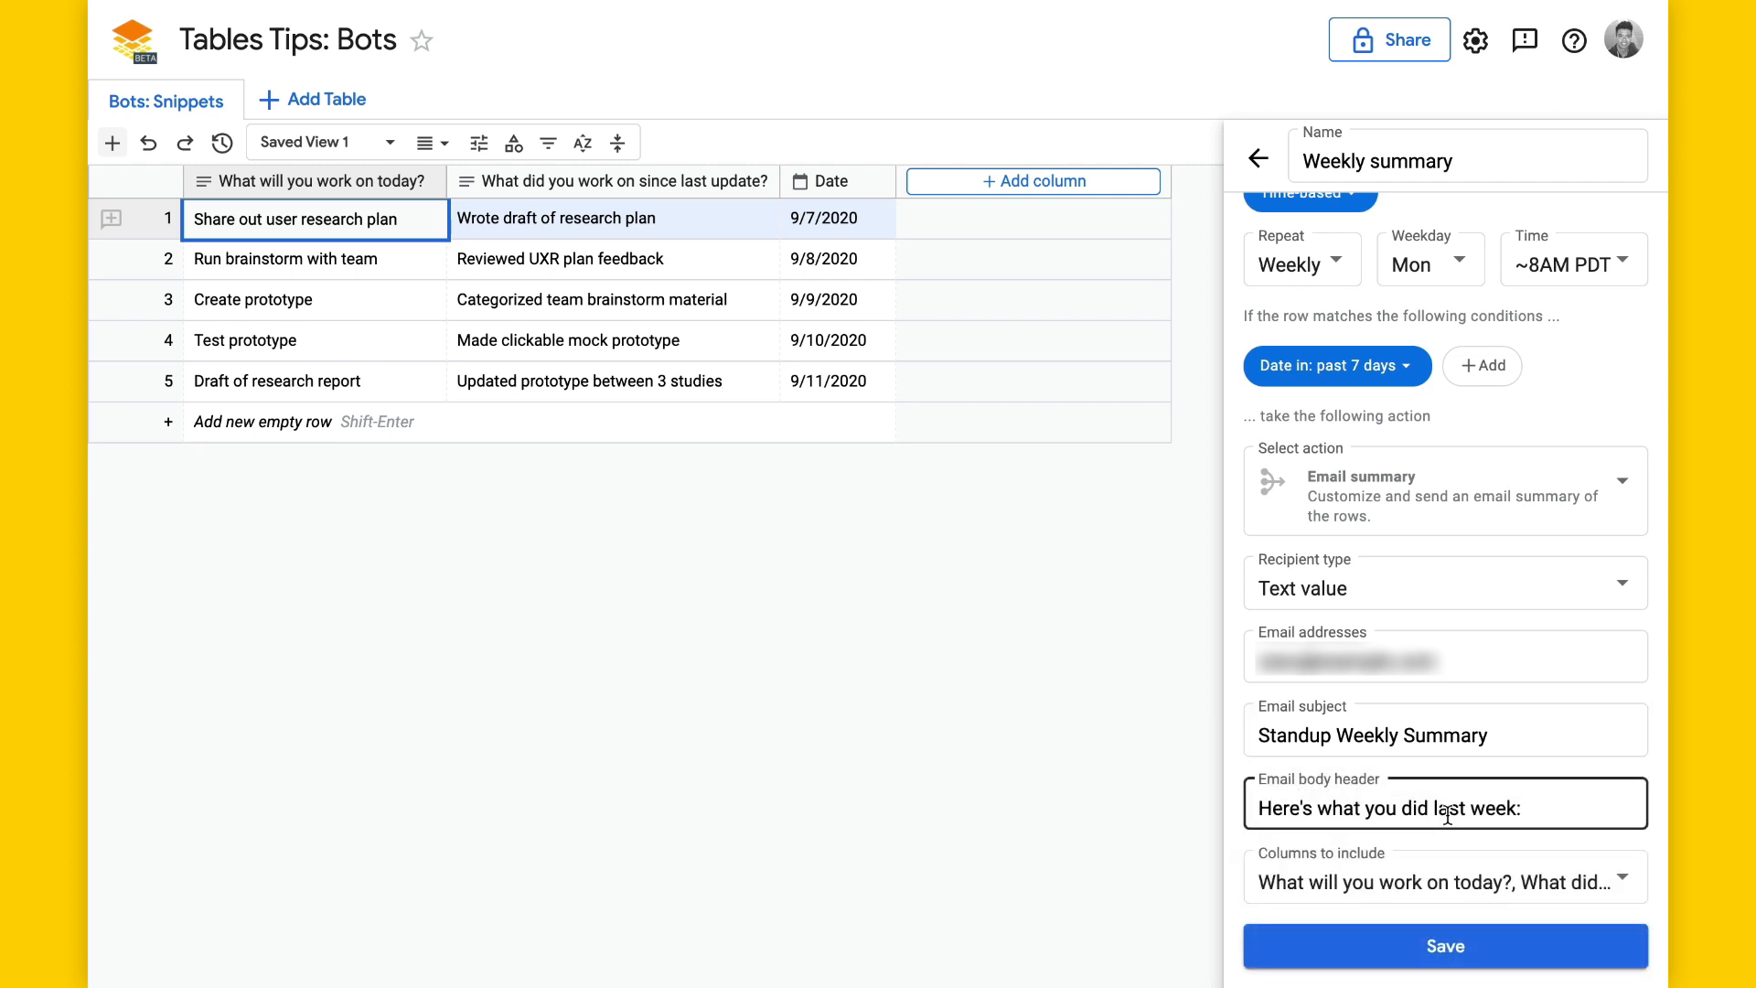
scroll(1447, 702, down, 1)
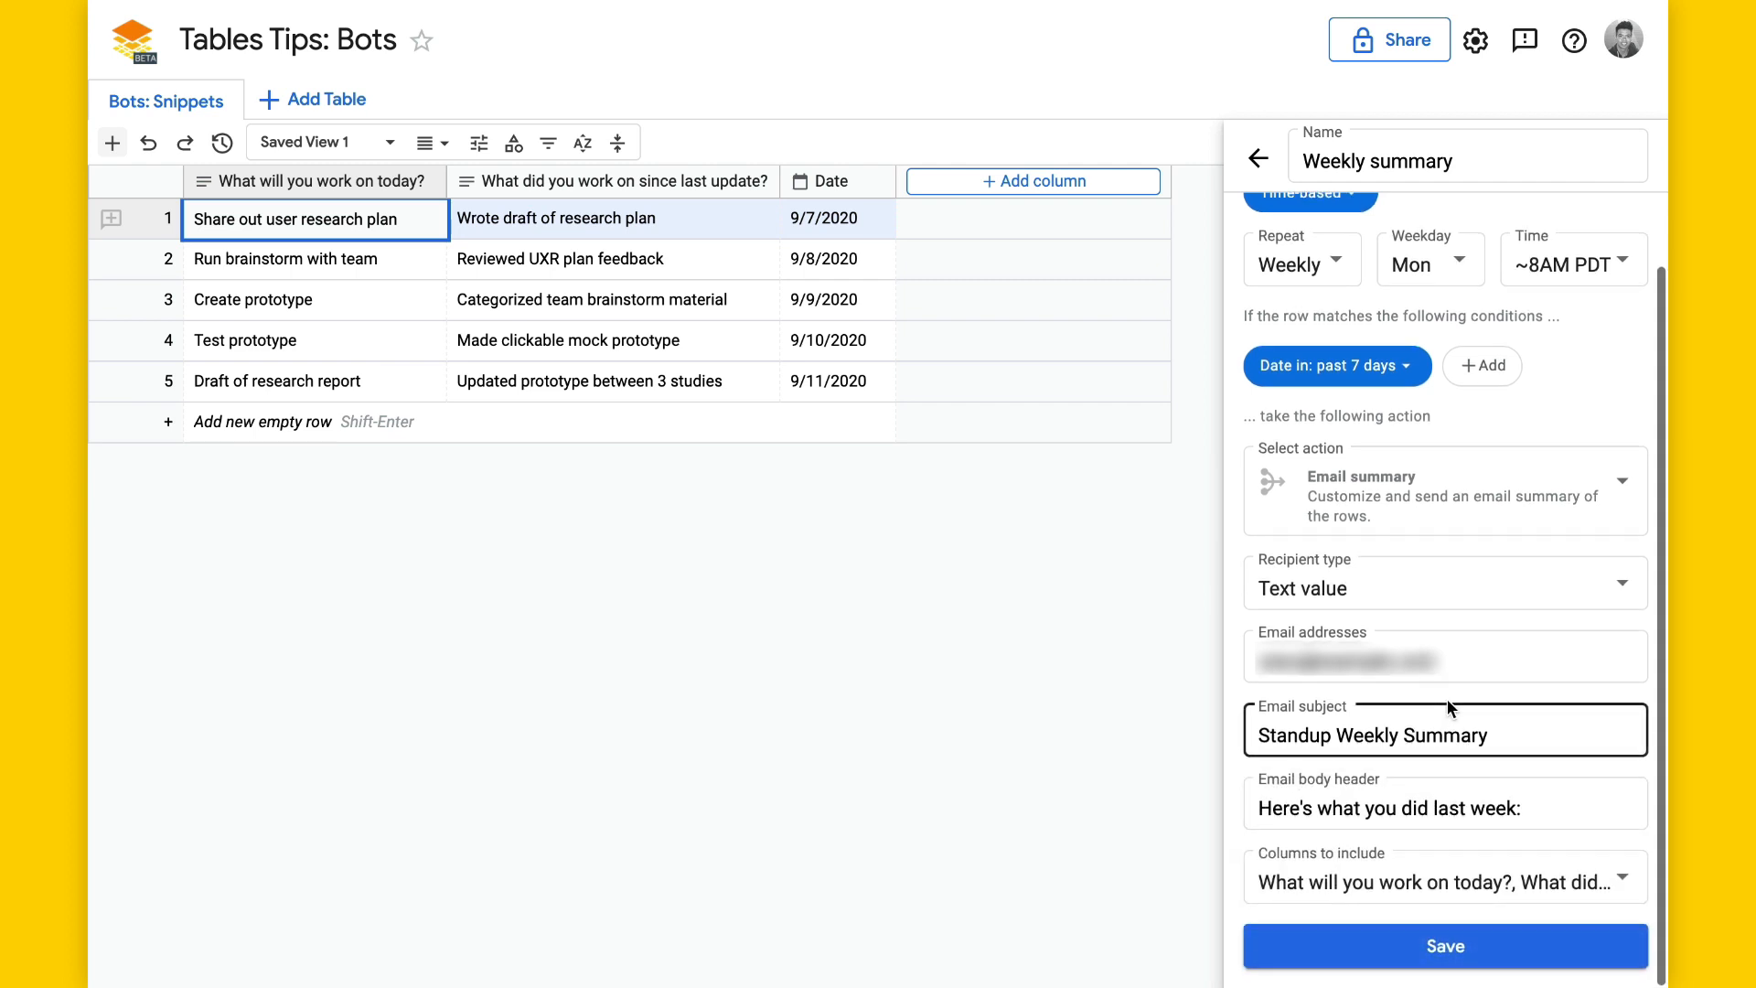
click(1399, 944)
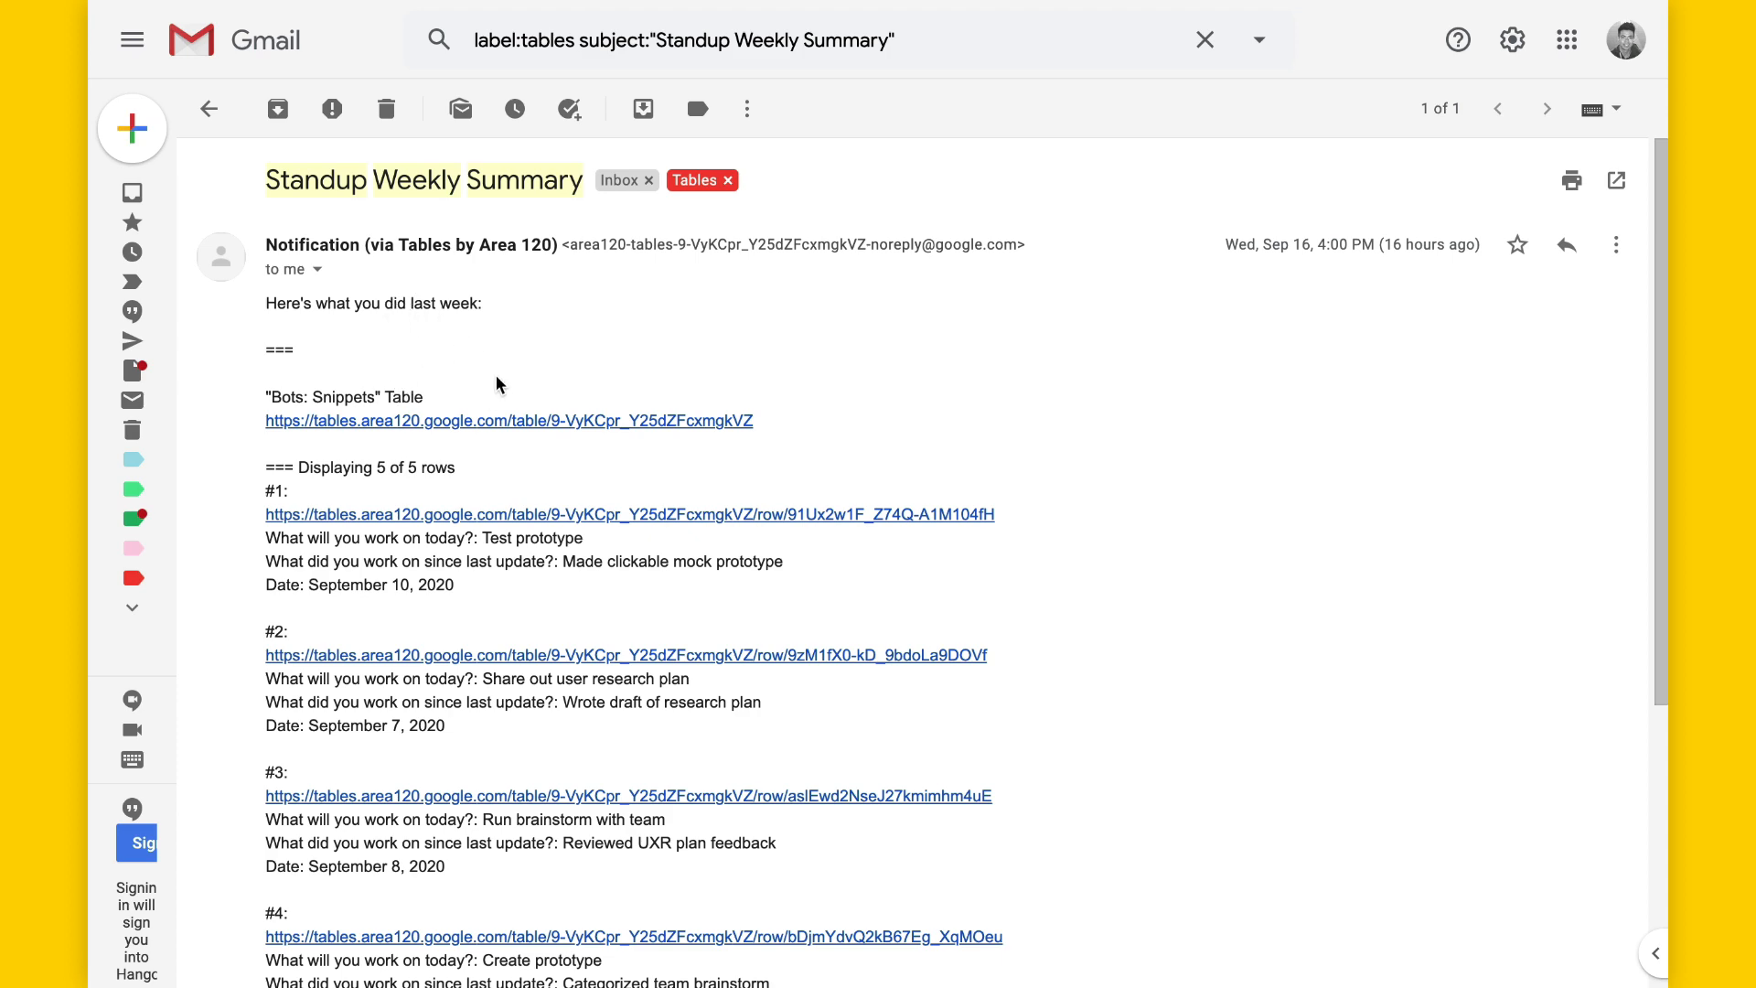
Review the Standup Weekly Summary email in Gmail and open the linked table row for entry #1.
scroll(494, 380, down, 3)
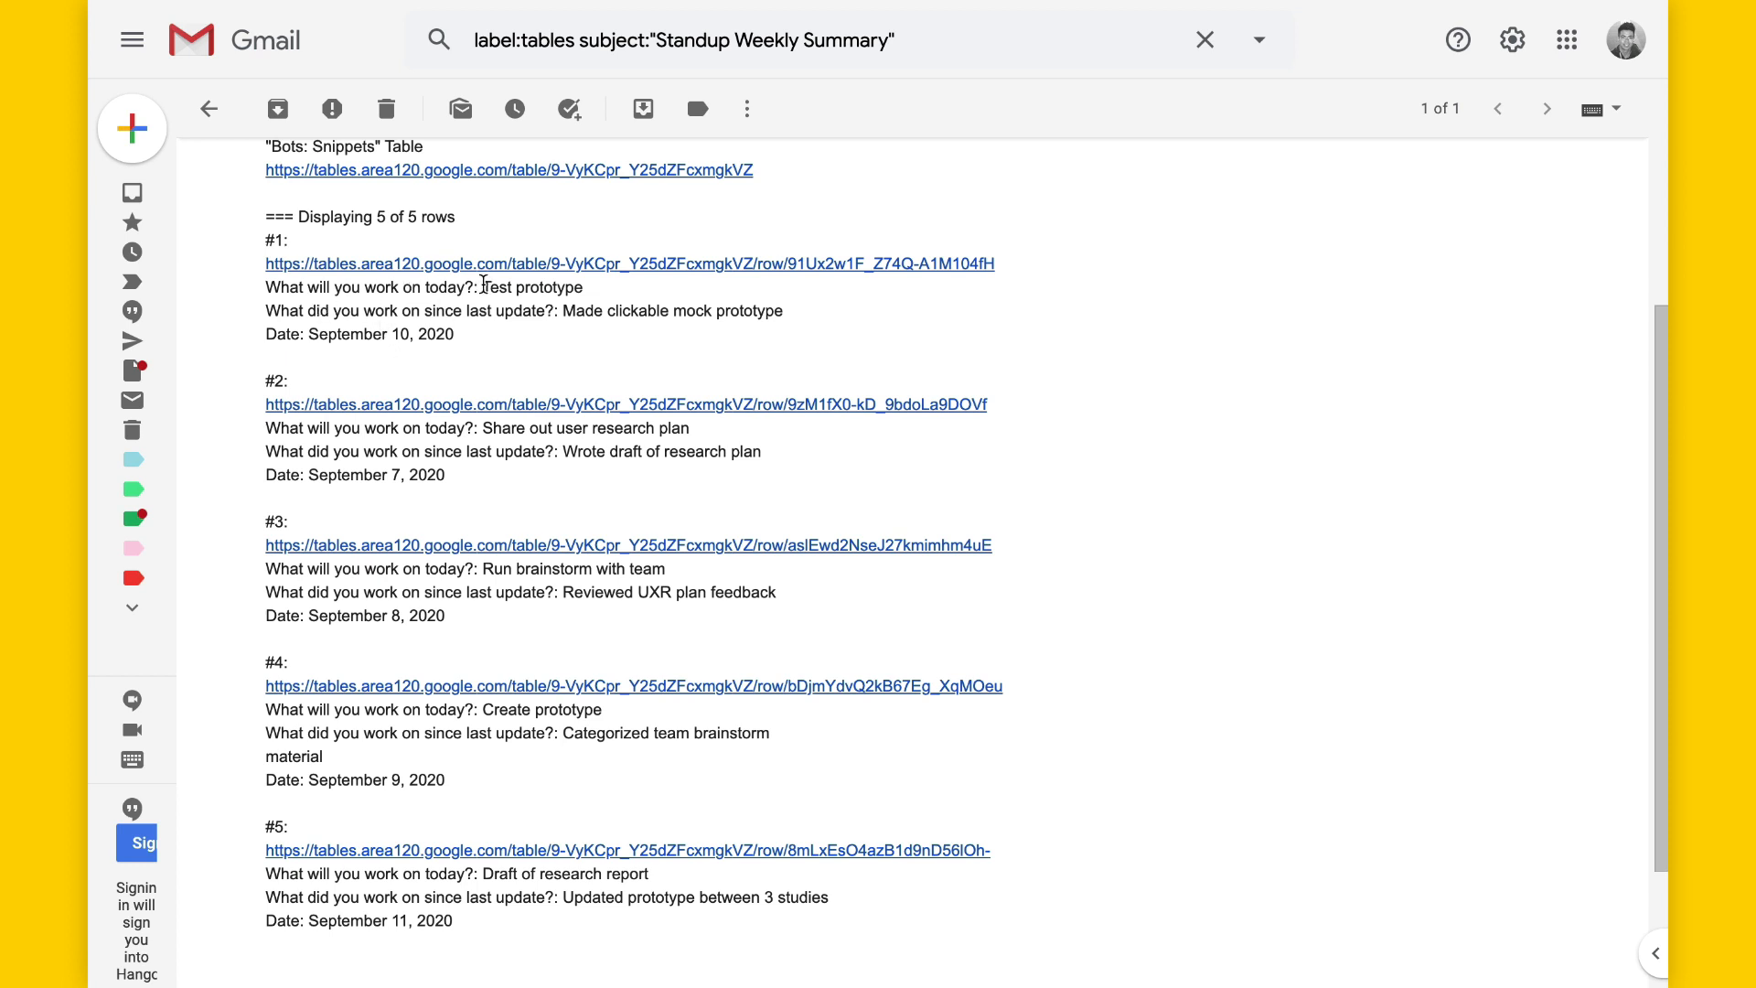
click(490, 265)
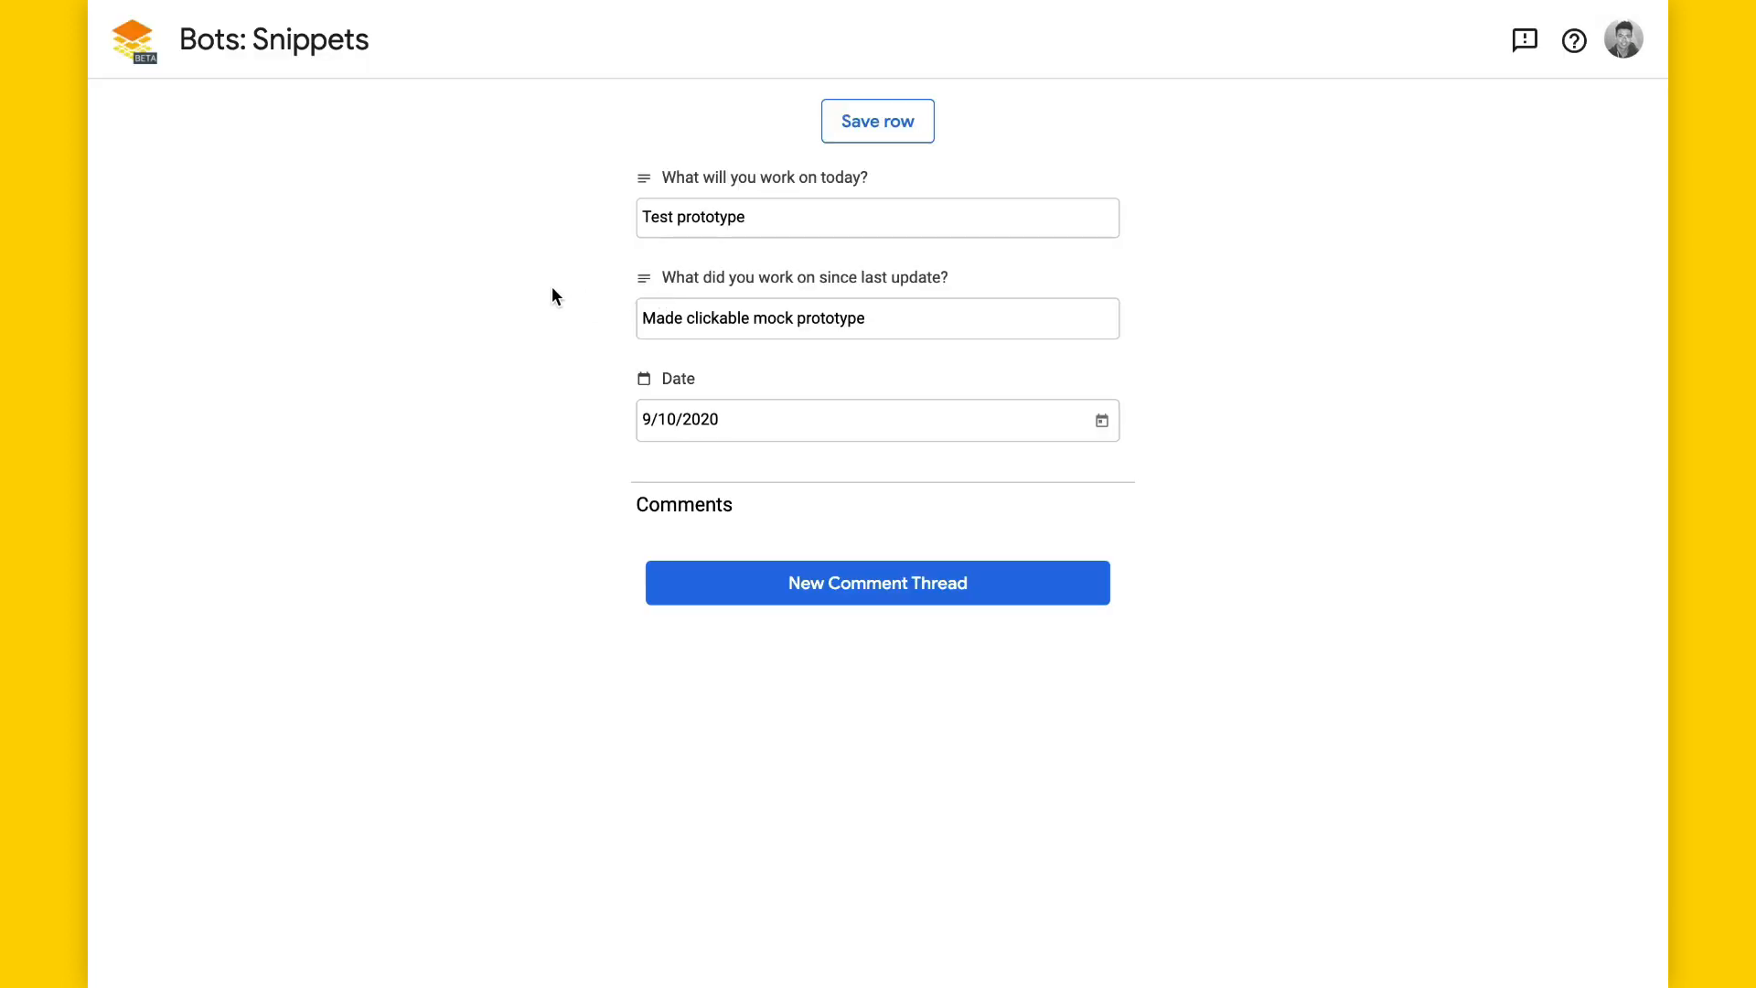
click(325, 53)
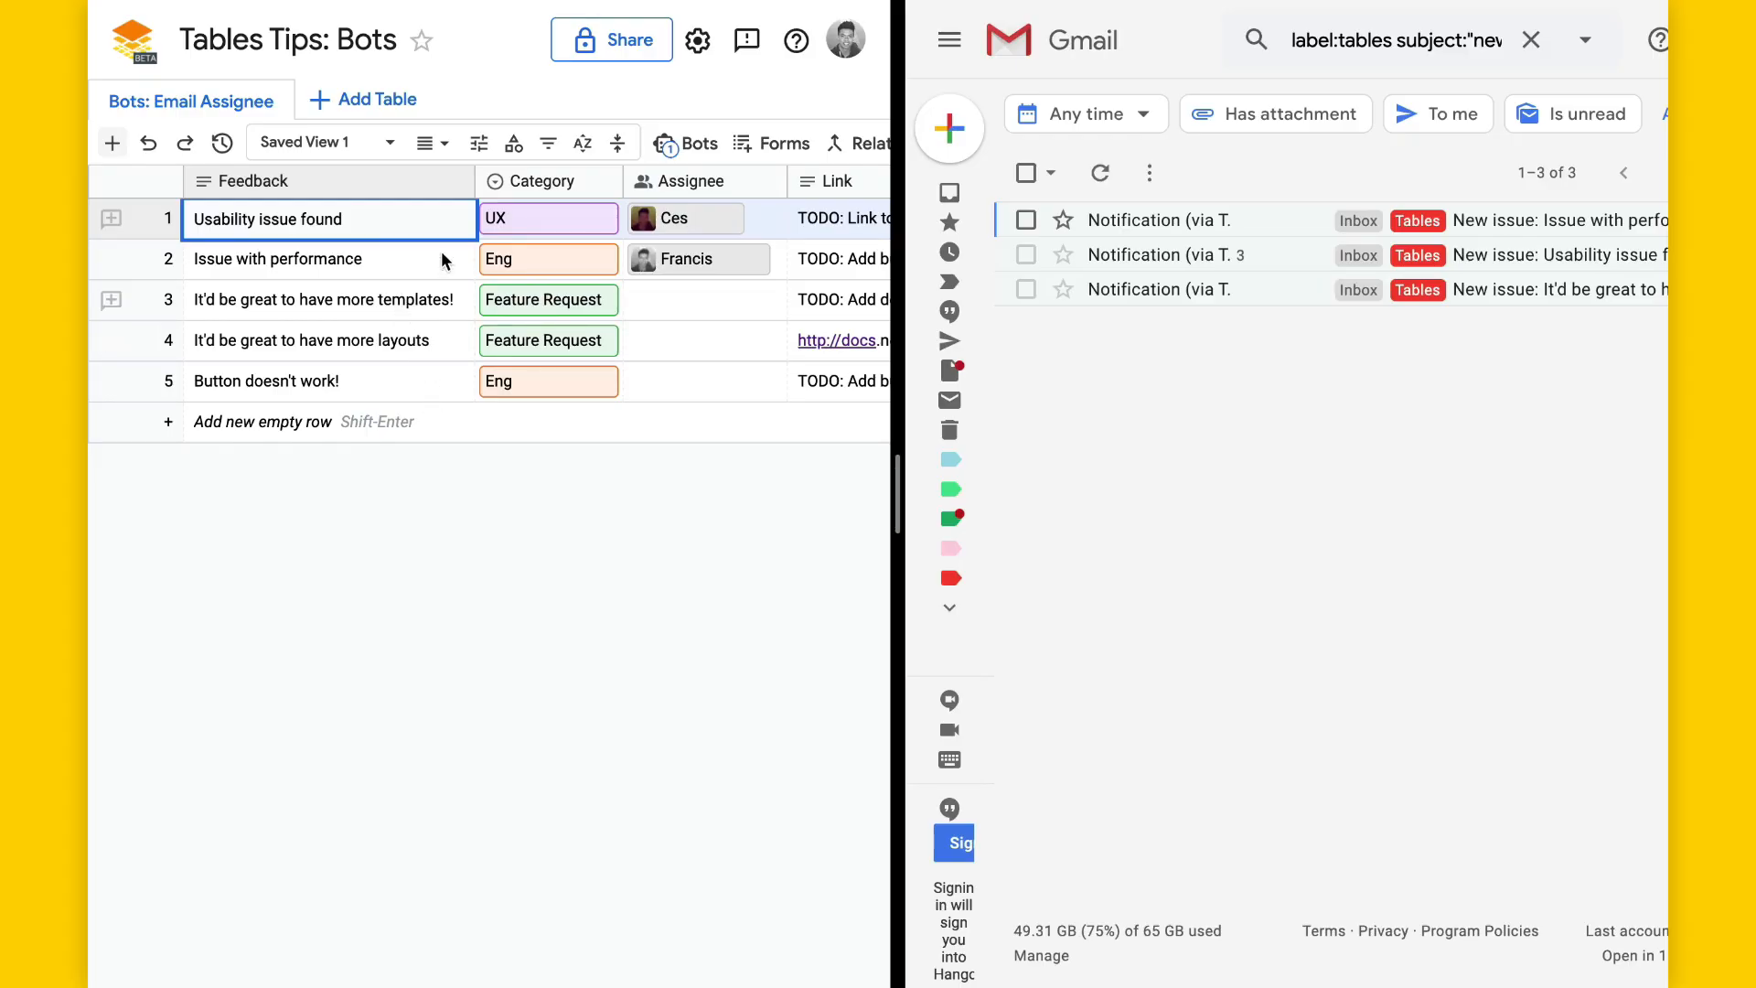
Assign the feedback row "It'd be great to have more templates!" to the first suggested person.
click(677, 300)
click(718, 309)
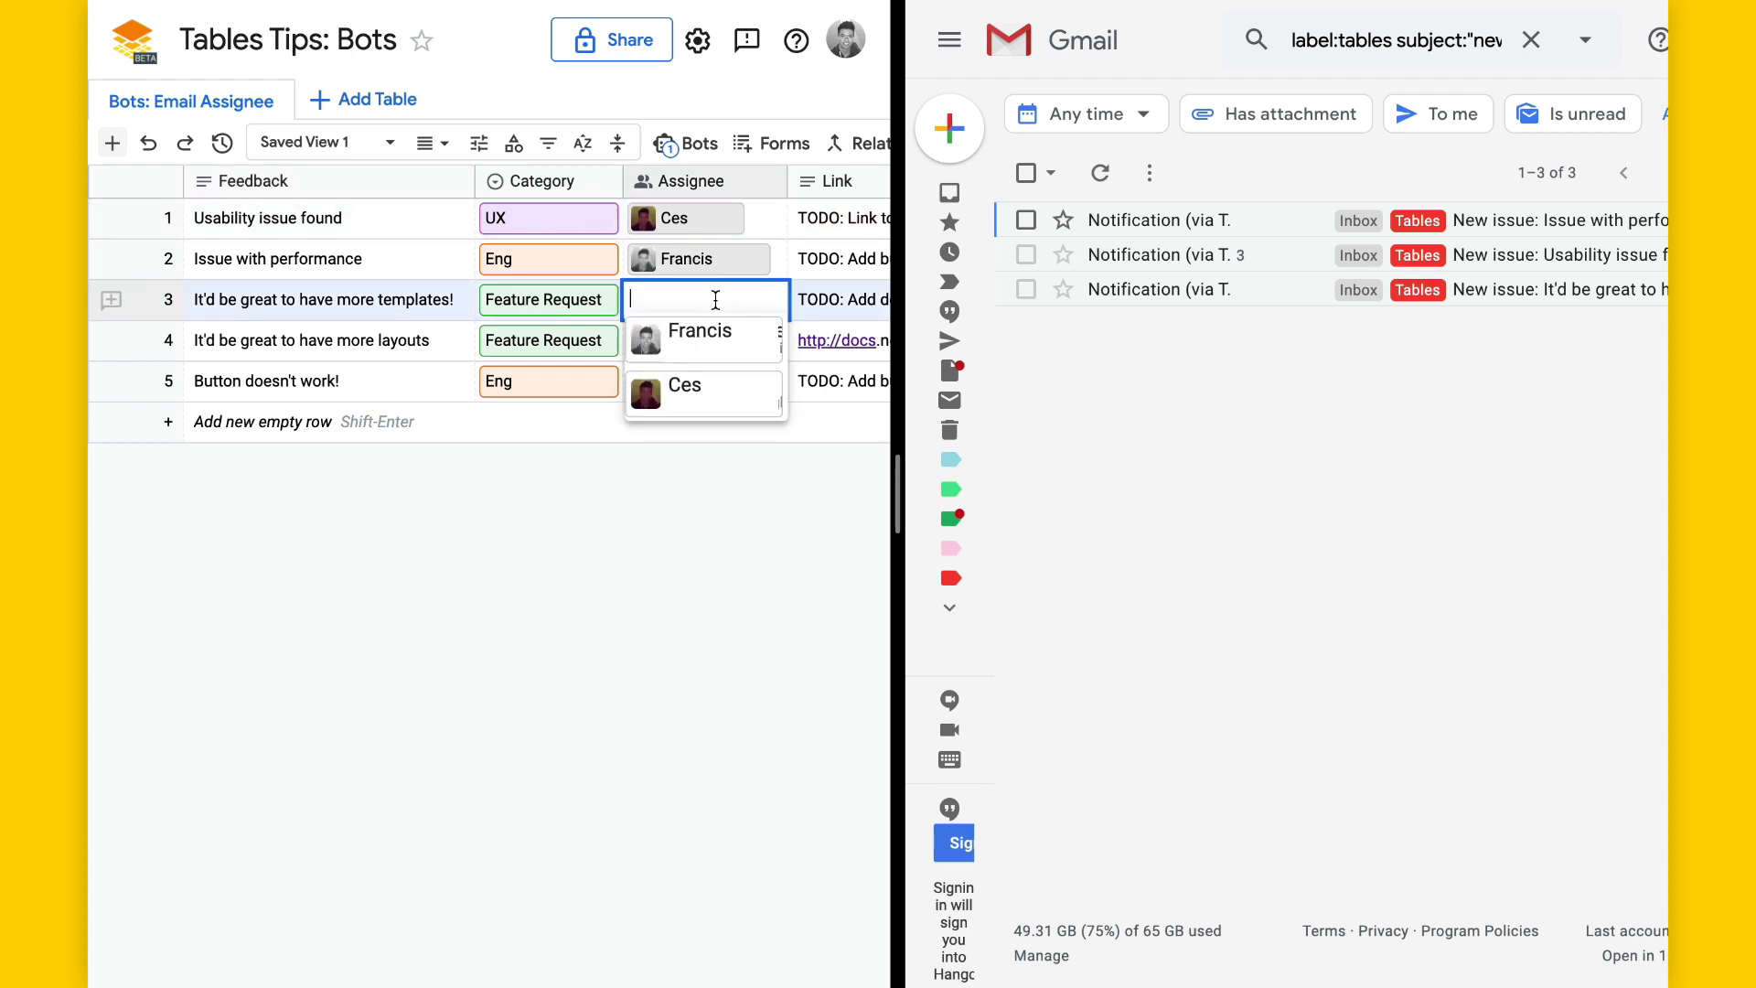
click(689, 343)
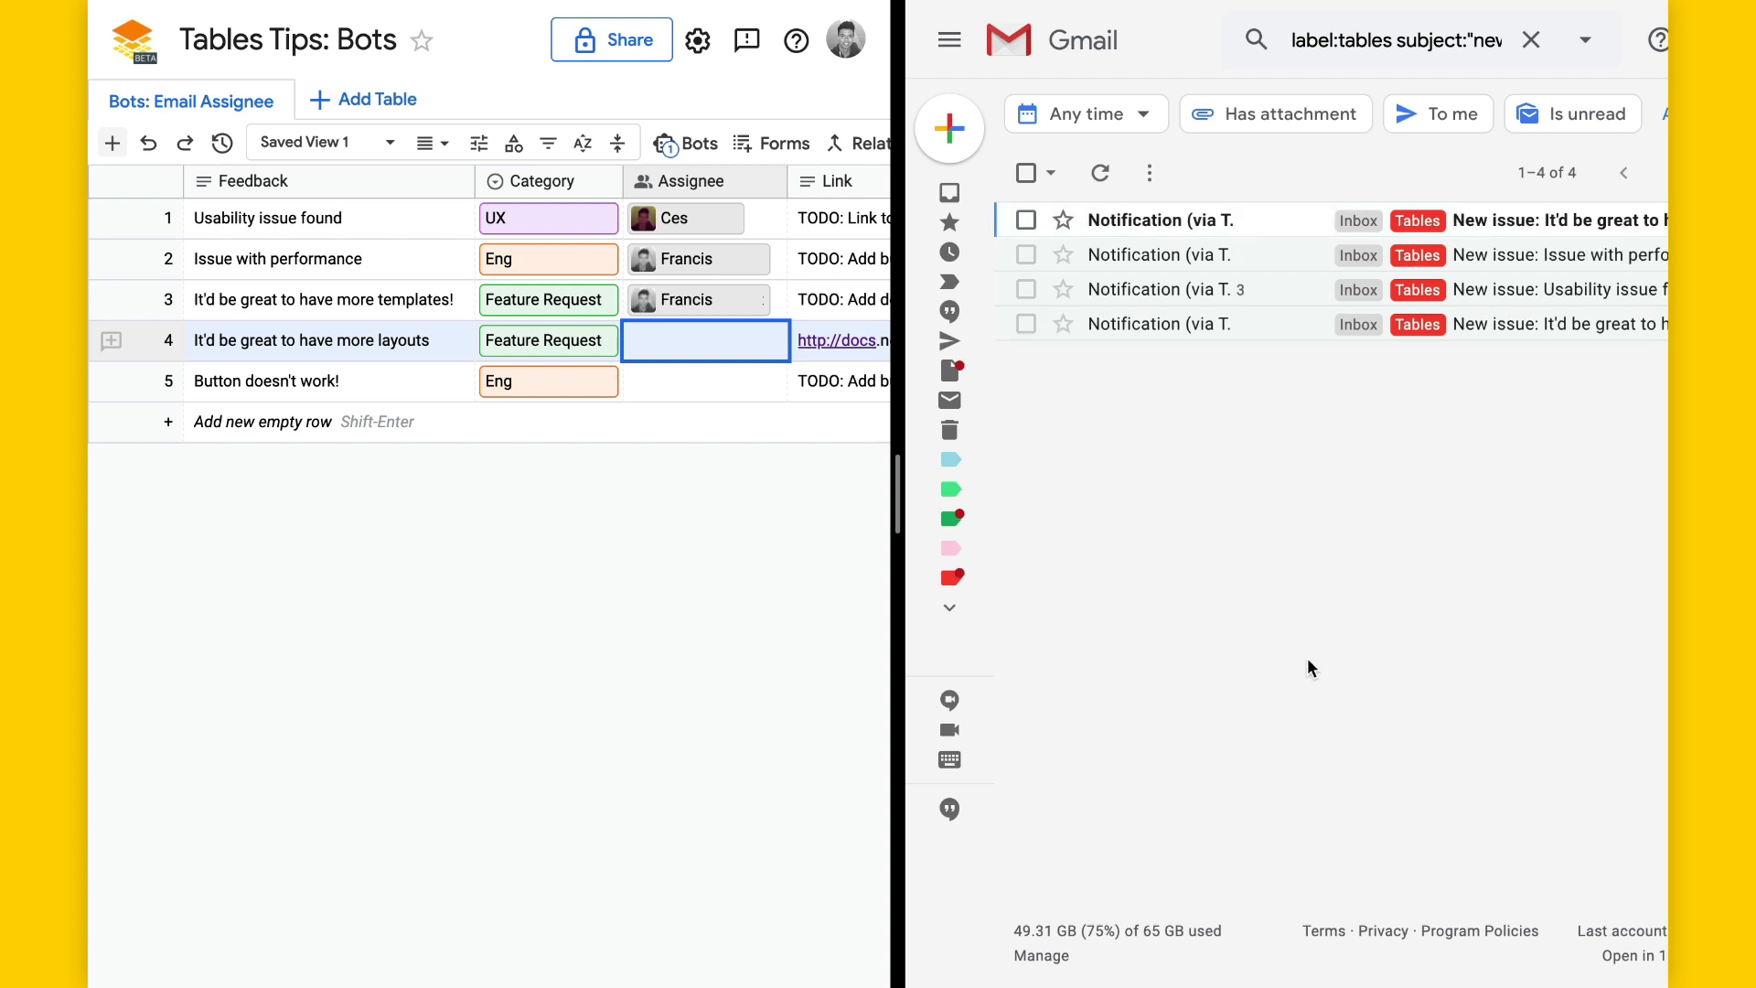
Open the newest "New issue" notification email in Gmail about the templates feedback.
click(1202, 224)
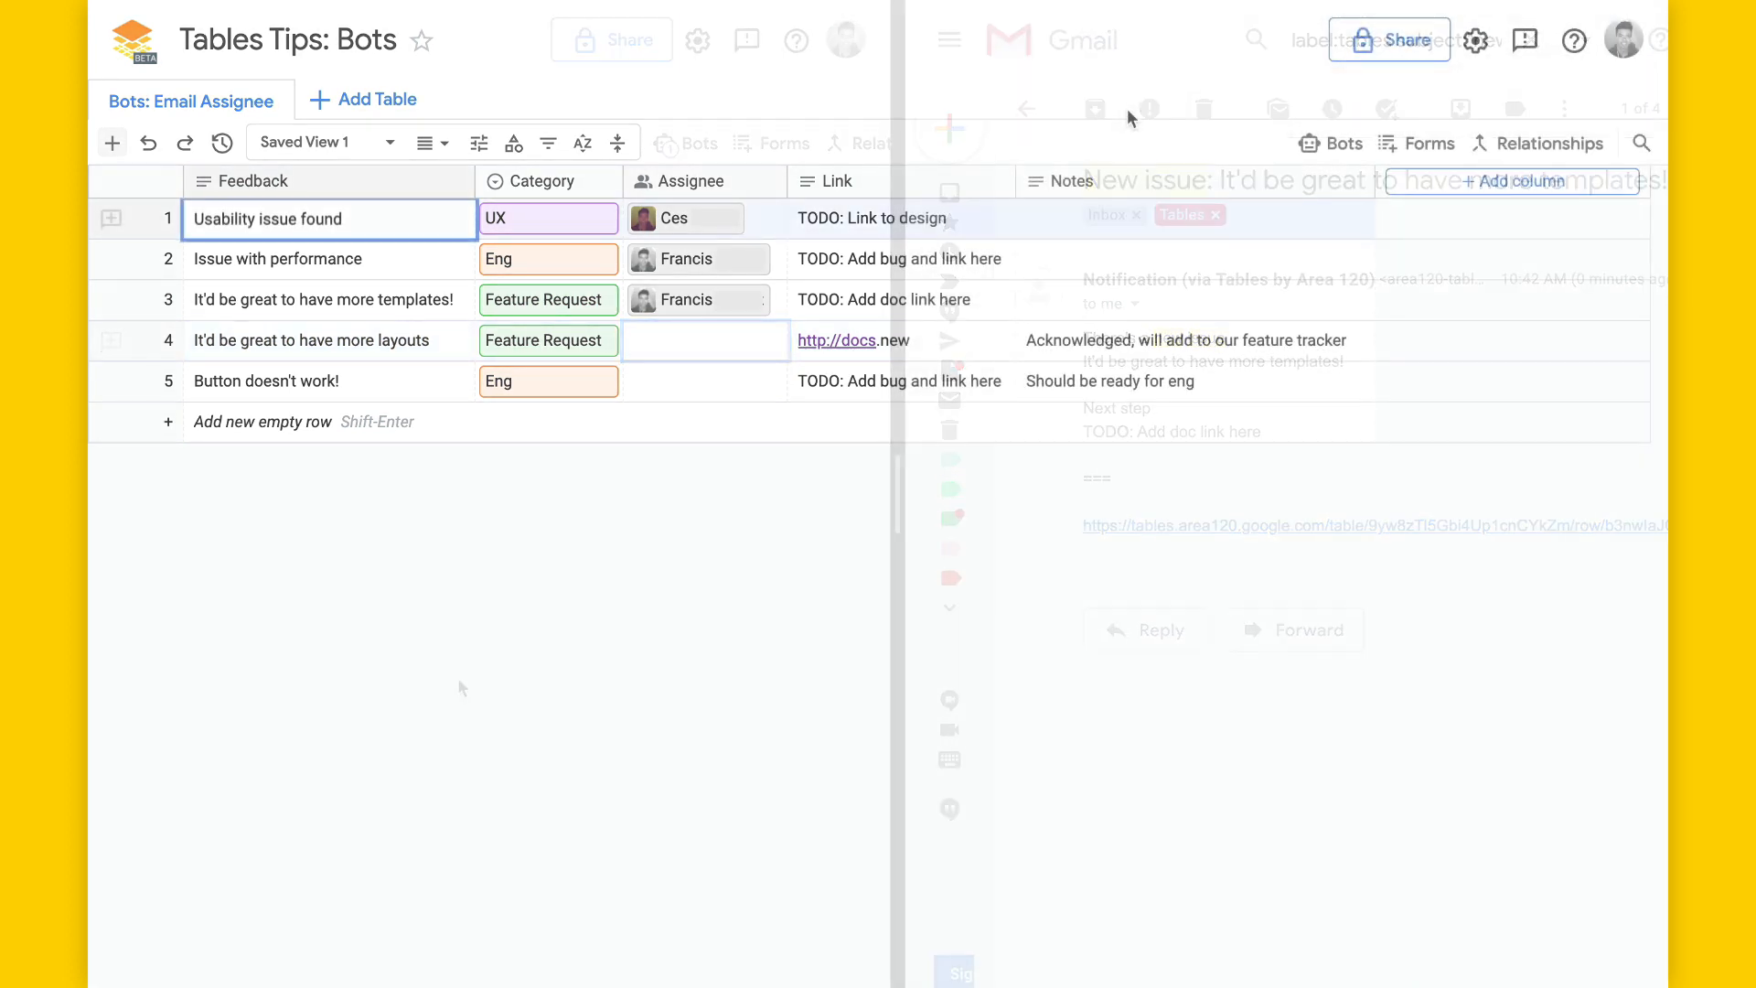
Create a new bot for the feedback table in Tables and name it "Email assignee".
click(1327, 146)
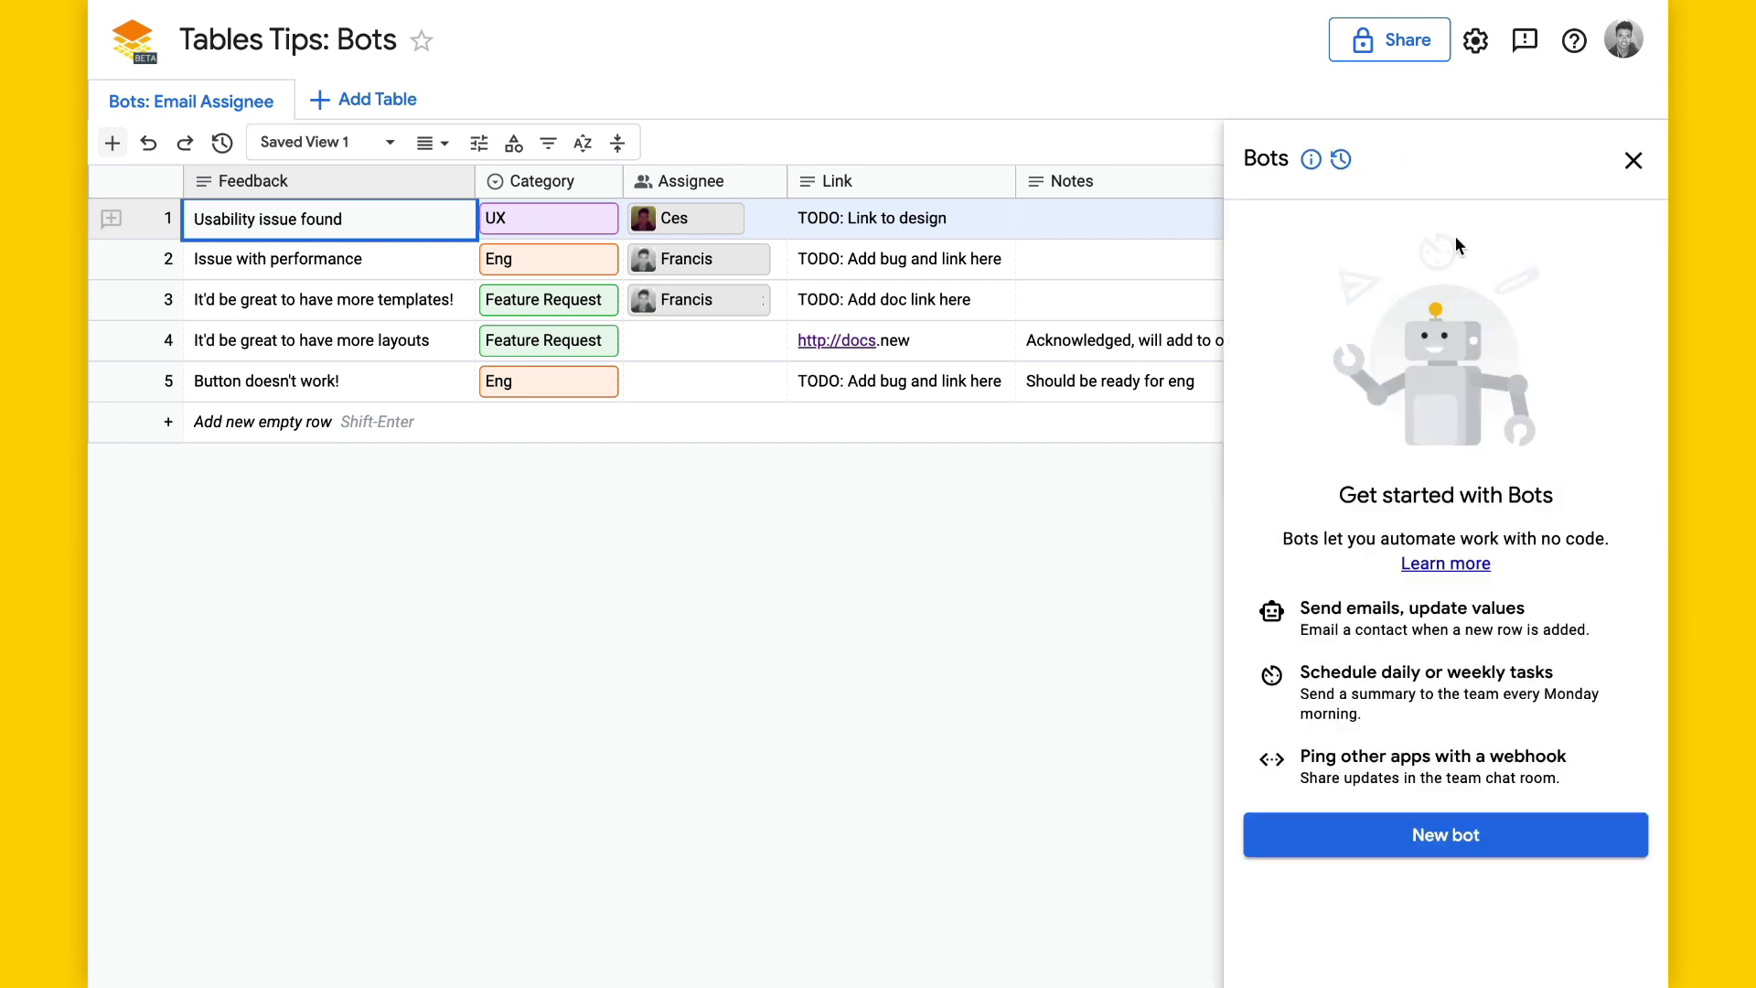
click(1402, 835)
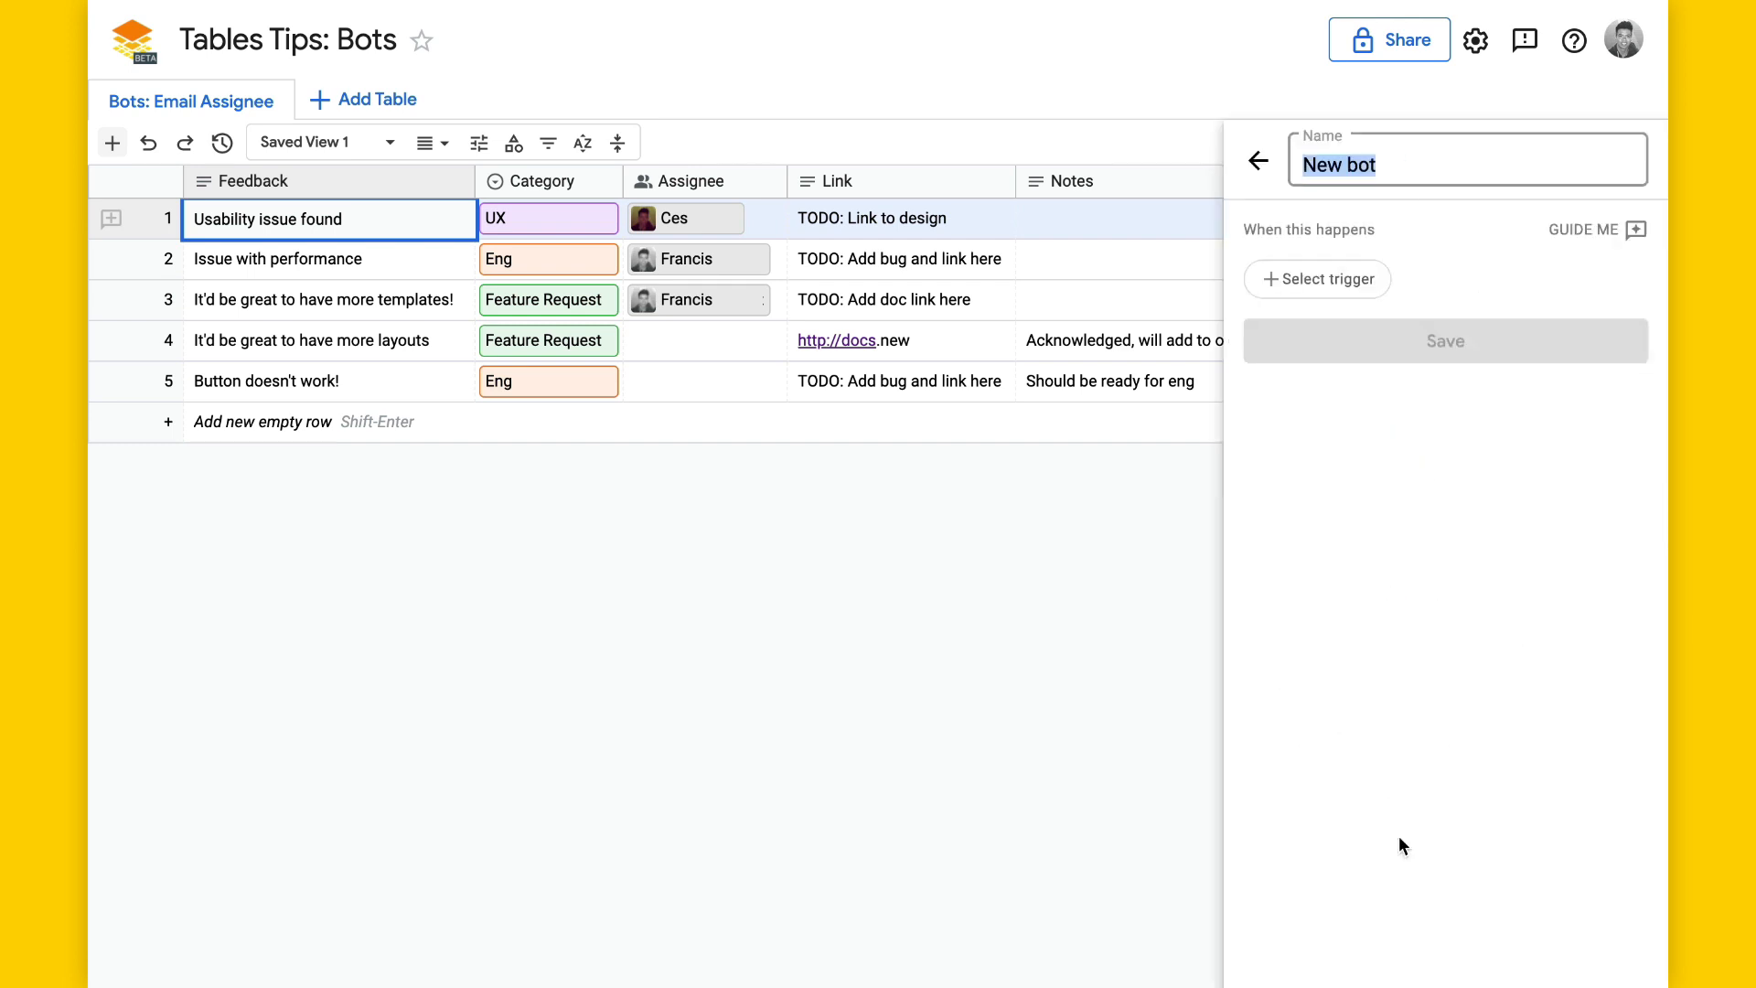
text(Email assignee)
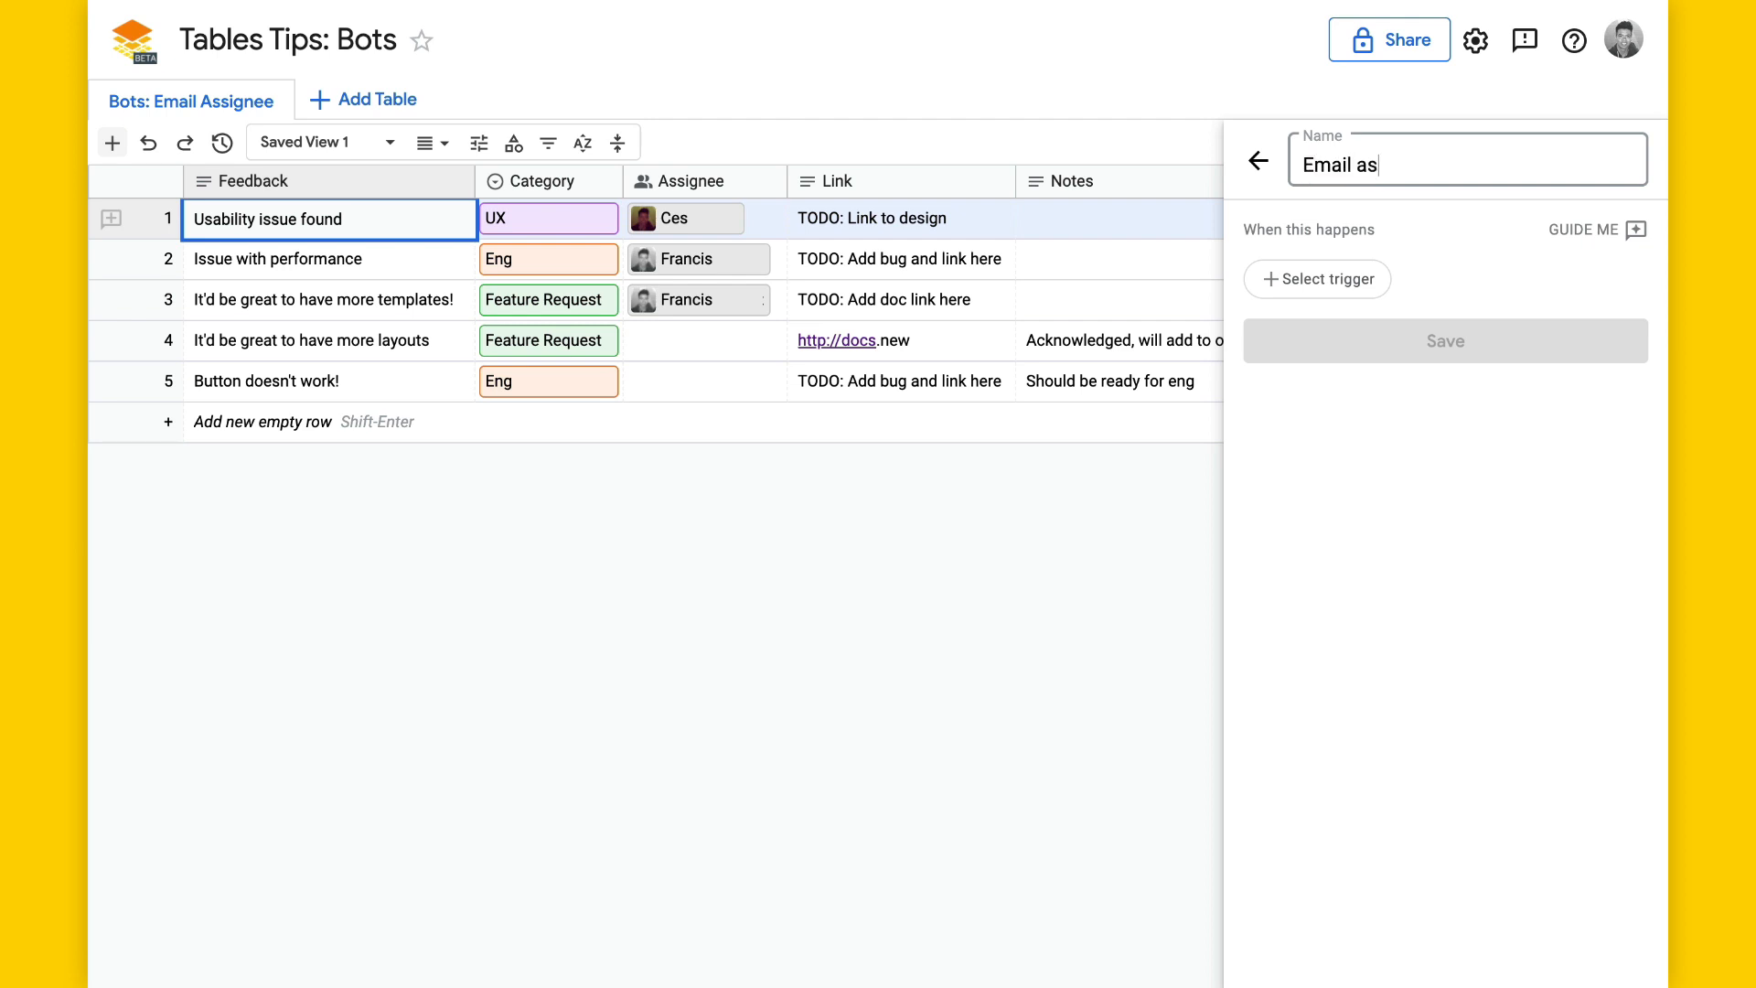
click(1376, 410)
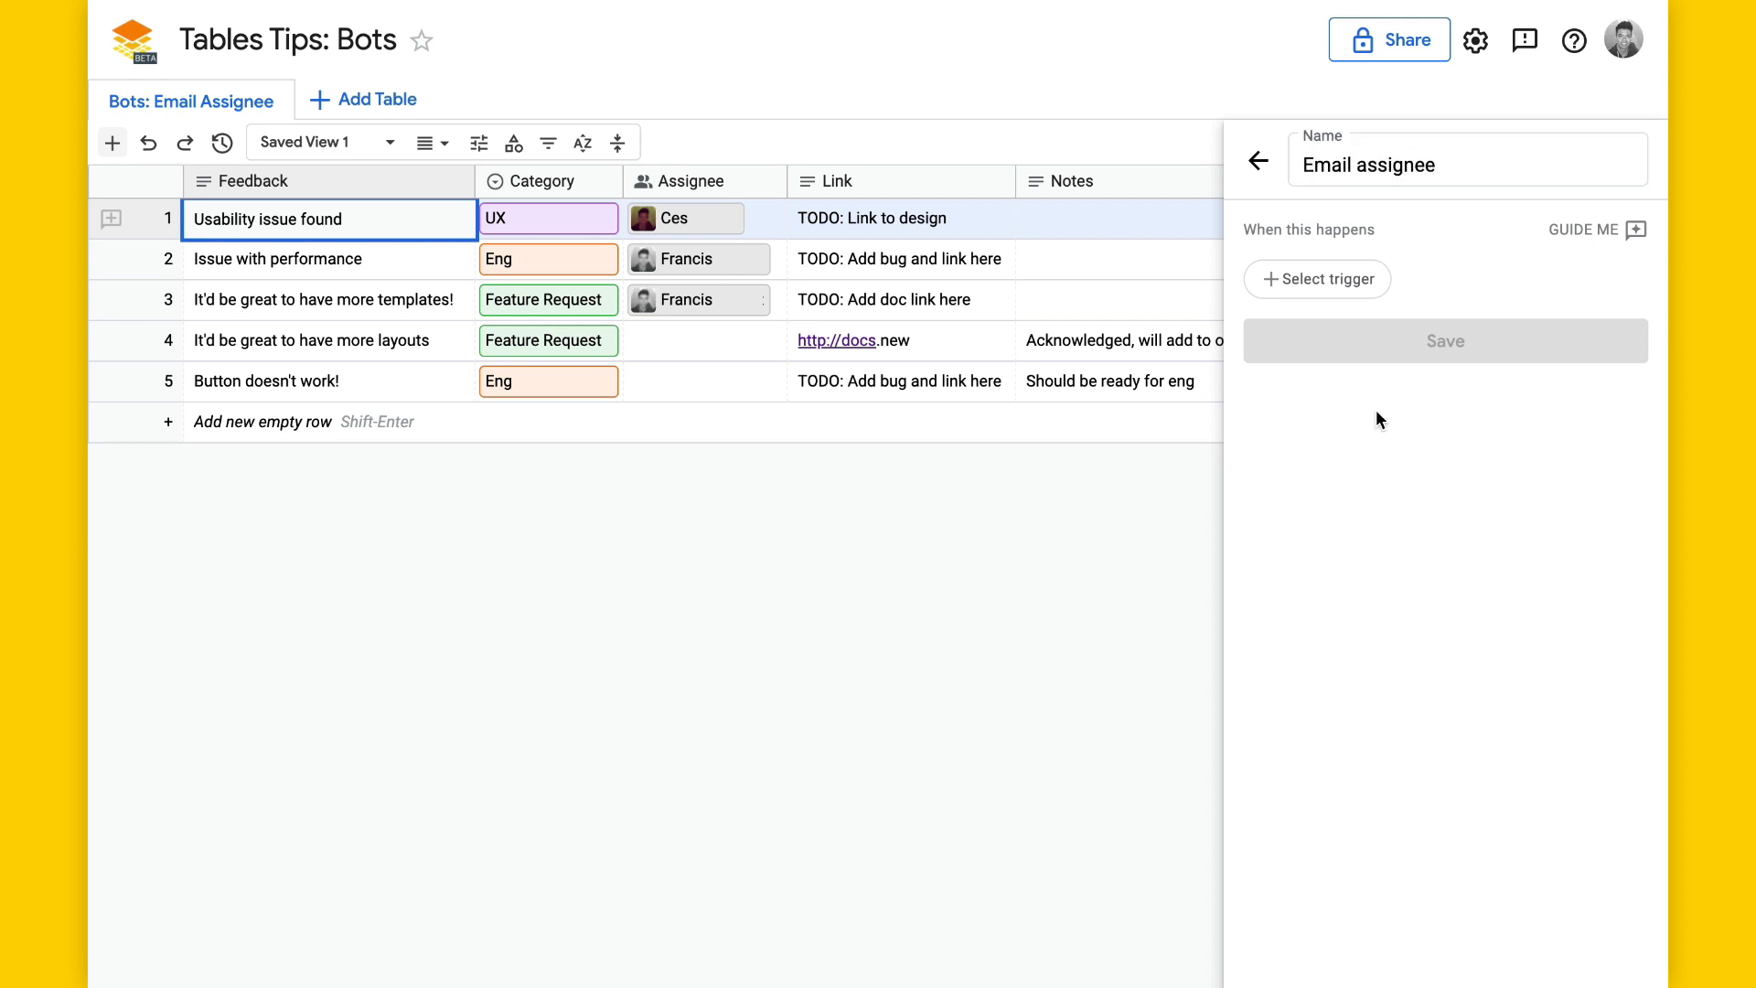
Set the bot to trigger when the Assignee column value changes.
click(1350, 288)
mouse_move(1375, 340)
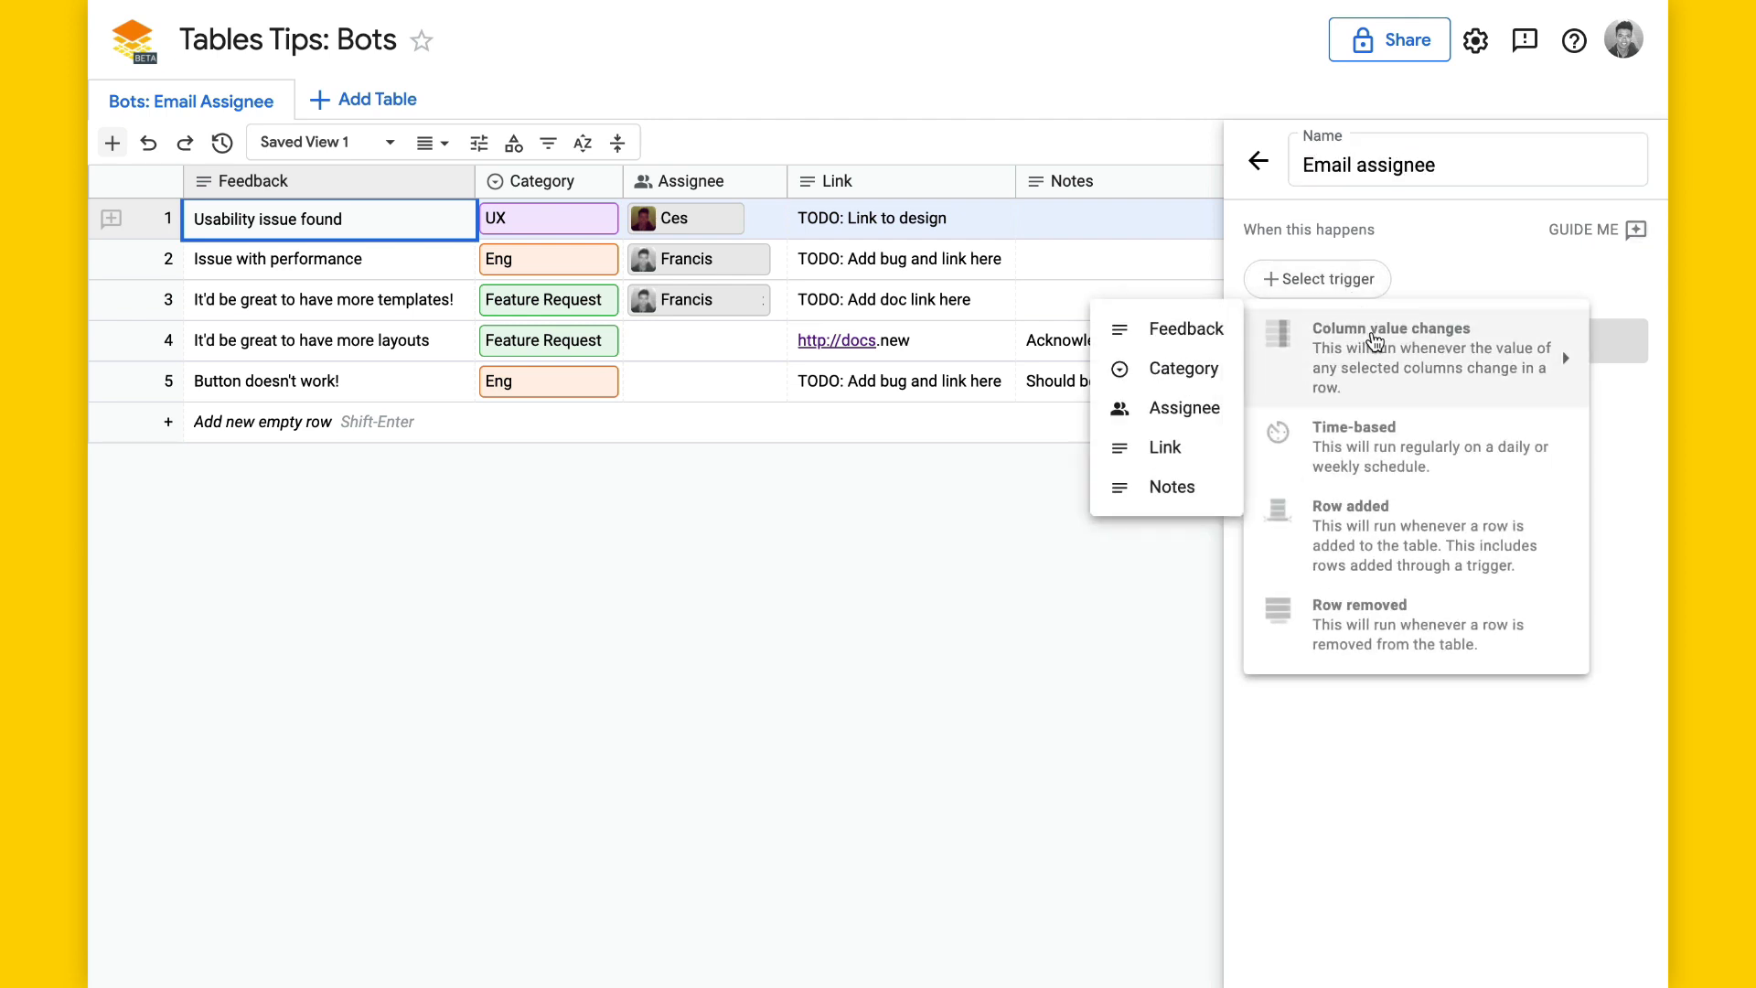
click(1185, 409)
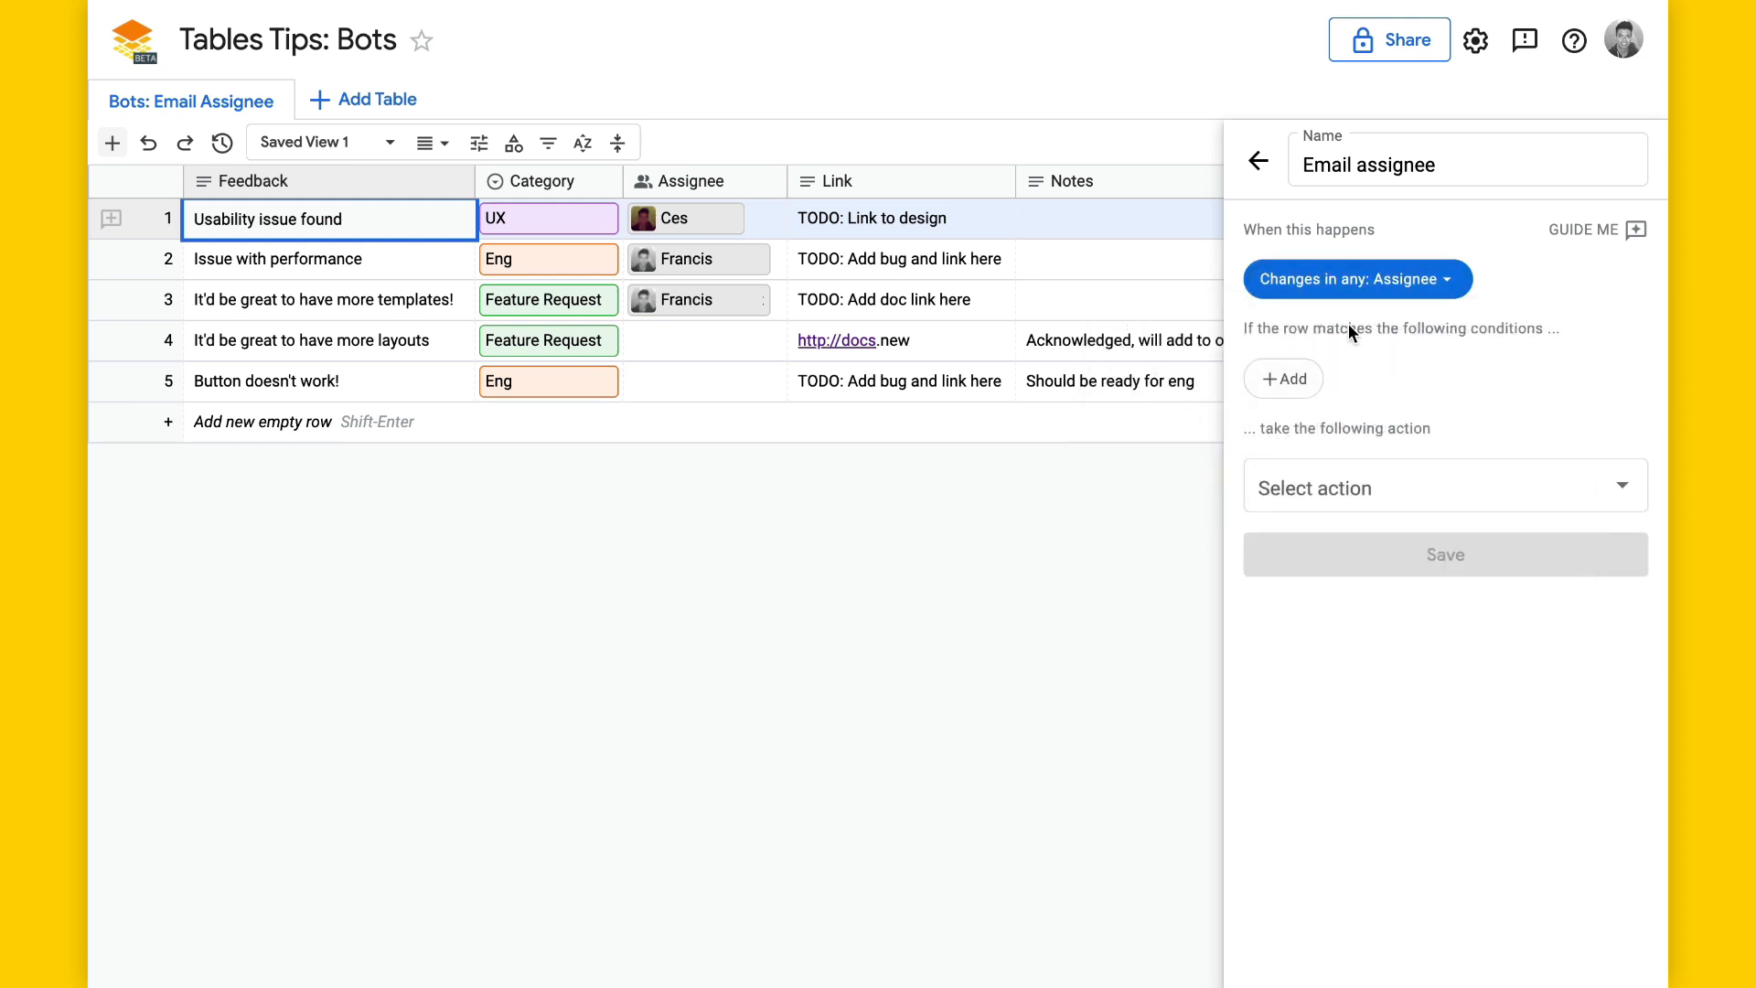
Make the bot's action Send email, taking the recipient's address from the Assignee column.
click(1306, 489)
click(1378, 473)
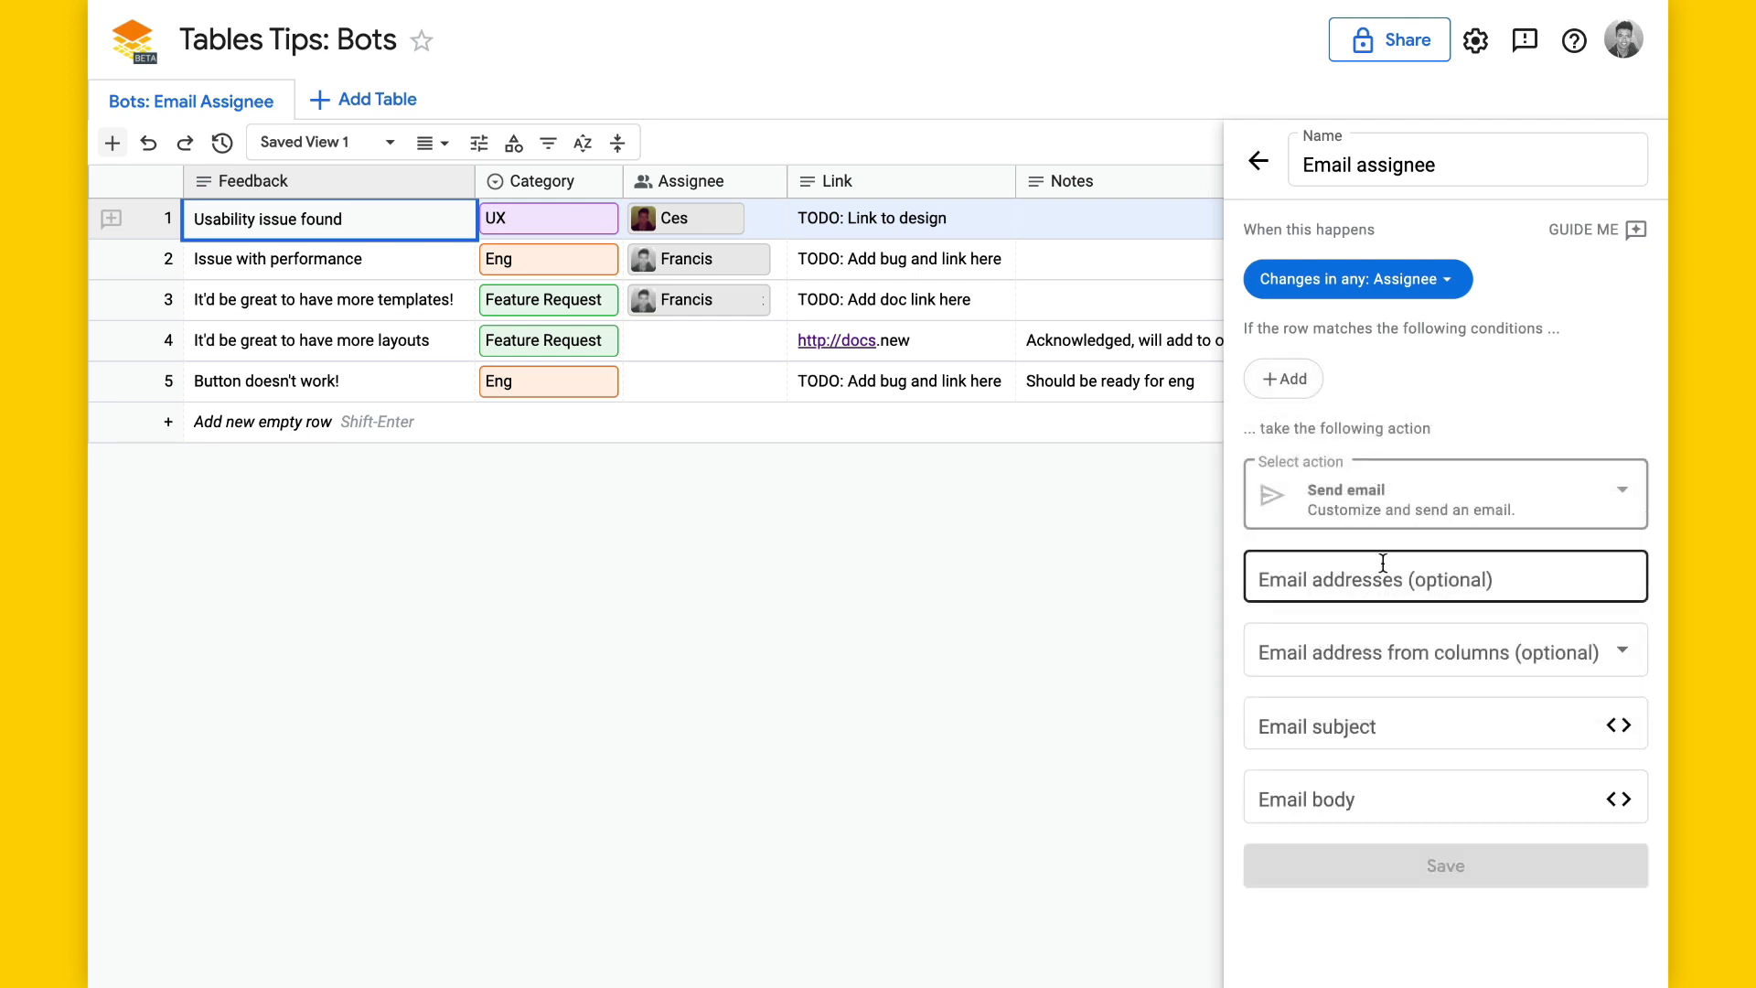
click(1437, 666)
click(1305, 688)
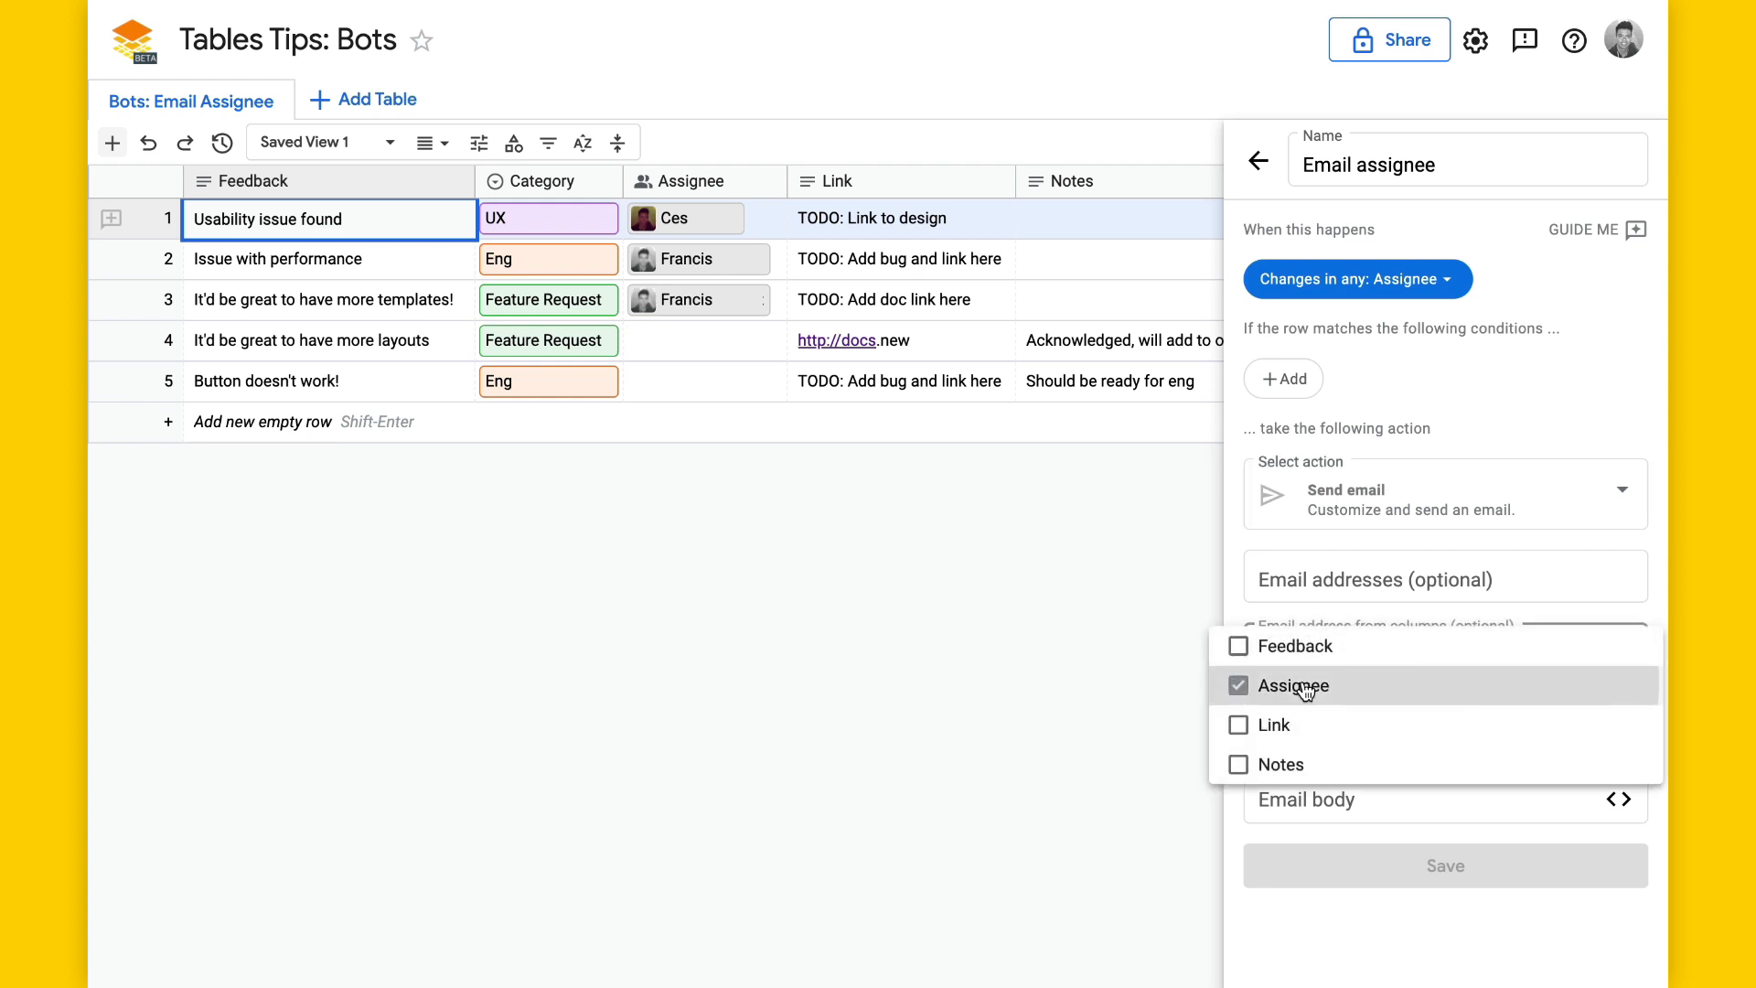
click(1370, 605)
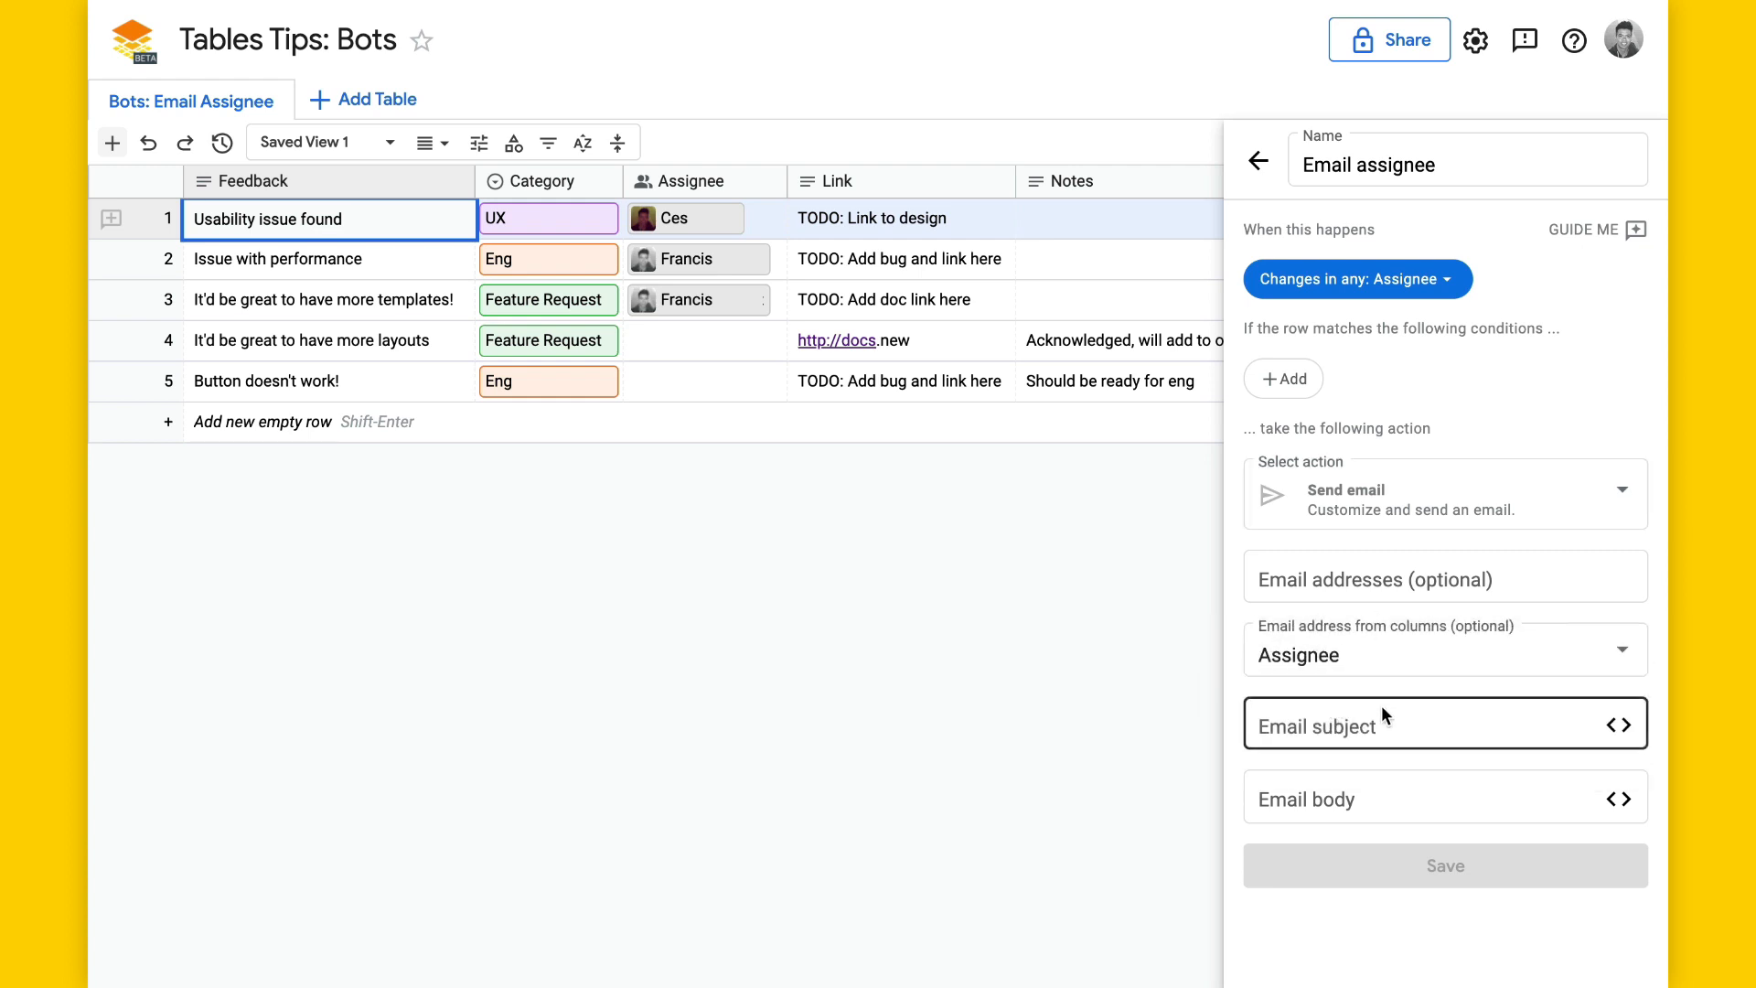
Set the email subject to "New issue: {{Feedback}}", inserting Feedback as a column value.
click(1361, 737)
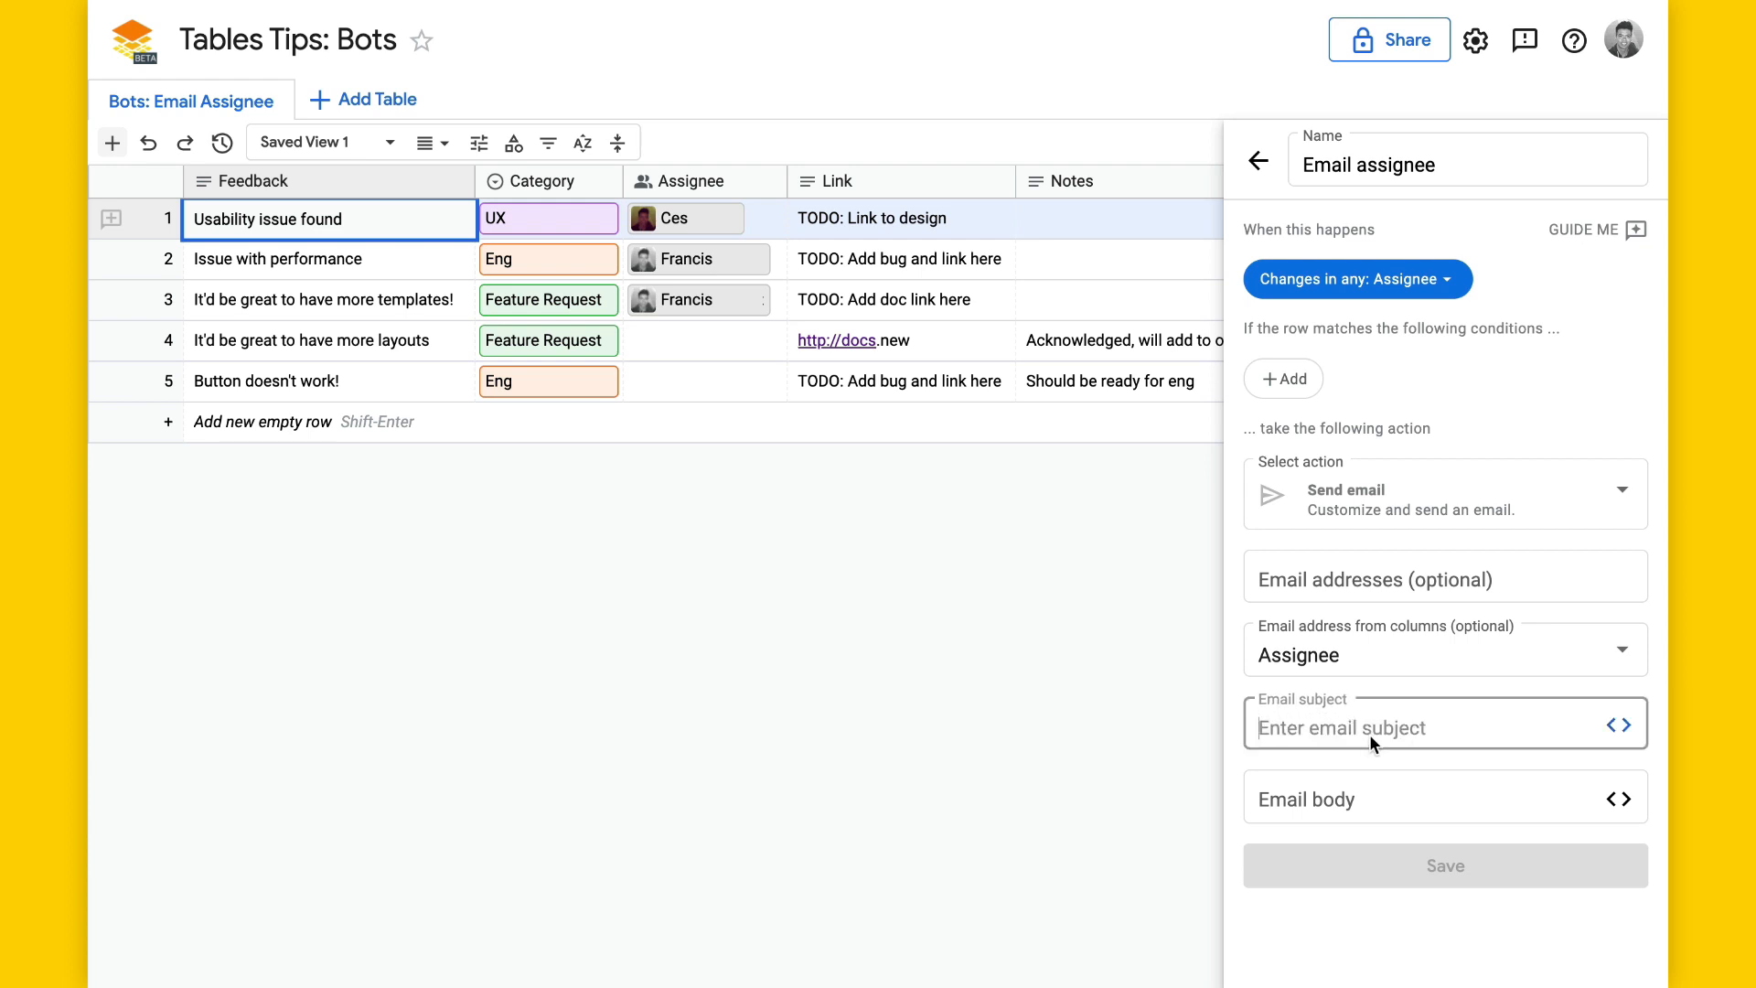
text(New issue:)
click(1615, 725)
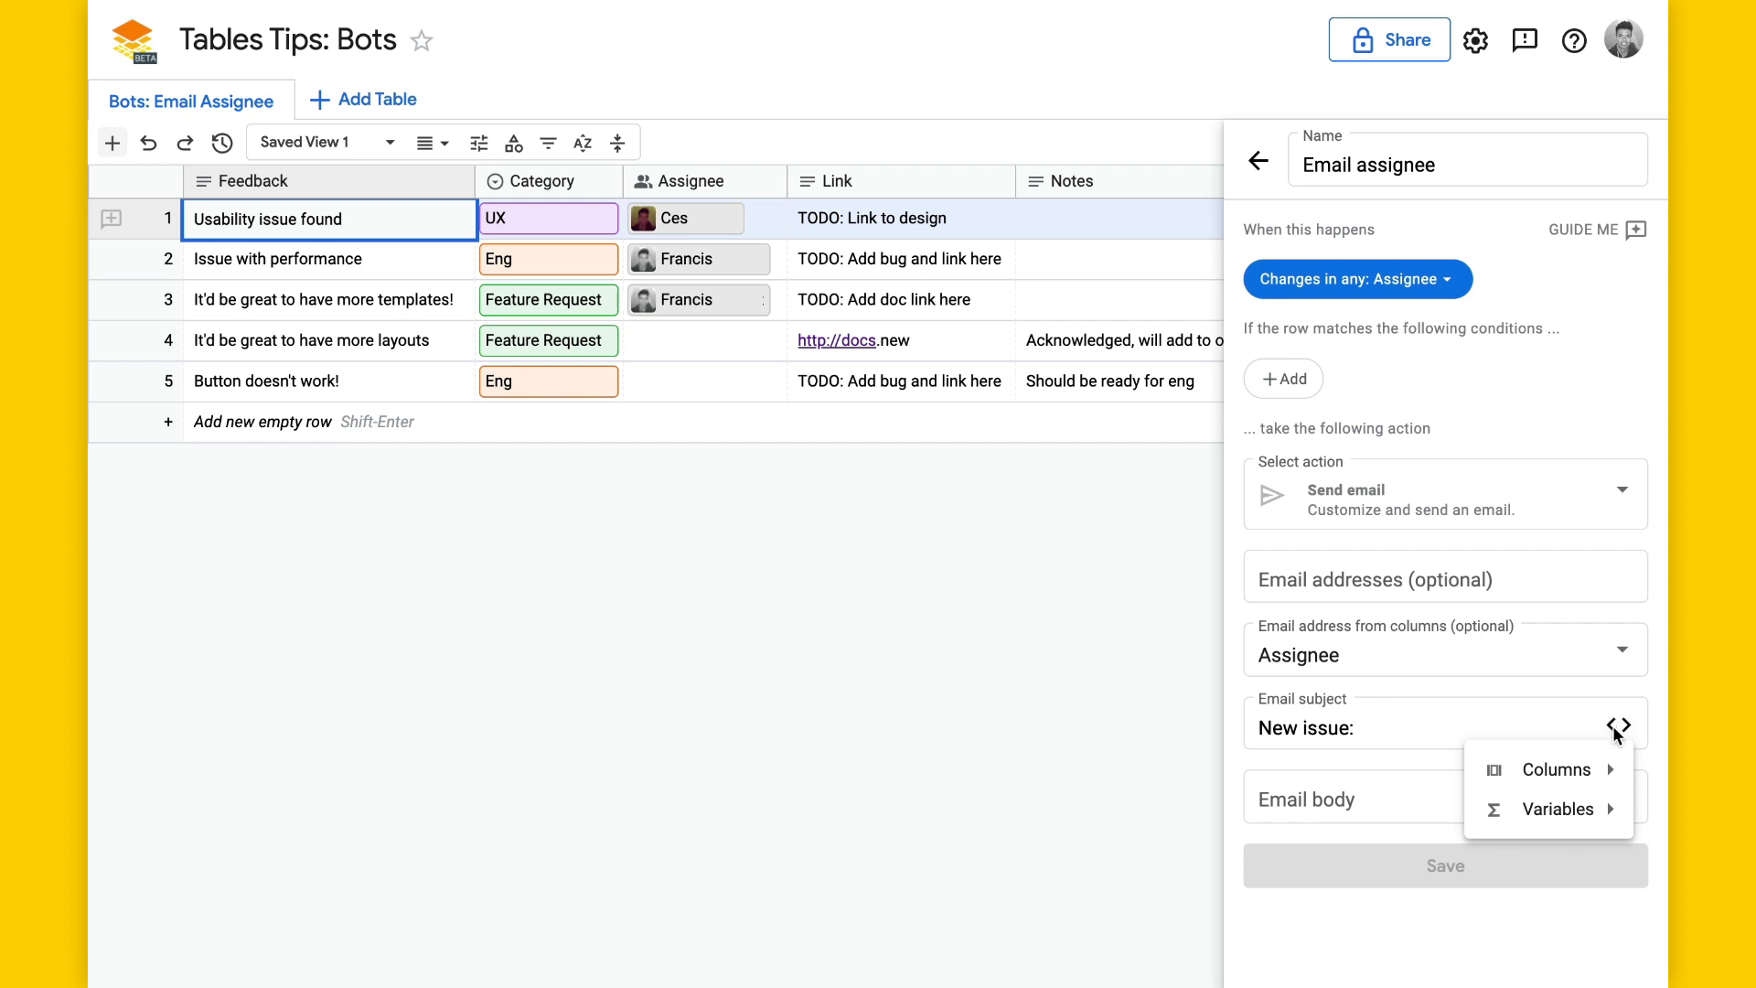
mouse_move(1545, 770)
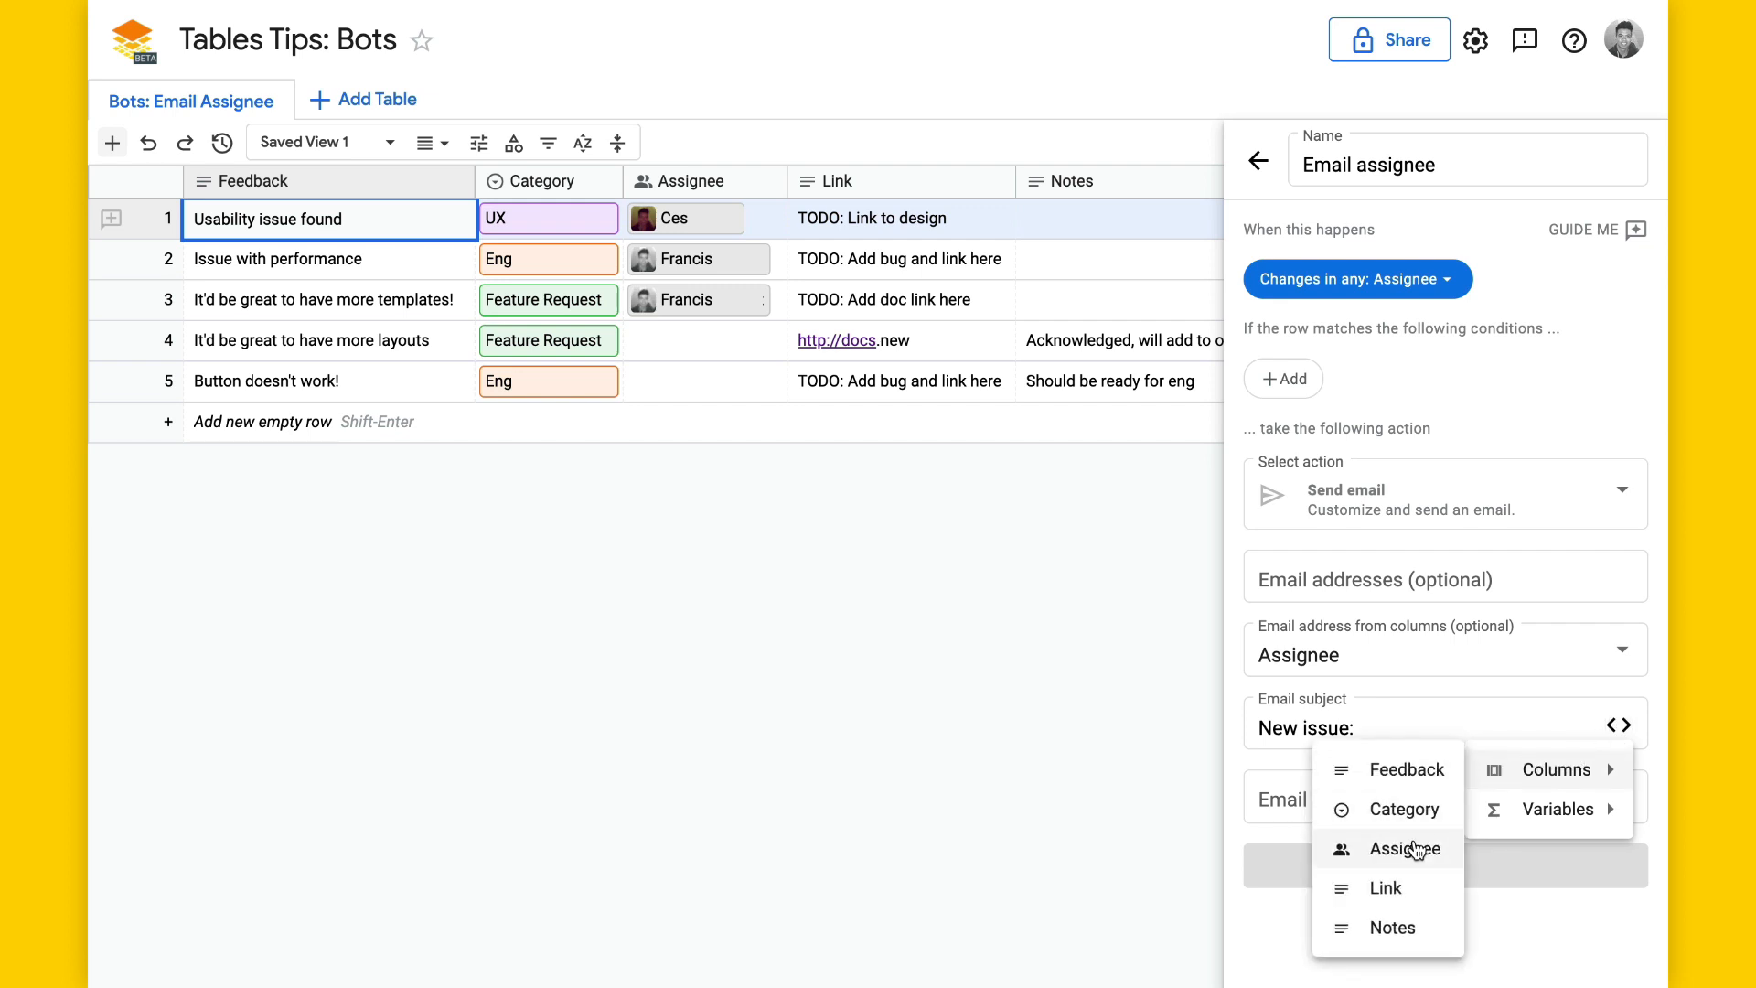
click(1399, 770)
Write the email body "There's a new issue {{Feedback}}", "Next step {{Link}}", "===" and [[record_url]] on separate lines, and save the bot.
click(1344, 798)
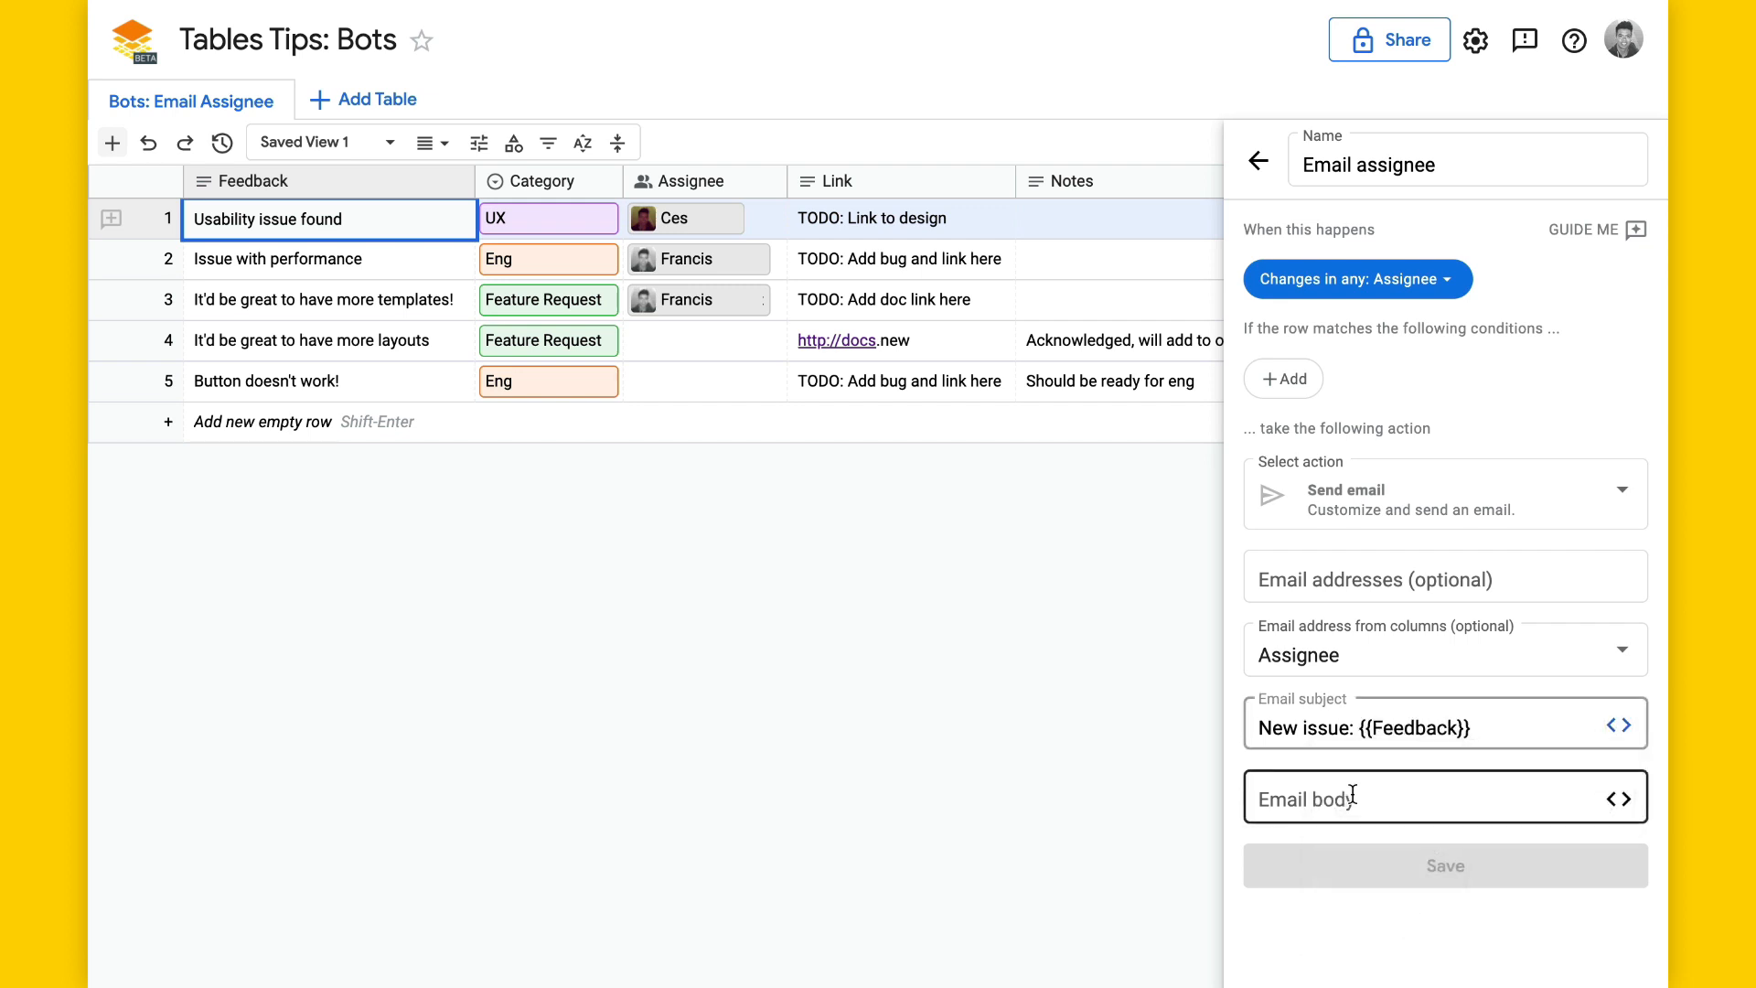
text(There's a new issue {{Feedback}}  Next step {{Link}}  ===  [[record_url]])
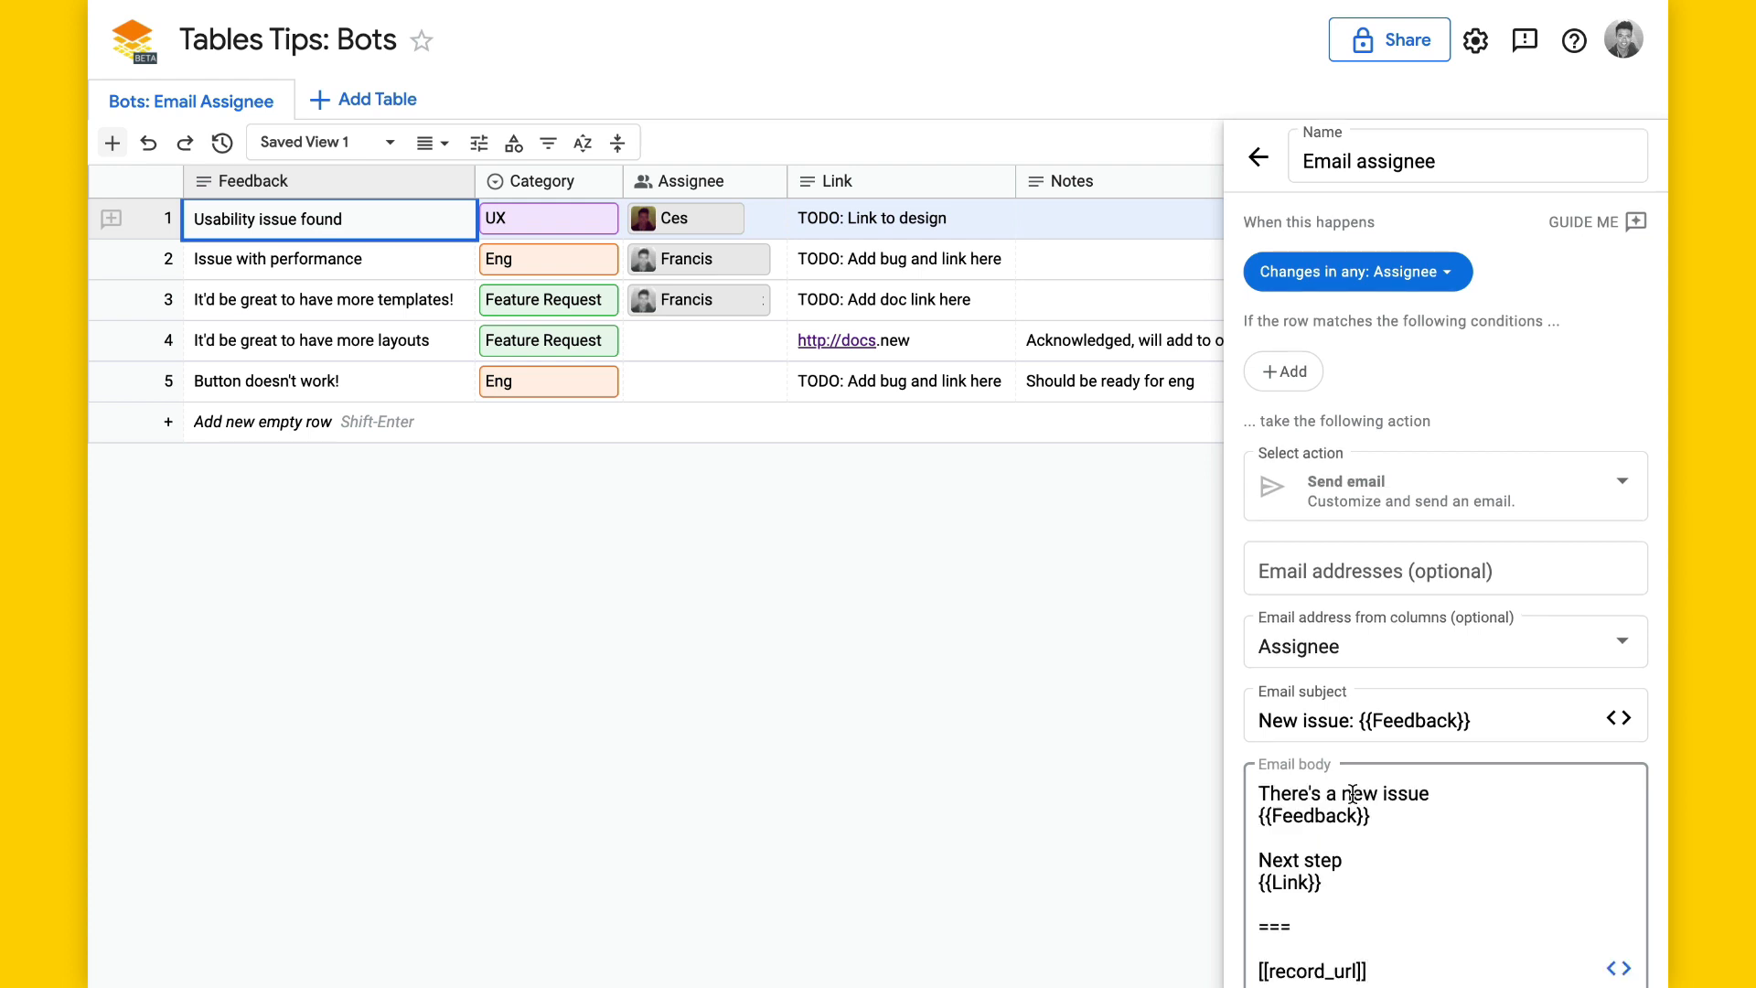
scroll(1353, 794, down, 2)
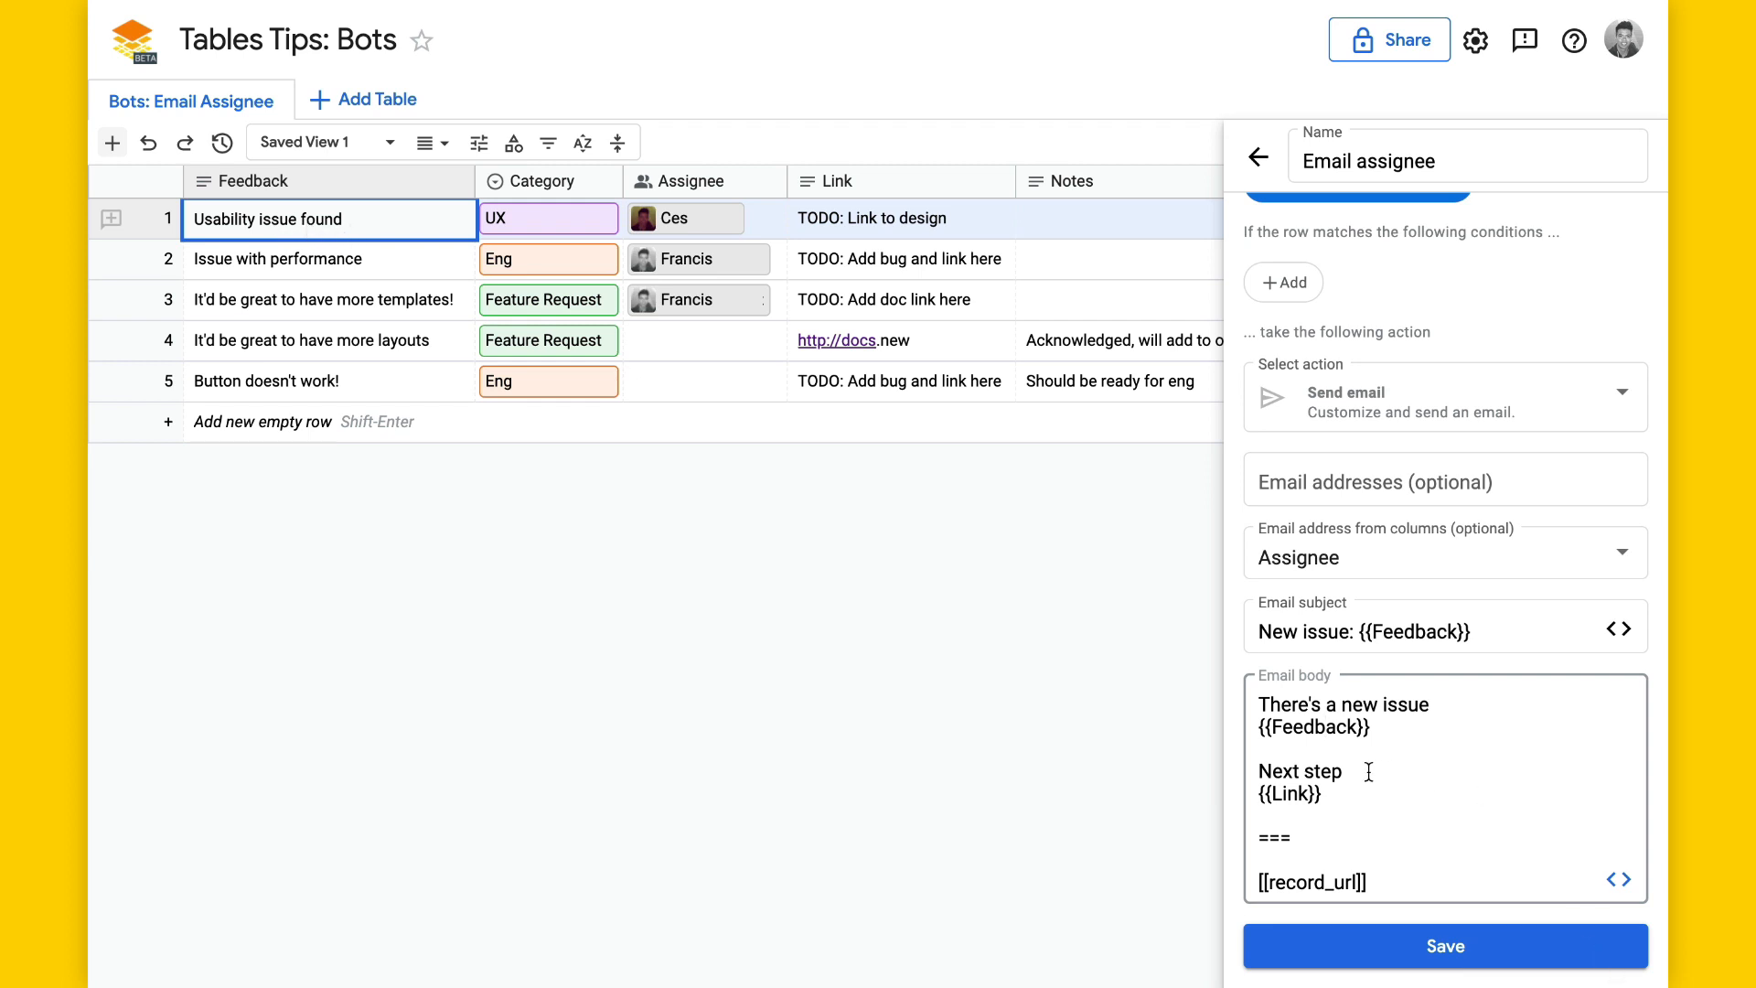
click(1617, 881)
mouse_move(1606, 834)
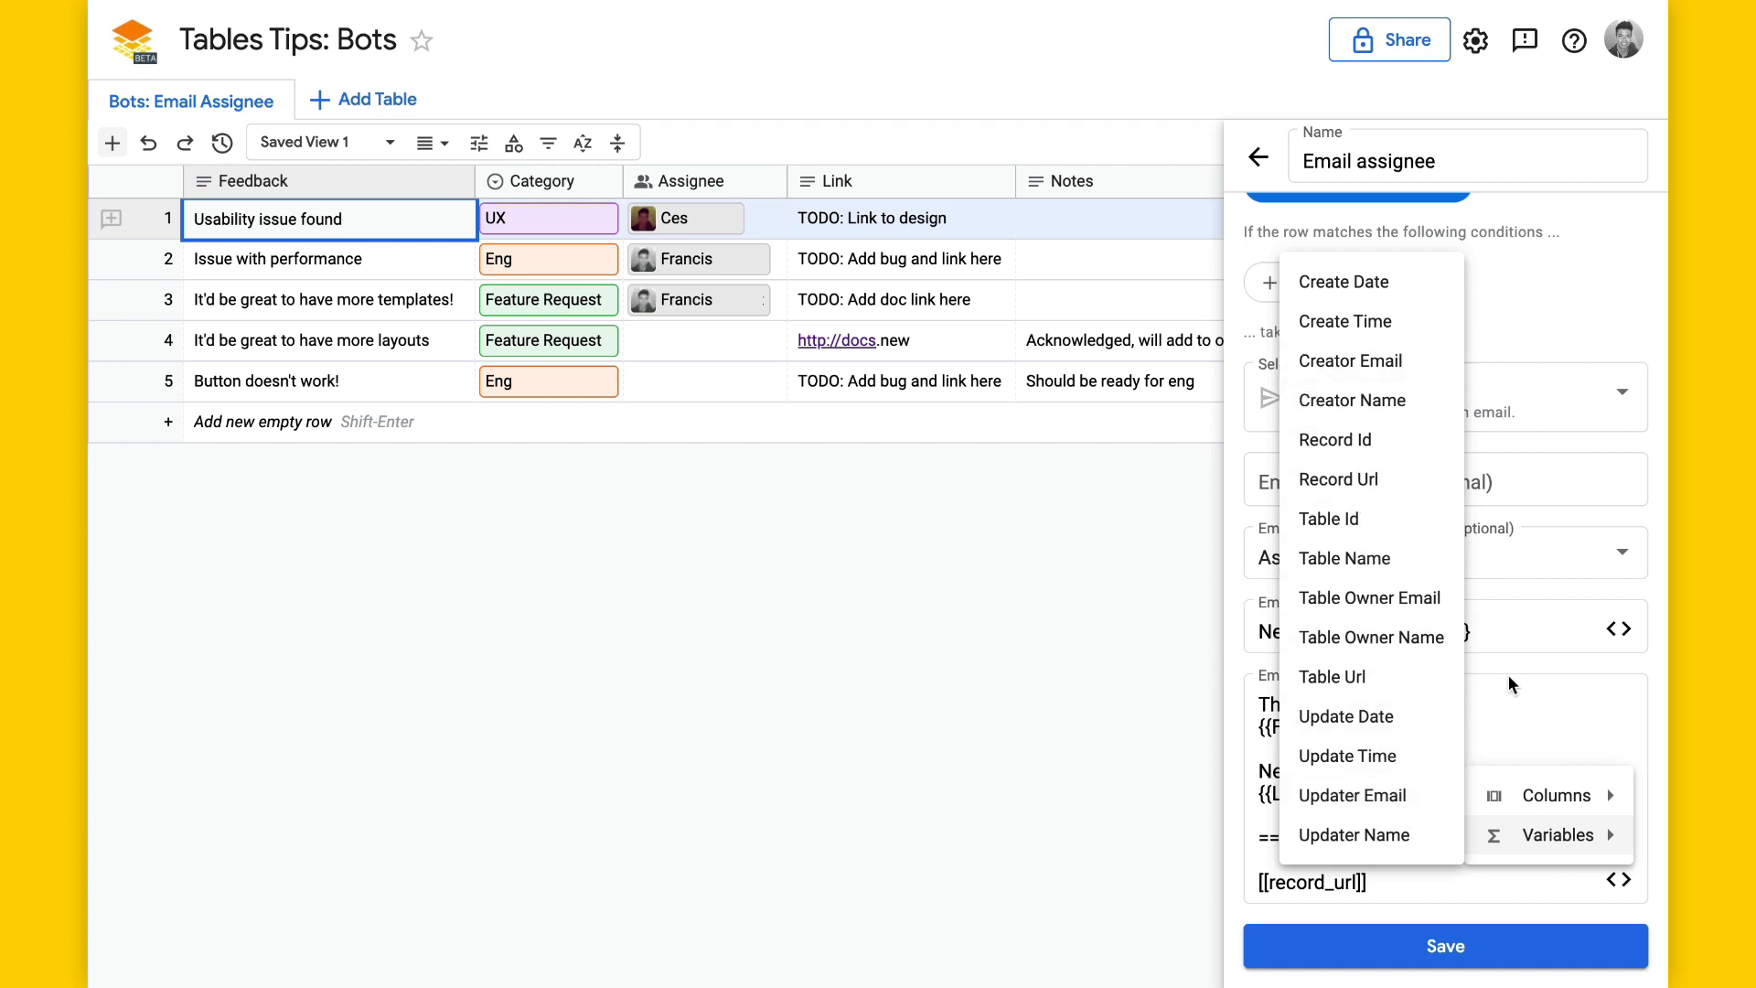
click(1486, 695)
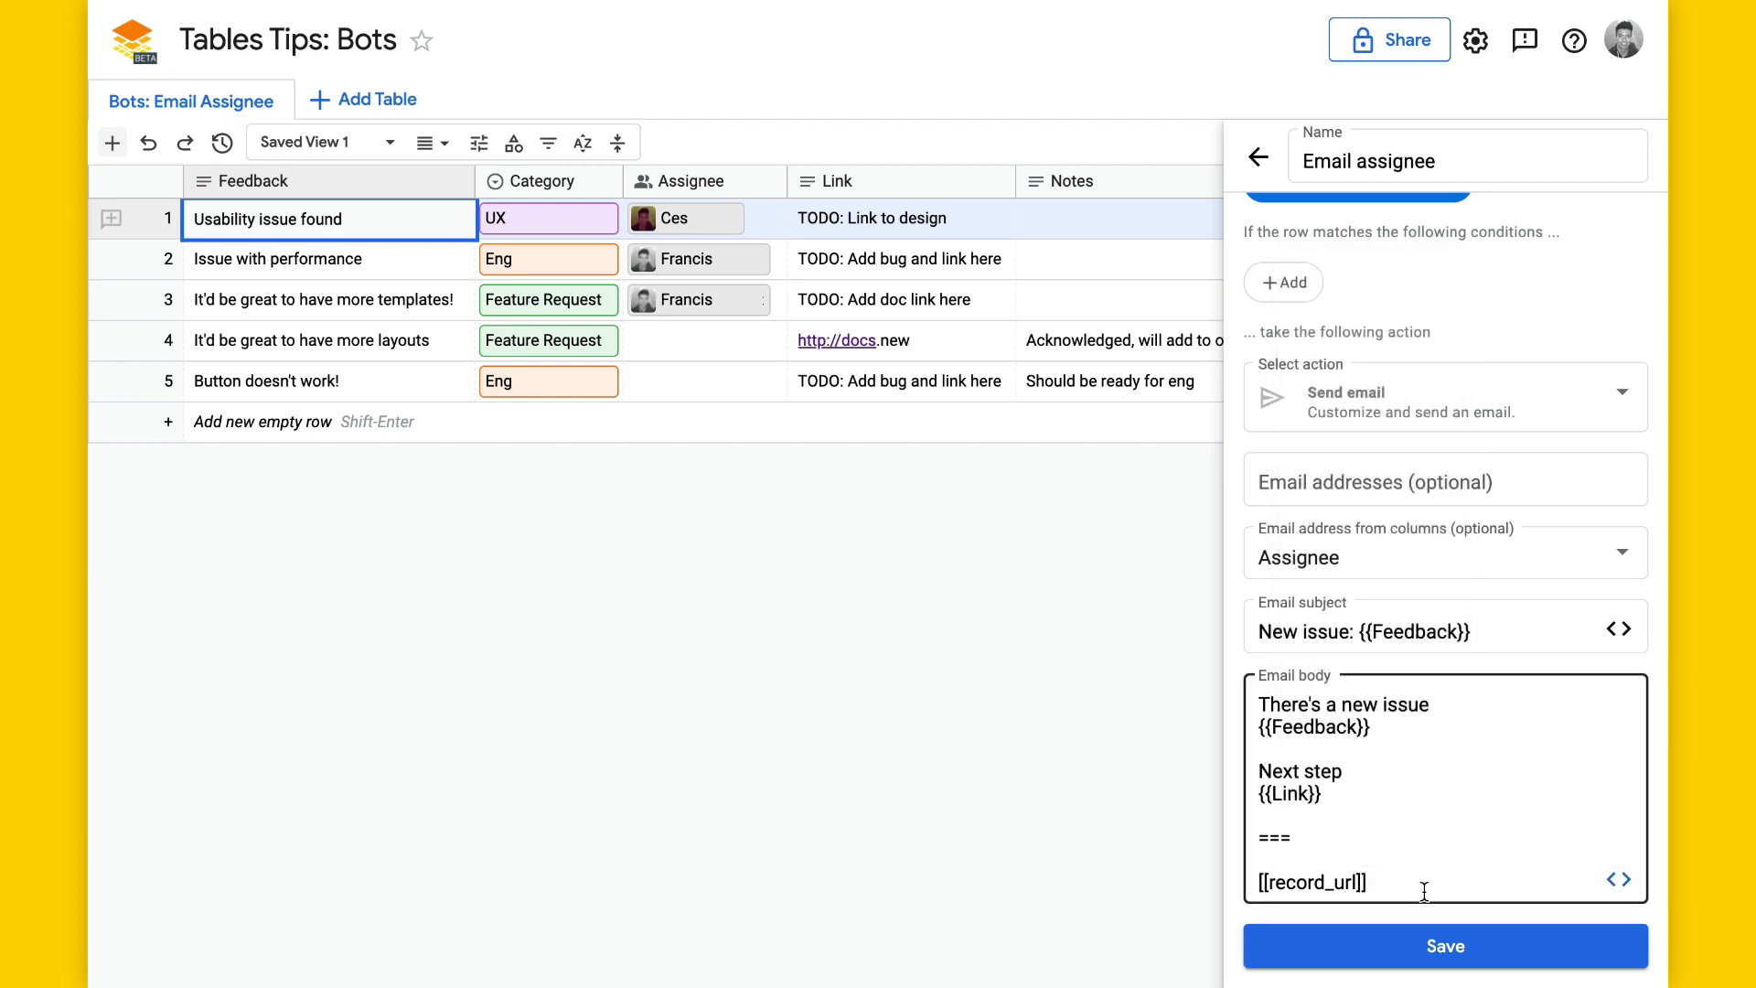
click(1420, 939)
click(1372, 944)
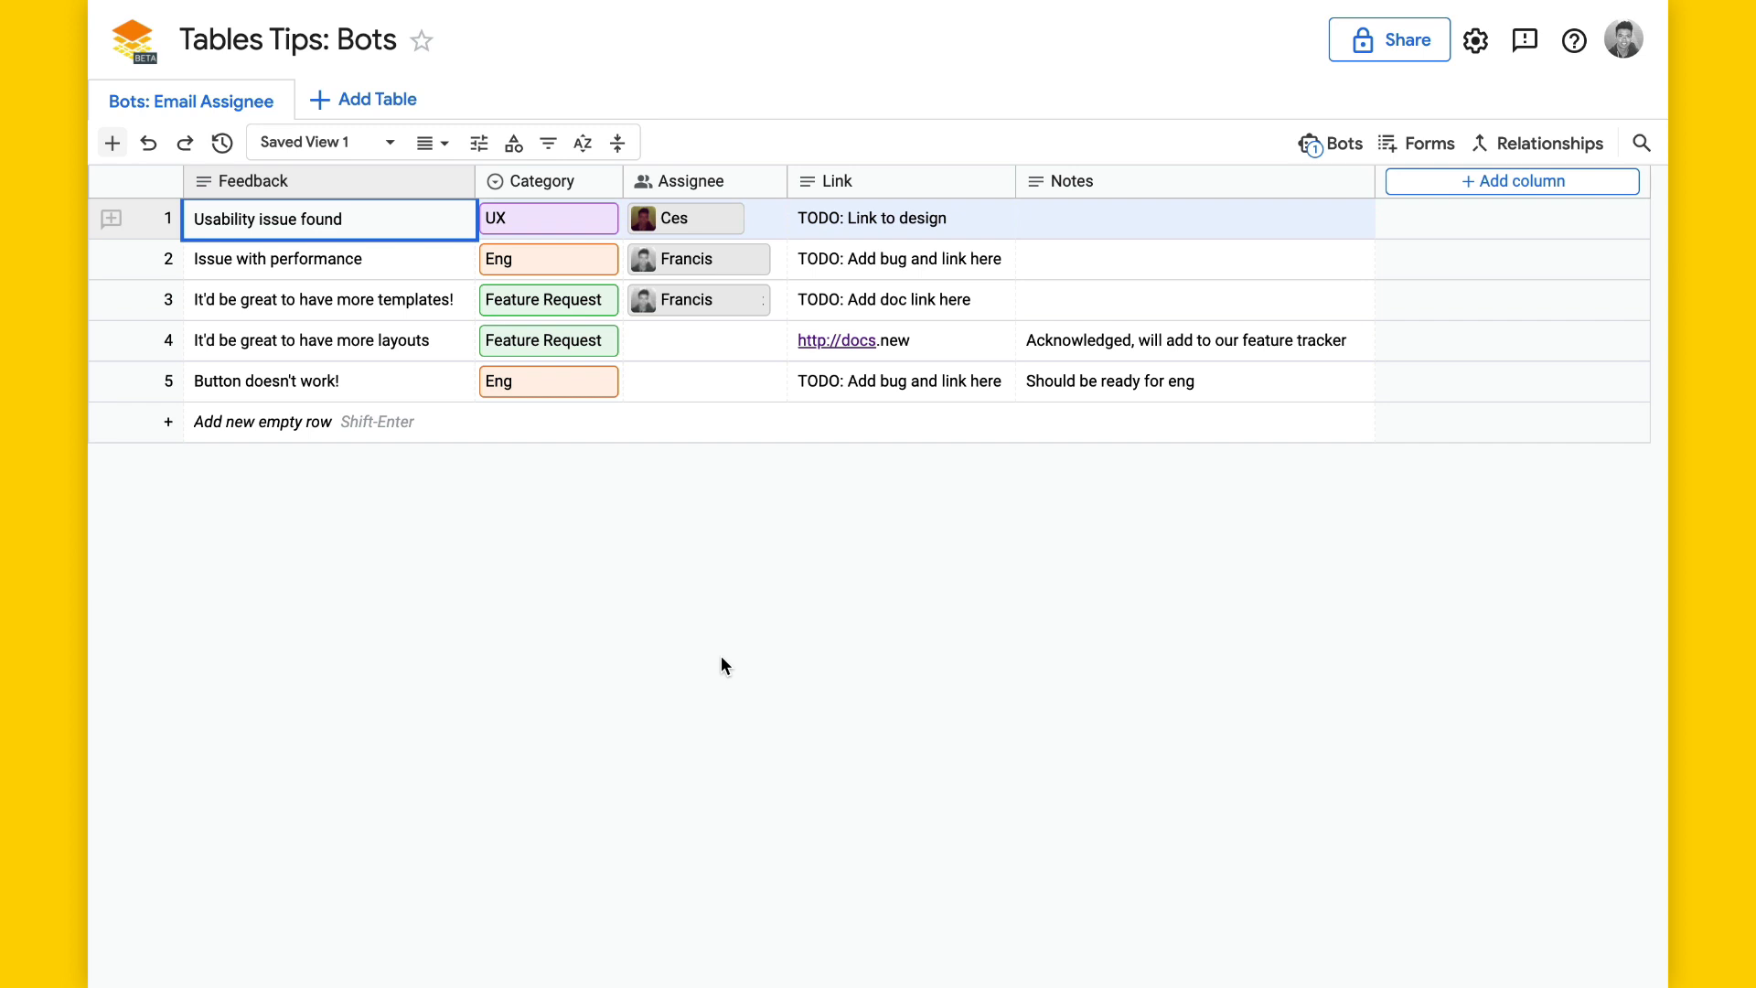
Assign the feedback row "It'd be great to have more layouts" to a suggested person.
click(706, 338)
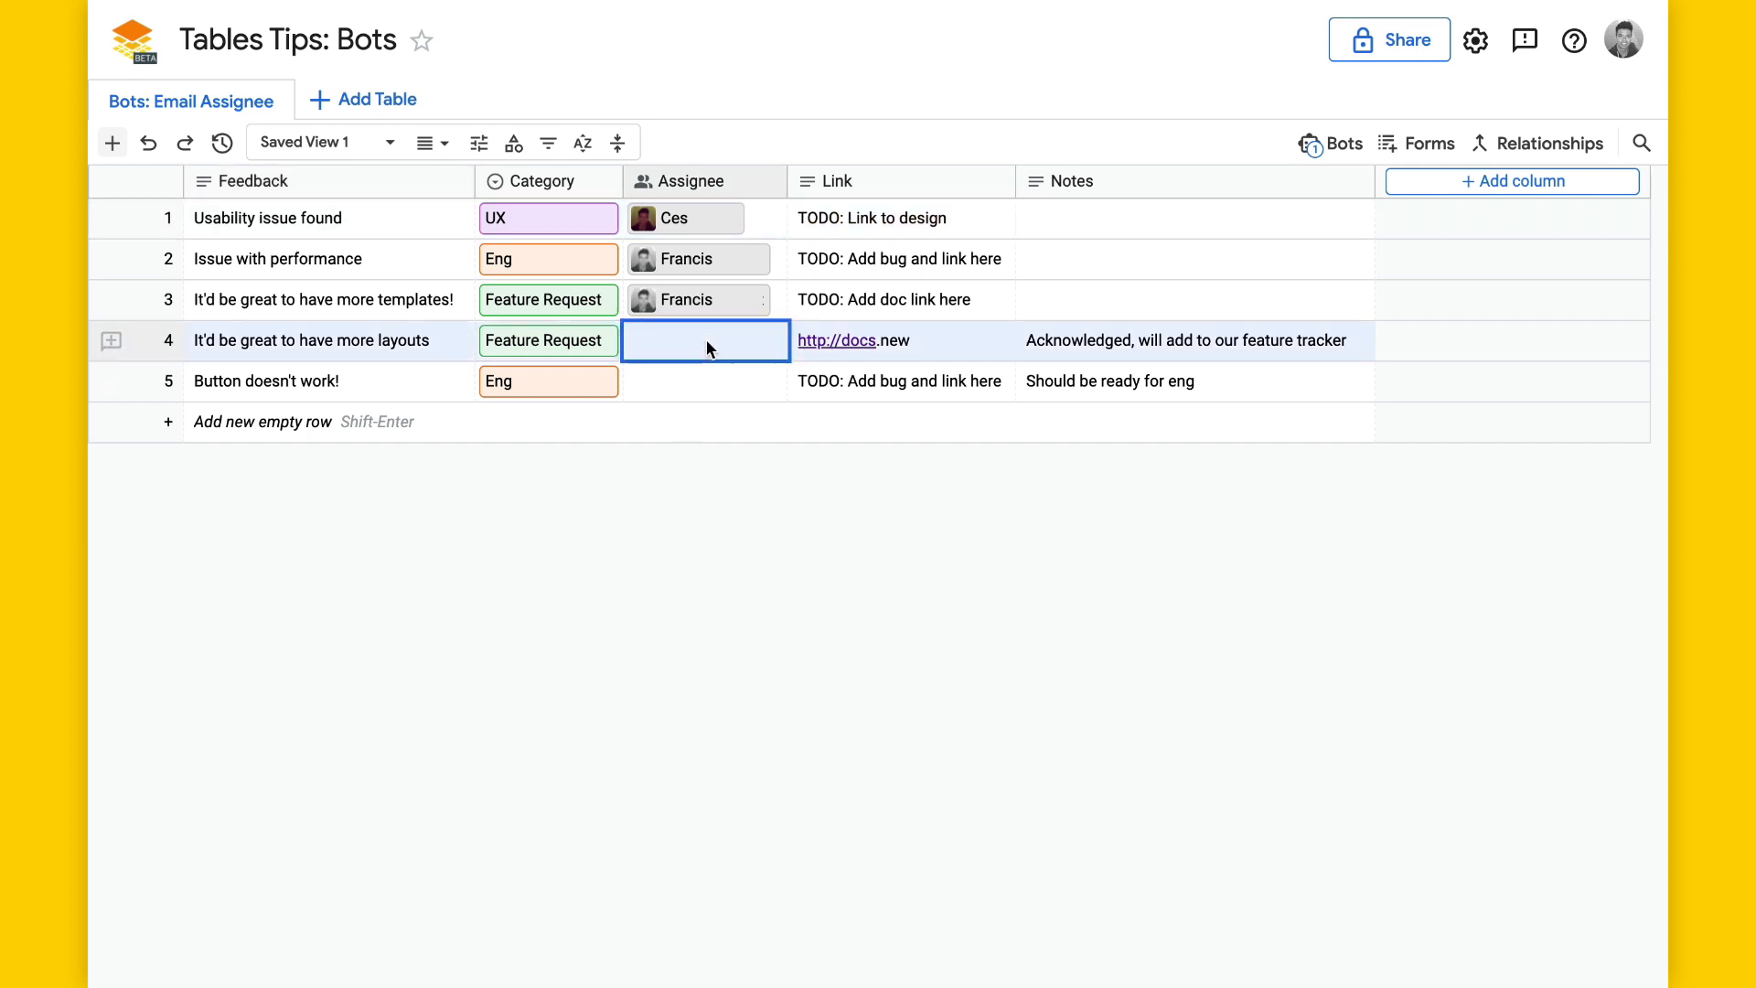
click(726, 340)
click(700, 375)
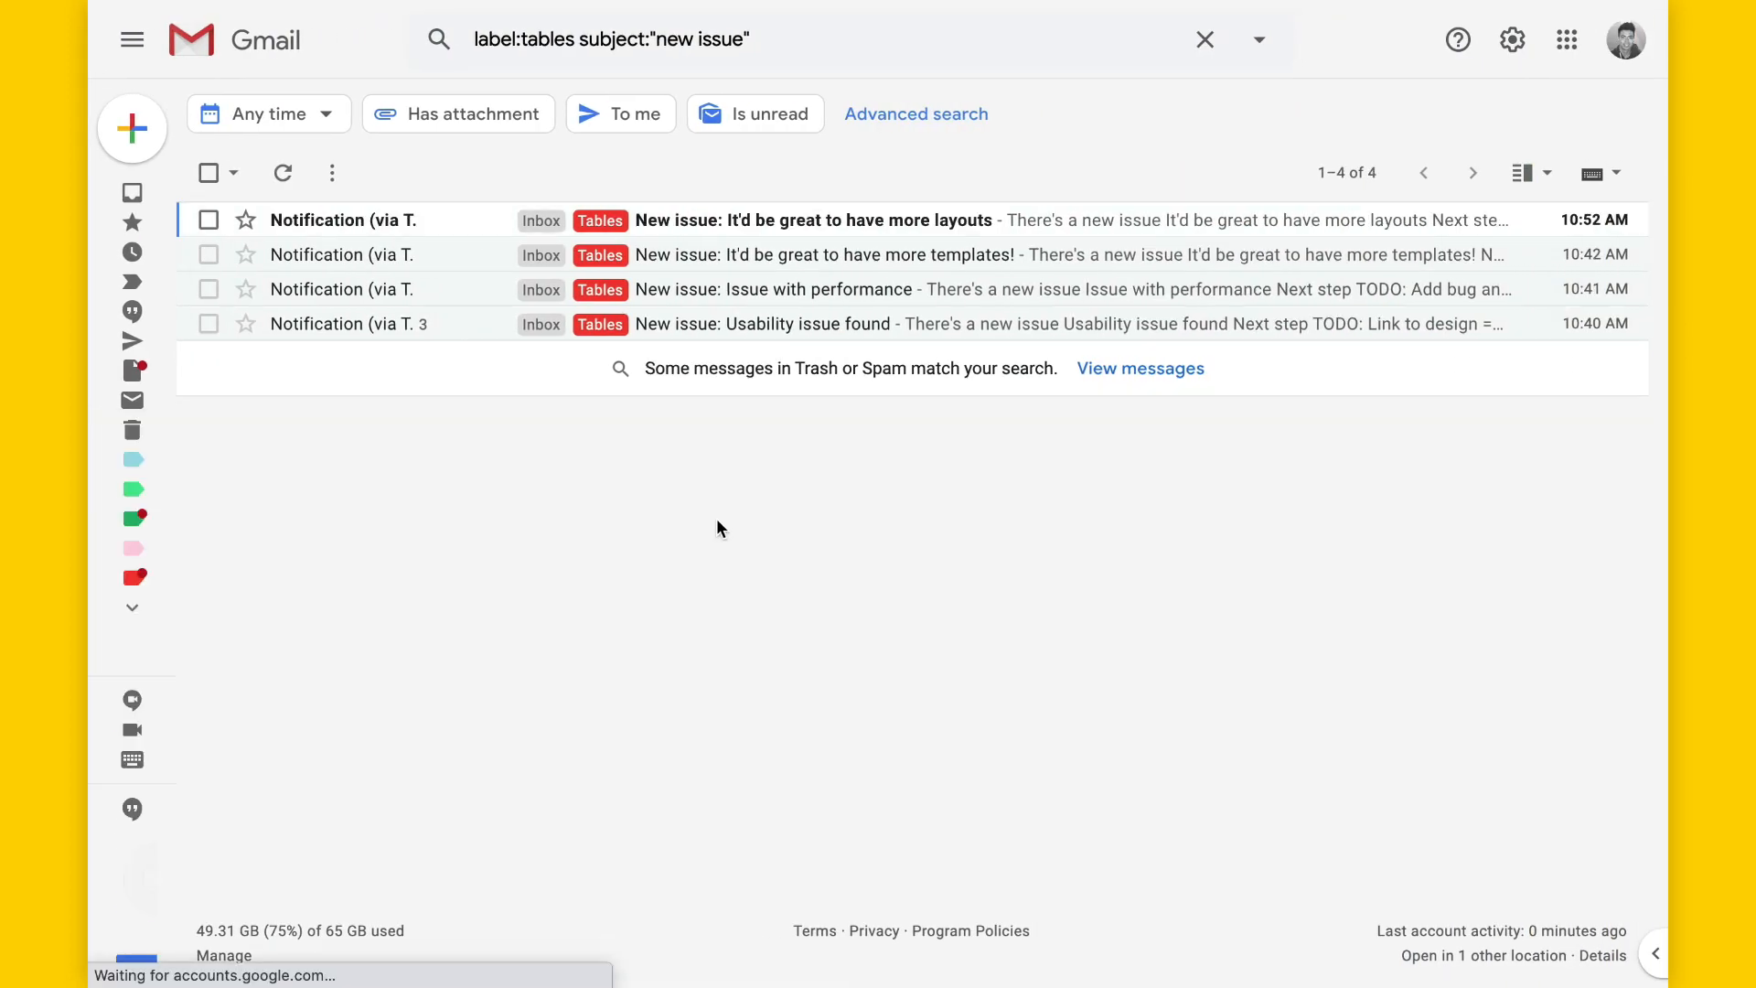
Review the Gmail notification for "It'd be great to have more layouts" and open its linked table row.
click(785, 236)
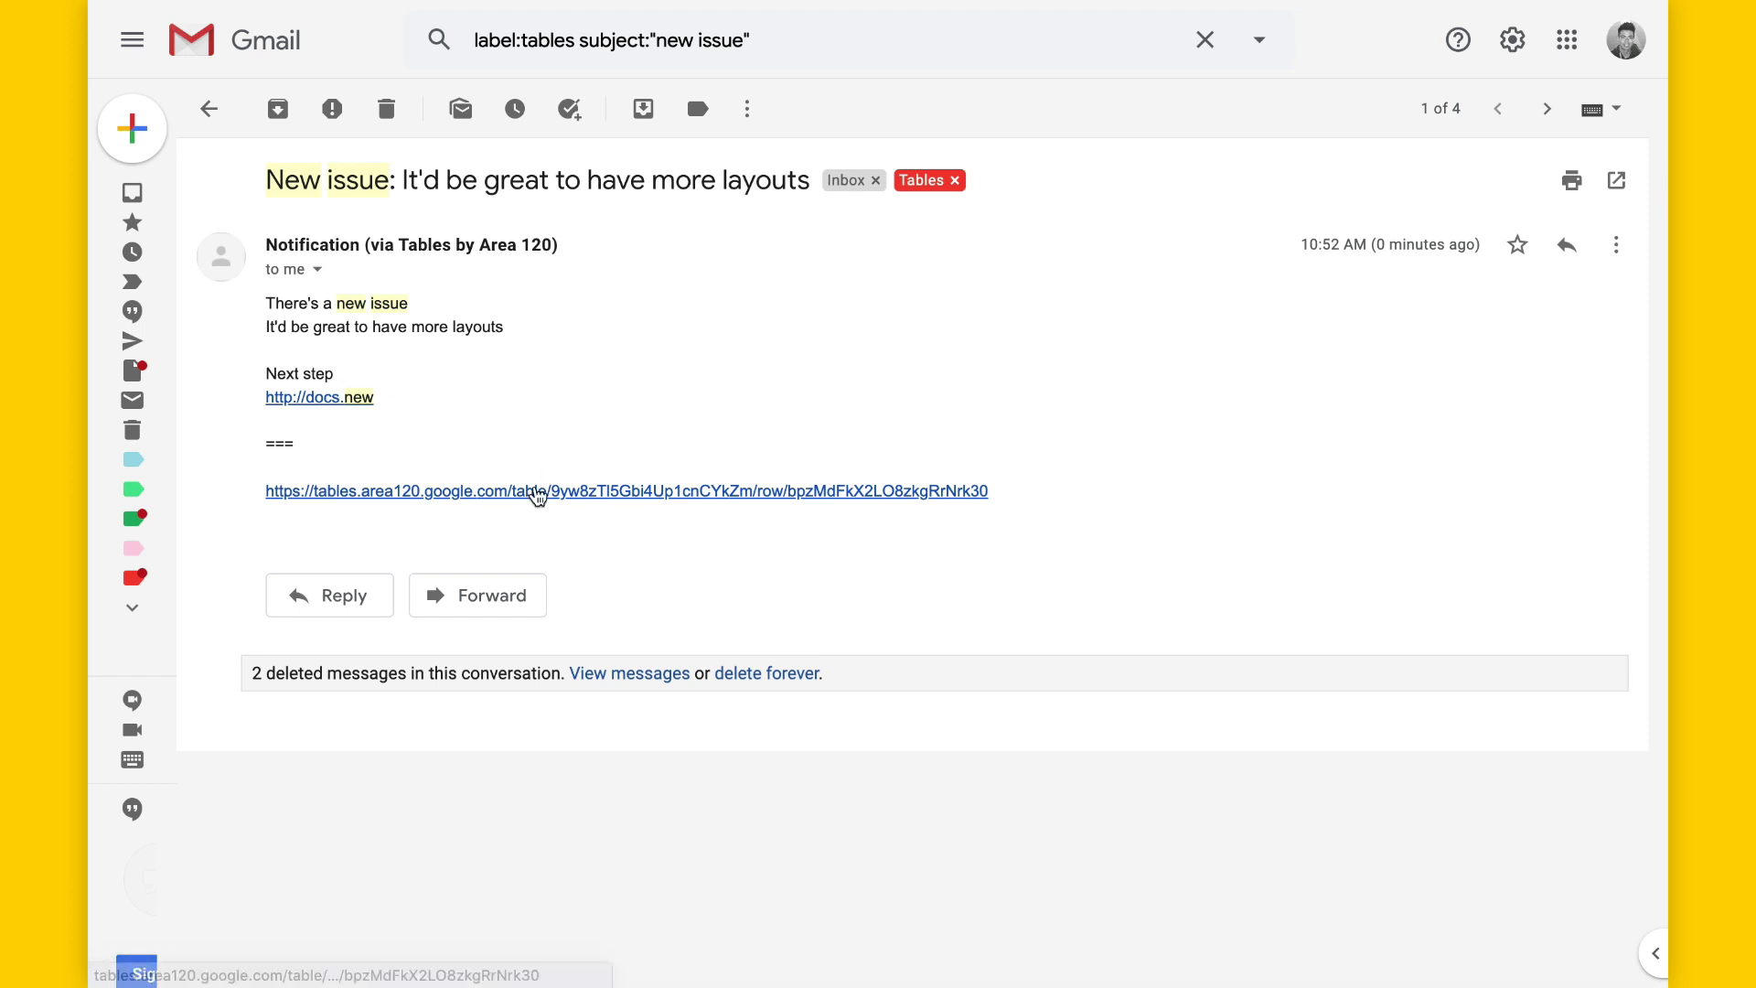
click(538, 496)
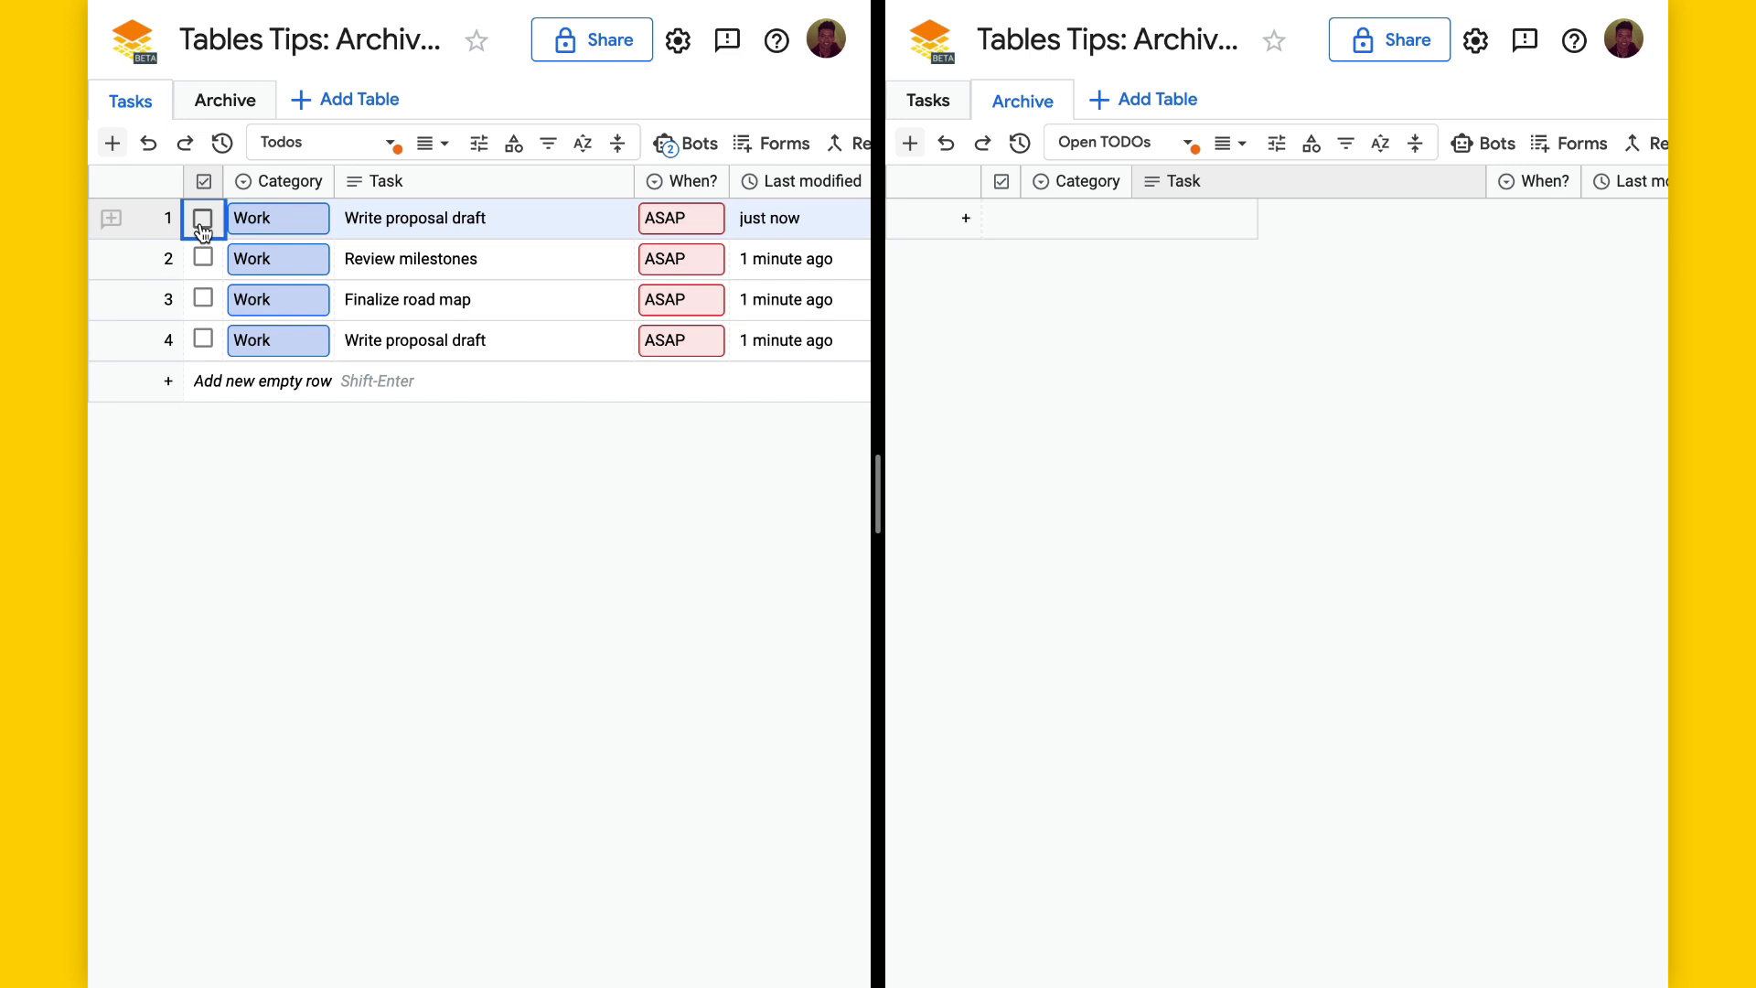
Mark tasks in the Tasks table as done from the first row on, including "Write proposal draft", "Review milestones" and "Finalize road map".
click(203, 222)
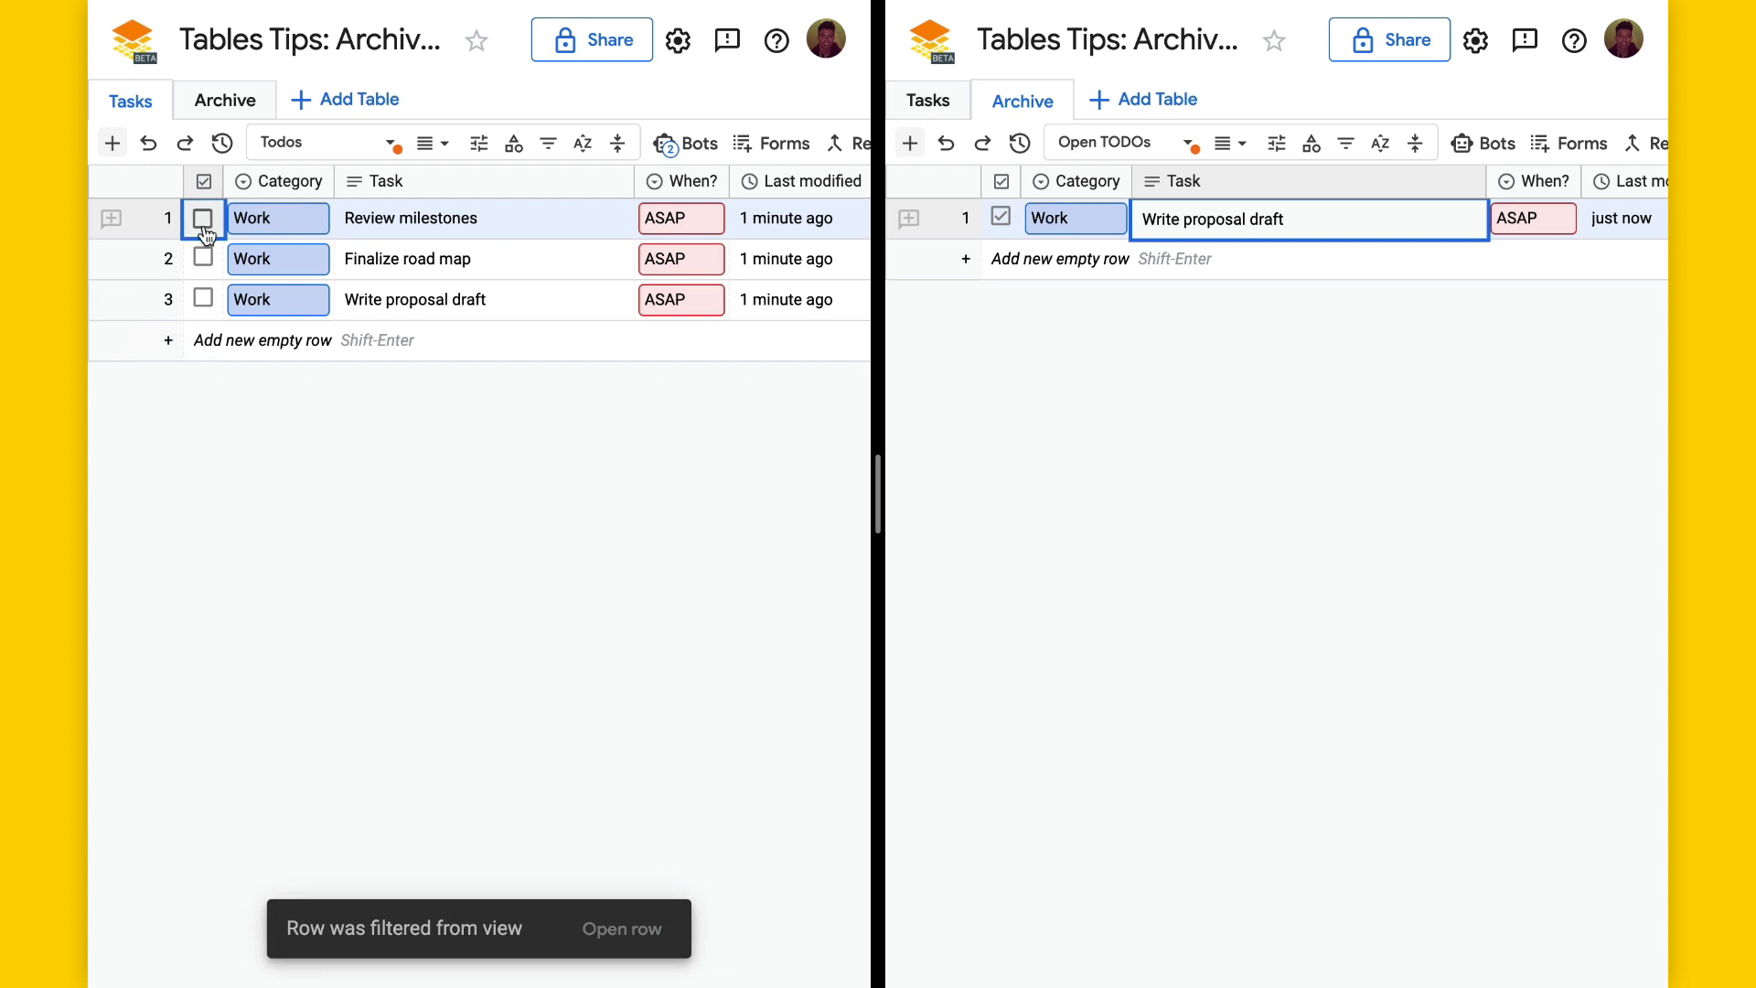
click(204, 227)
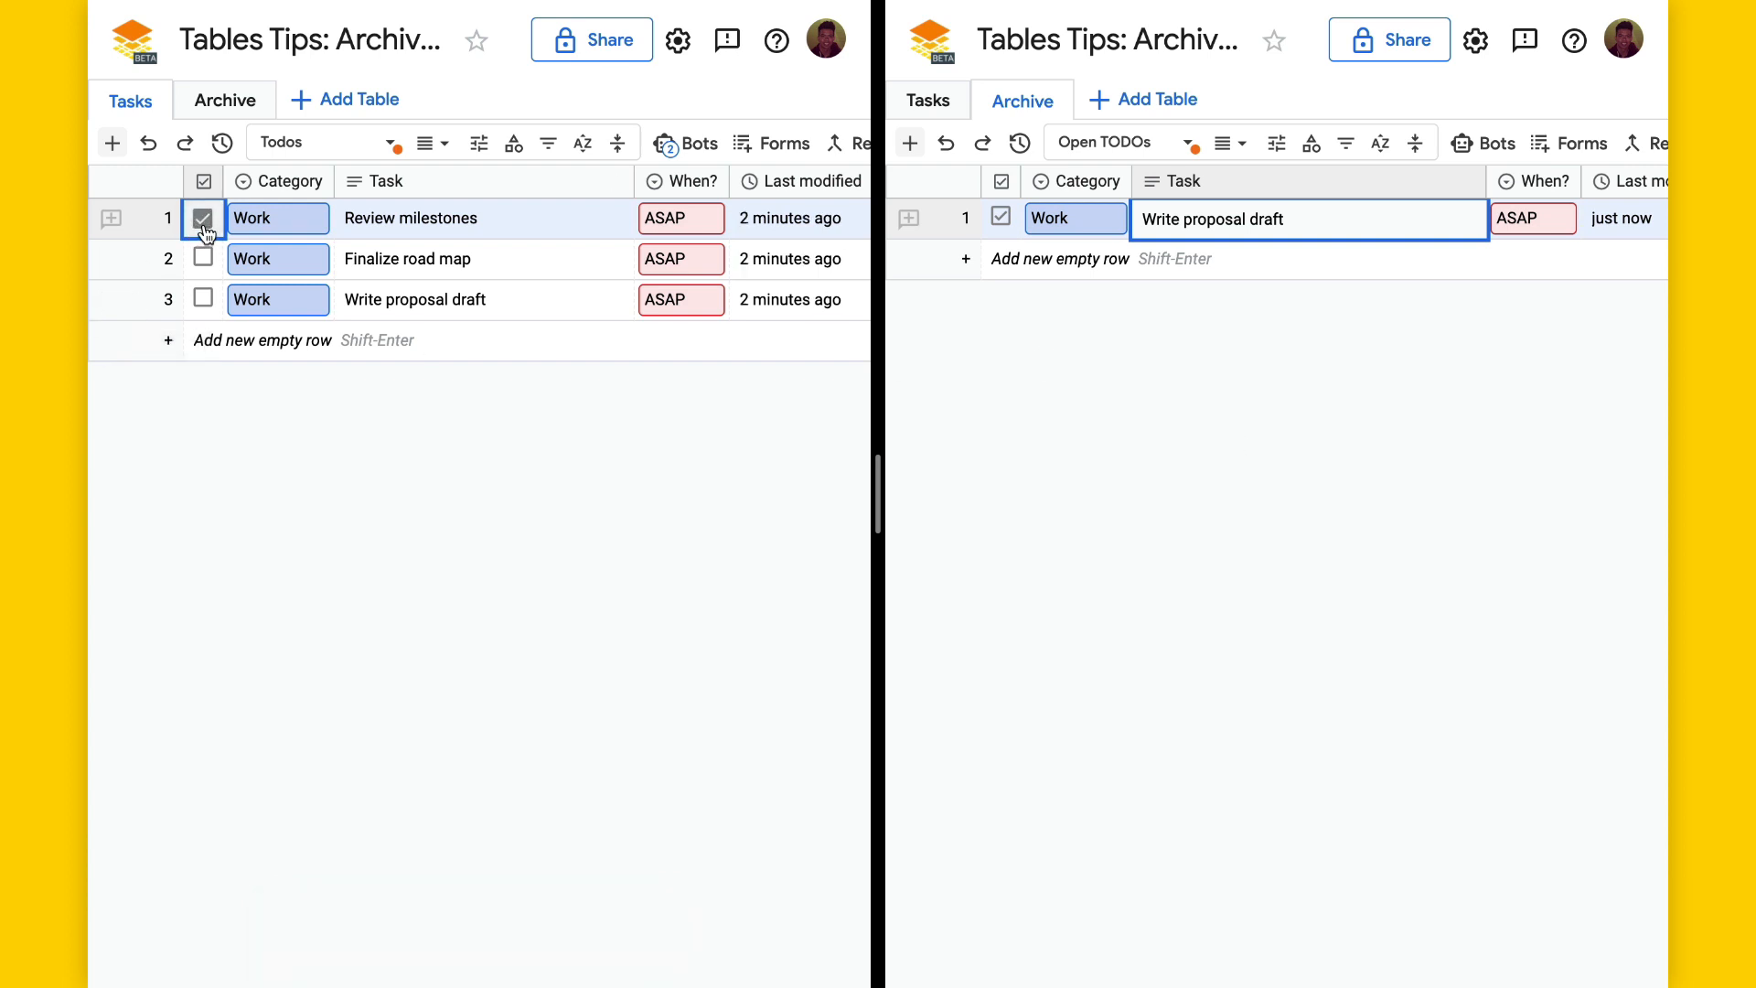
click(204, 227)
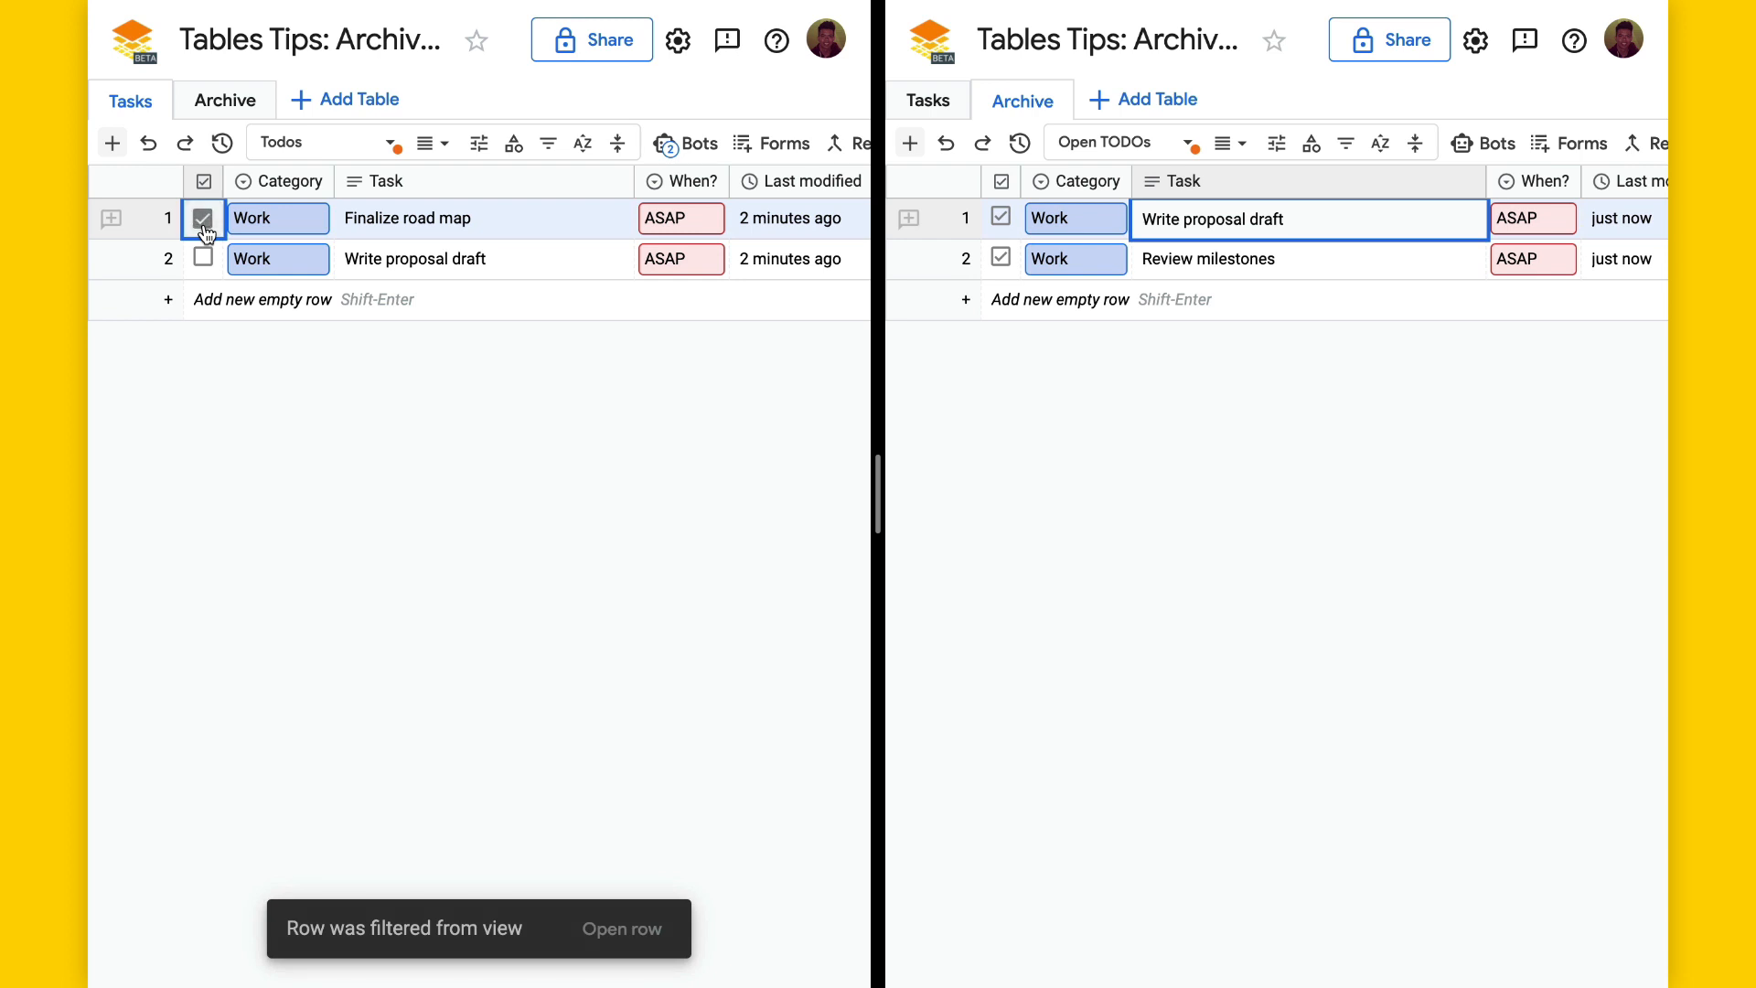
click(204, 227)
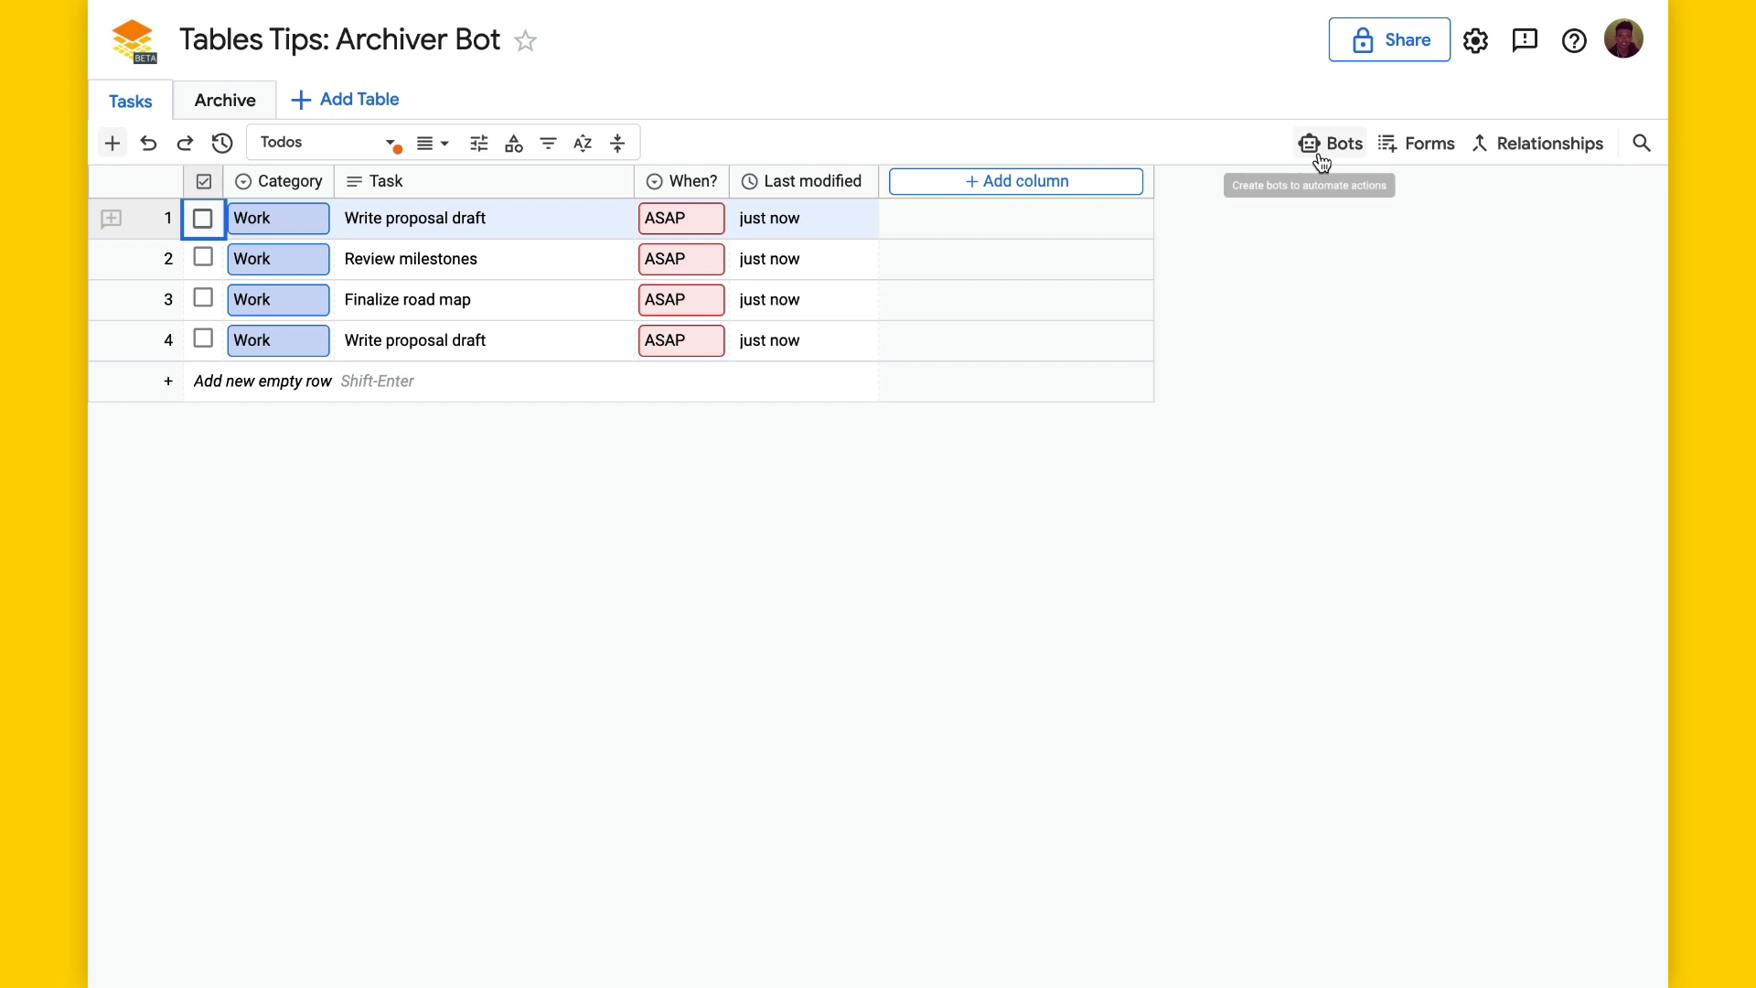
Create a new bot for the Tasks table and name it "Archiver".
click(1328, 143)
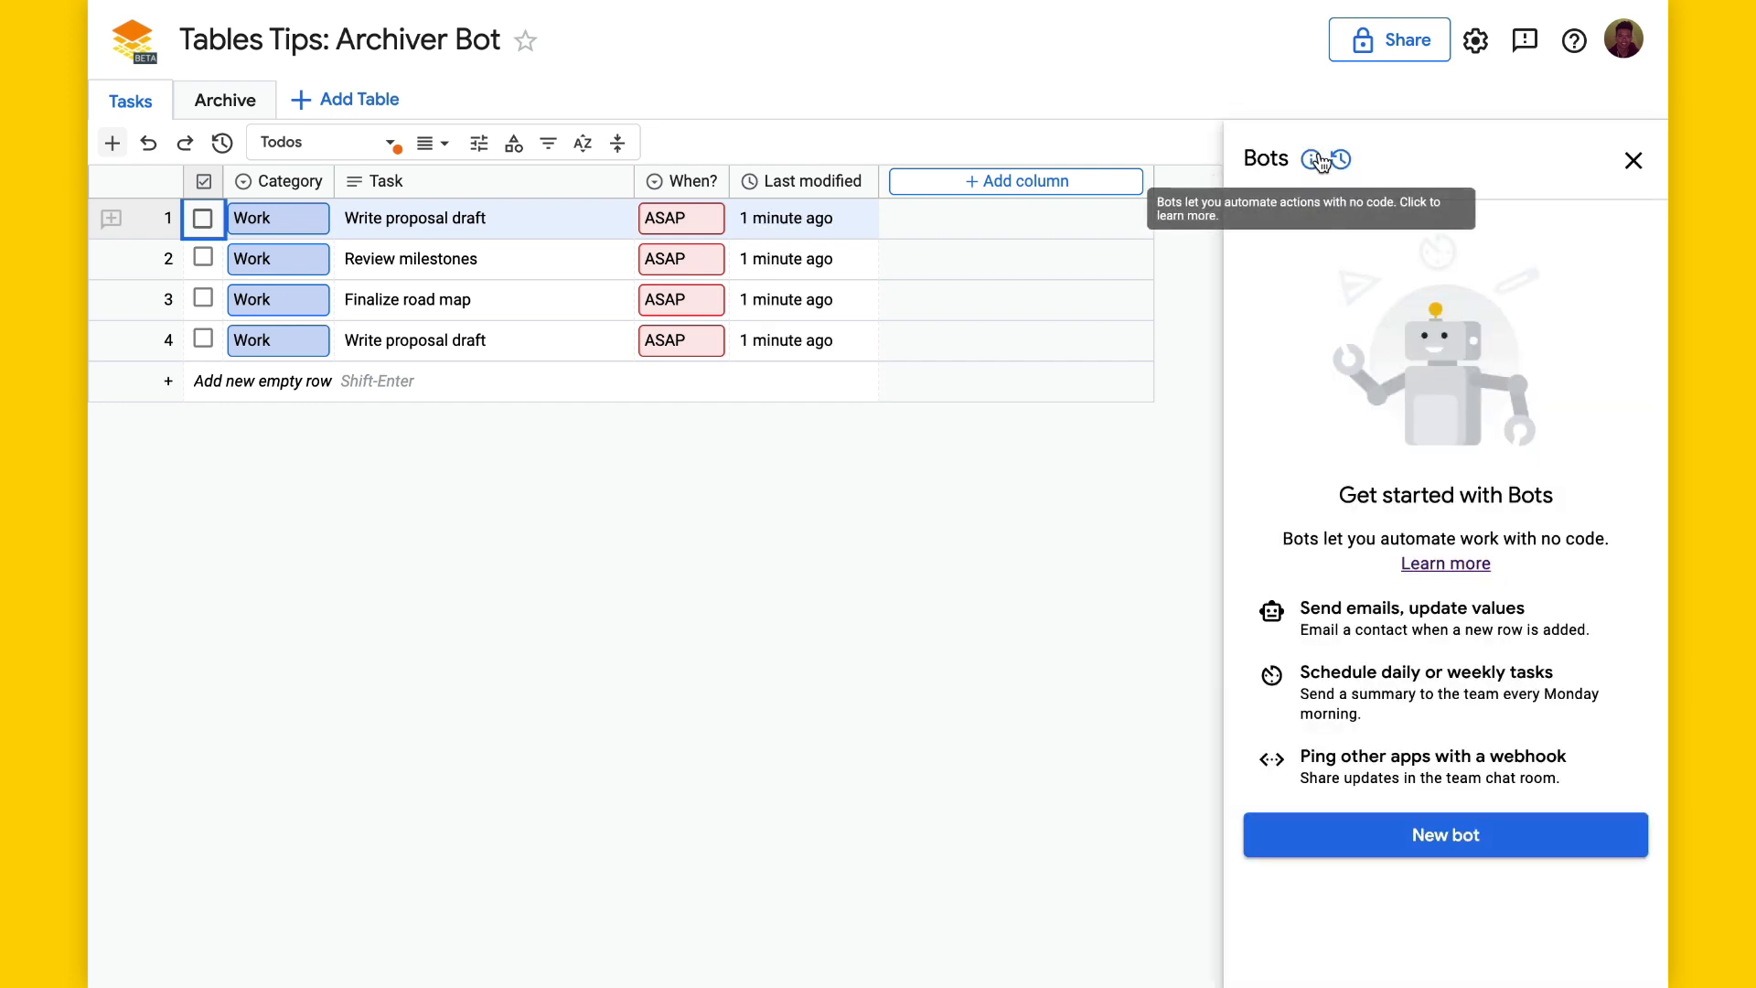
click(1381, 847)
text(ARchi)
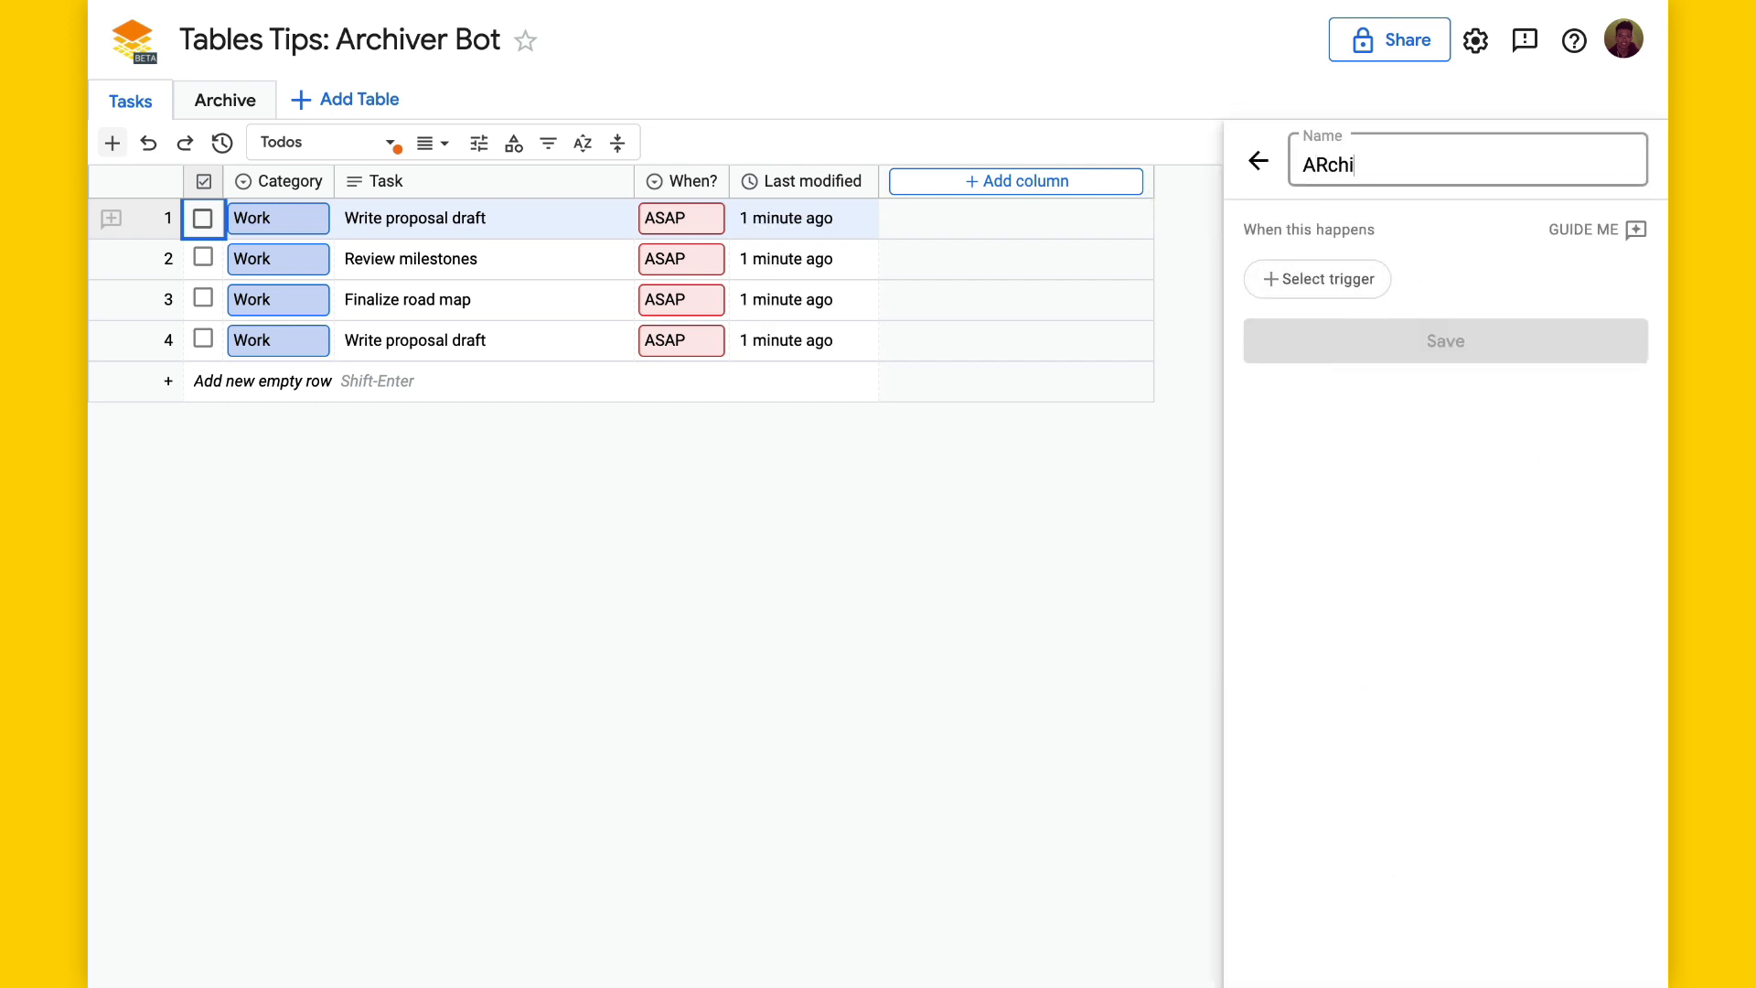
key(BackSpace)
key(BackSpace)
key(BackSpace)
key(BackSpace)
text(rchiver)
Set the Archiver bot to trigger on changes in the Done? column.
click(1335, 291)
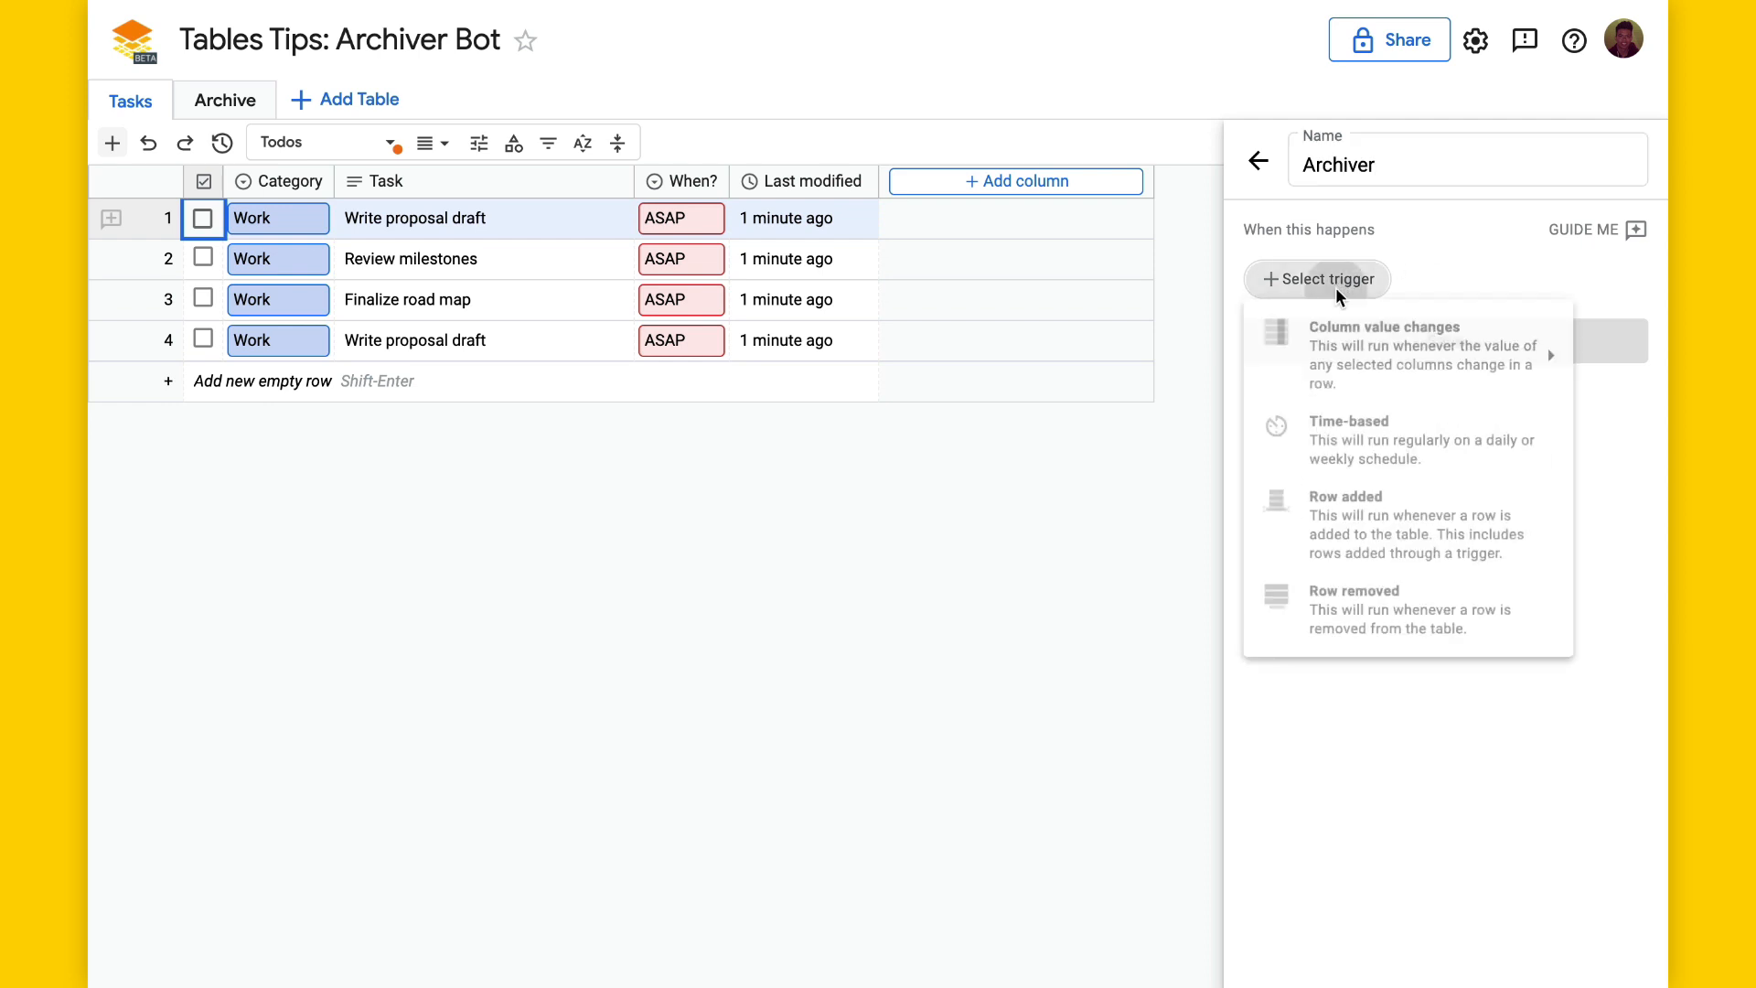
mouse_move(1271, 348)
click(1156, 338)
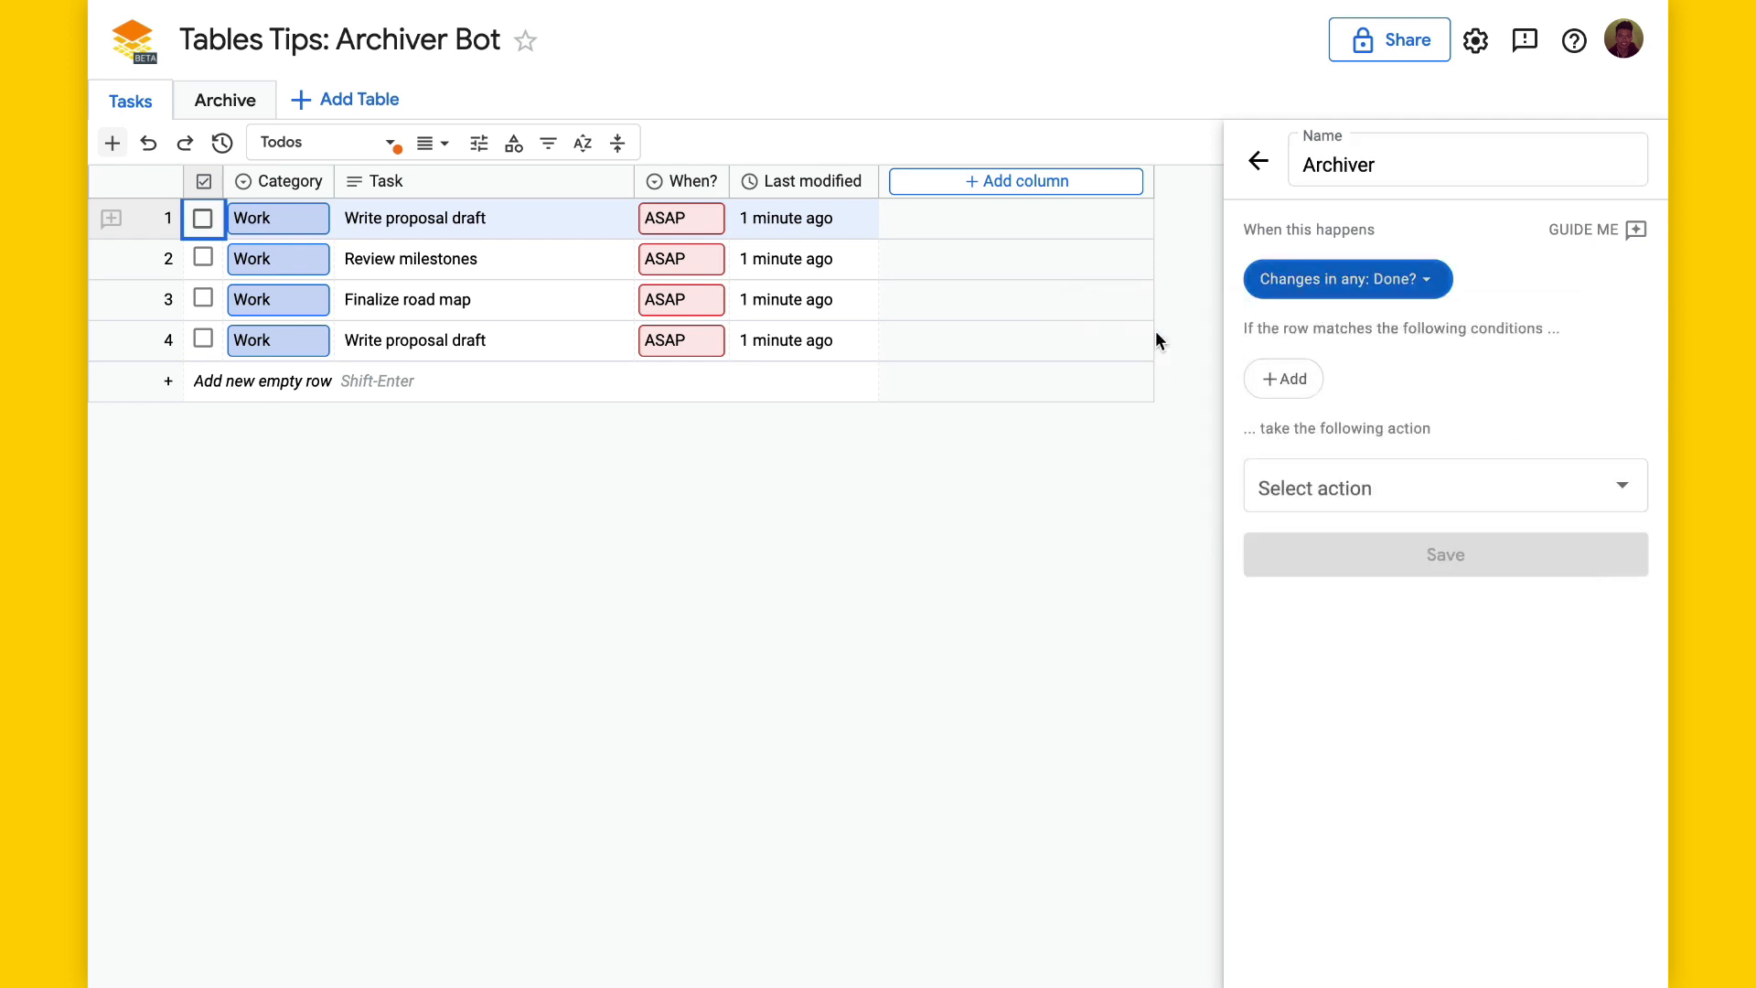
Add a condition so the bot only acts on rows where Done? is checked.
click(1295, 379)
click(1314, 451)
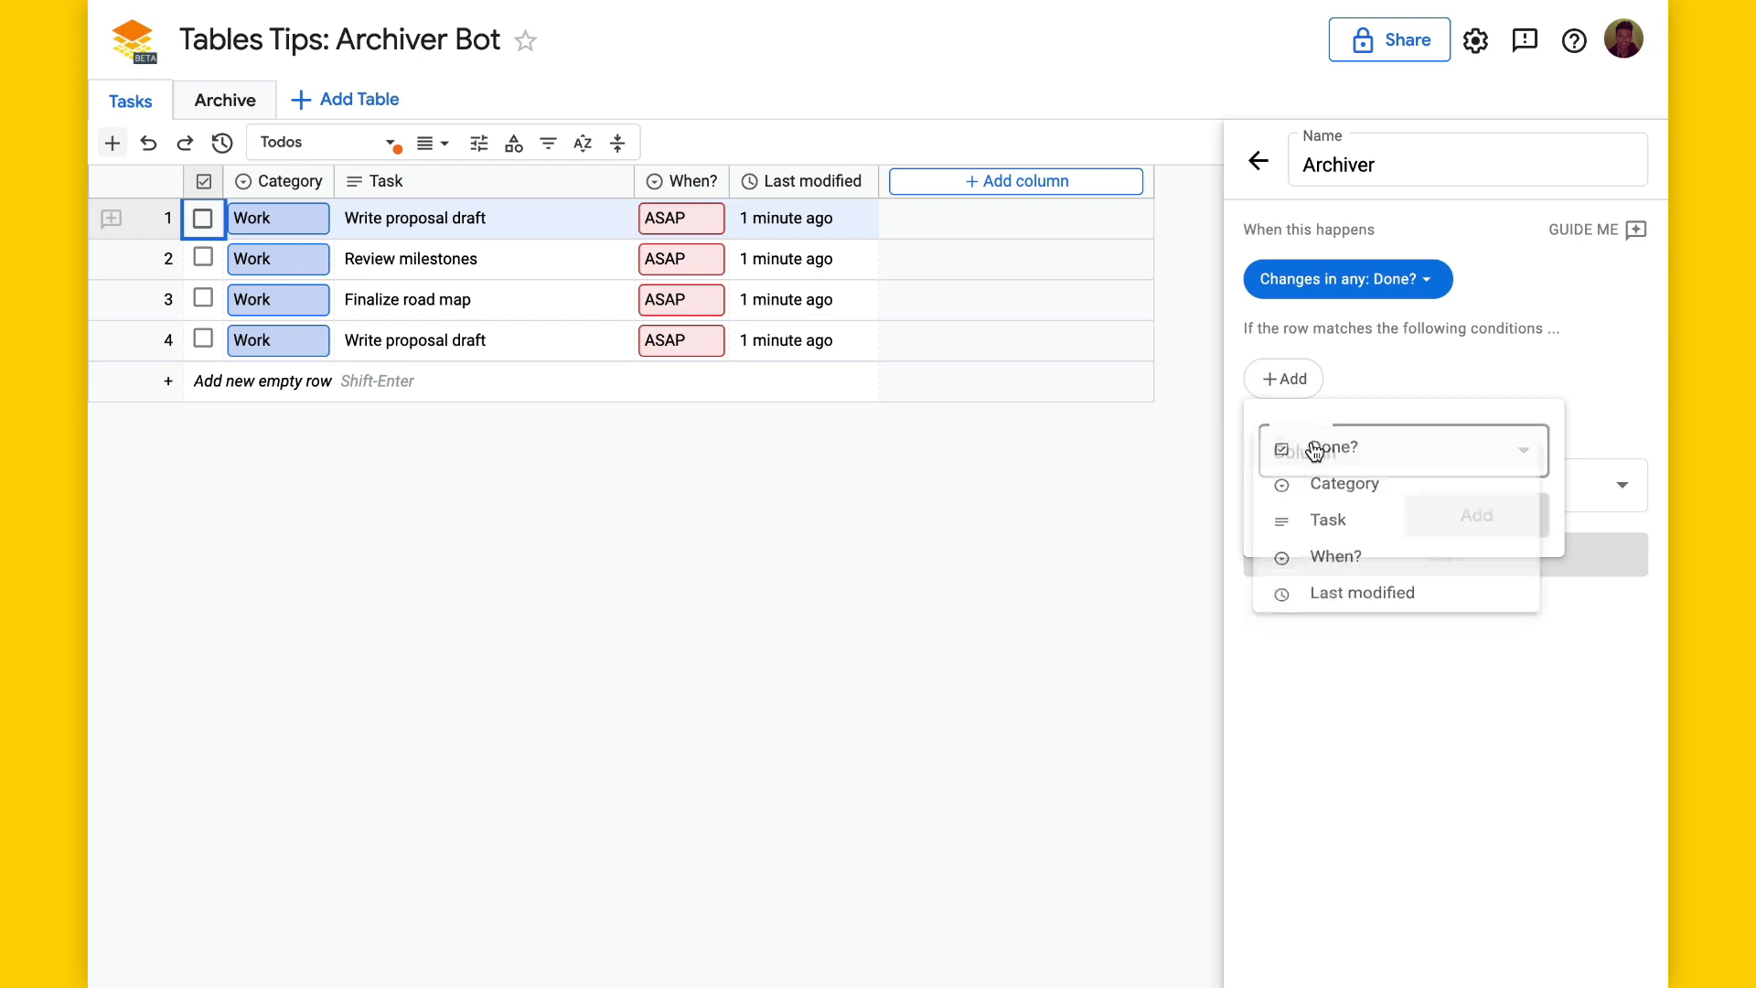
click(1357, 457)
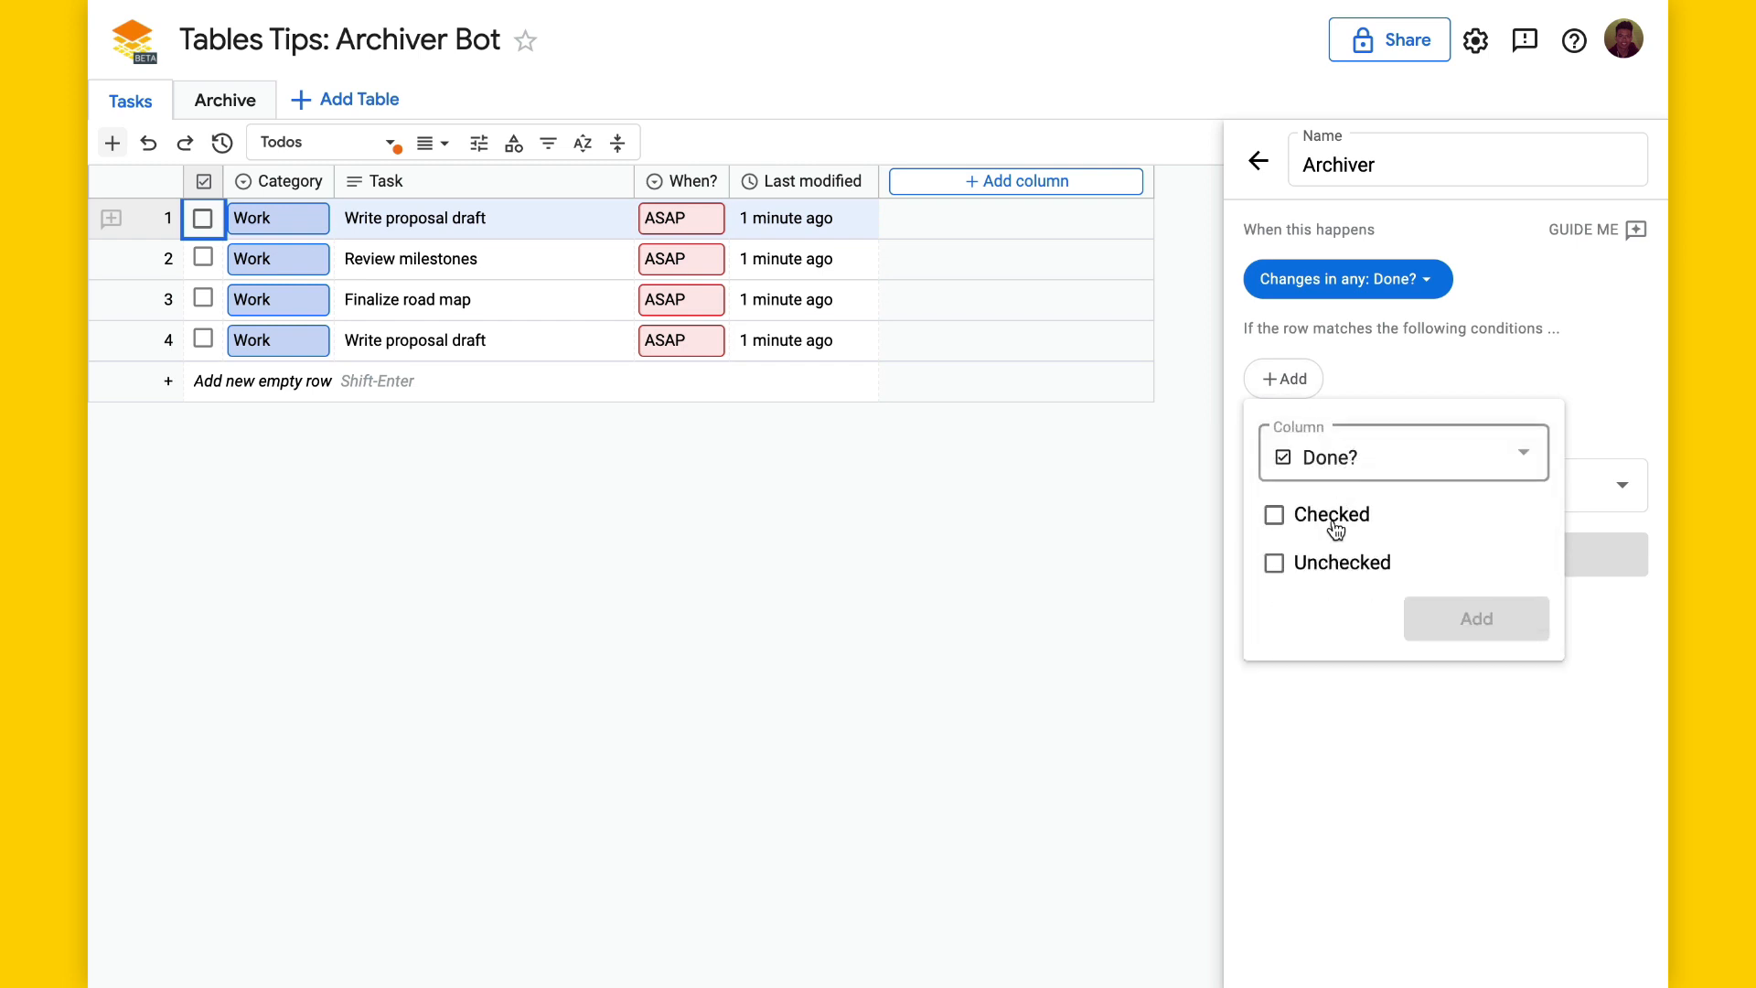
click(1333, 523)
click(1476, 618)
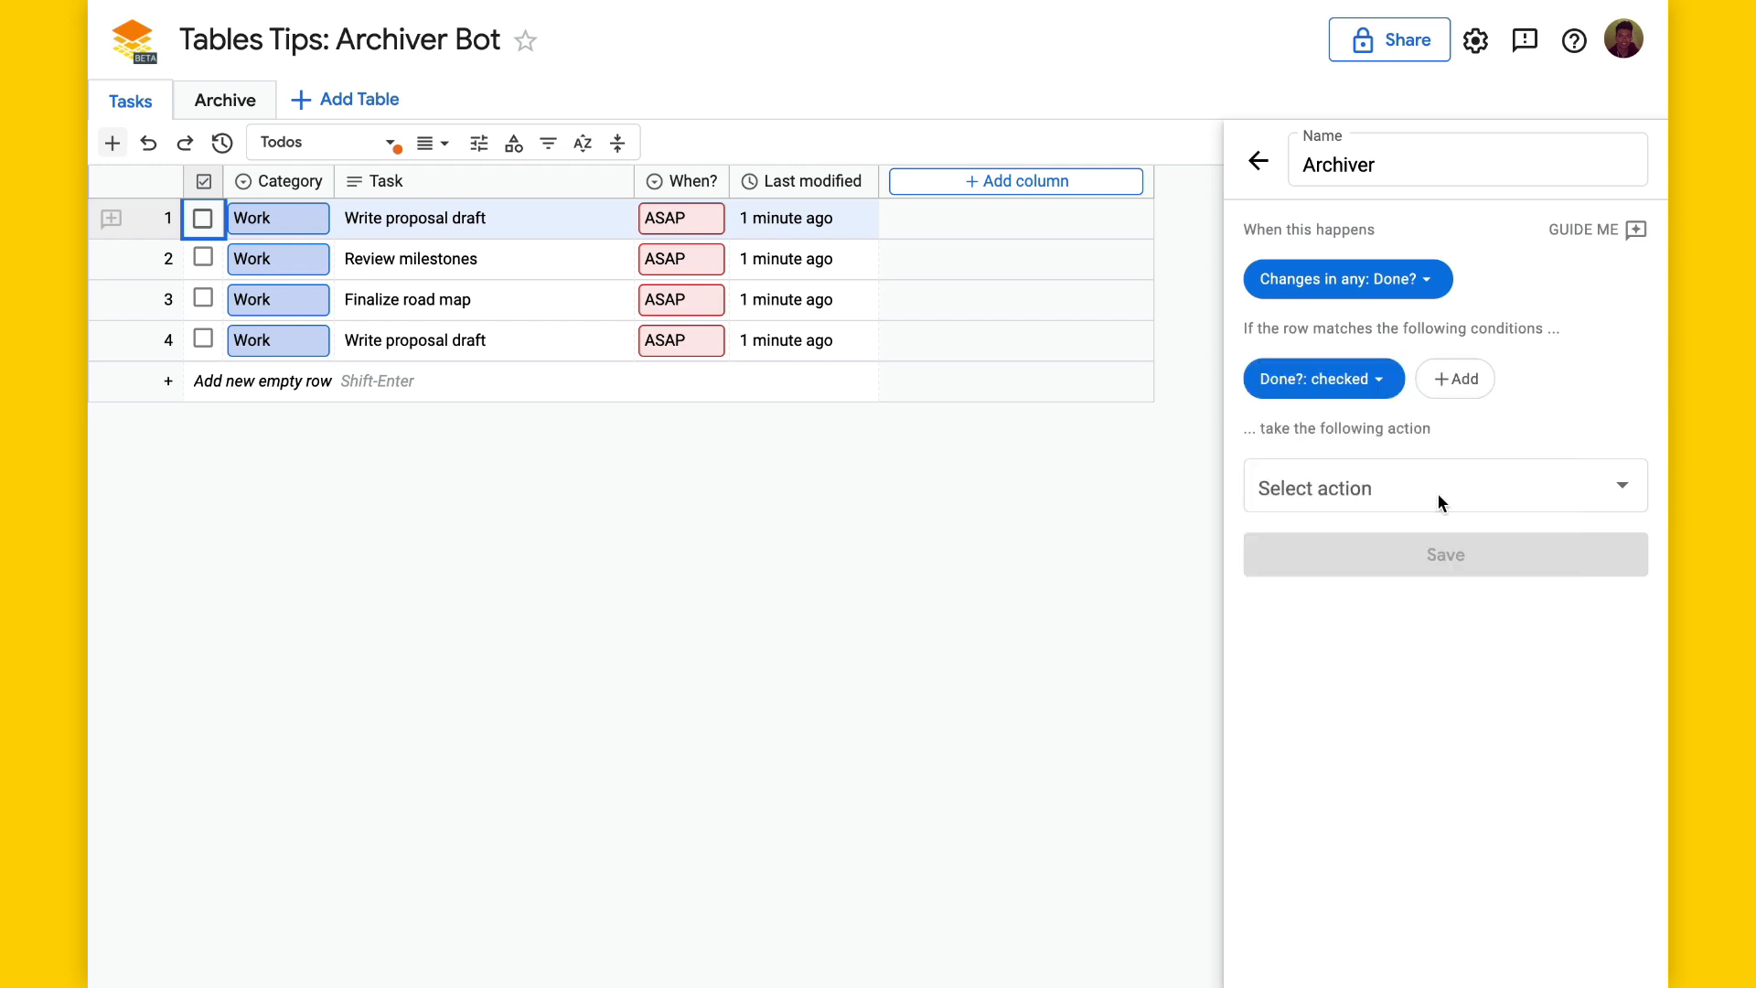
Set the Archiver bot's action to Add row, with the Archive table as the destination.
click(1380, 483)
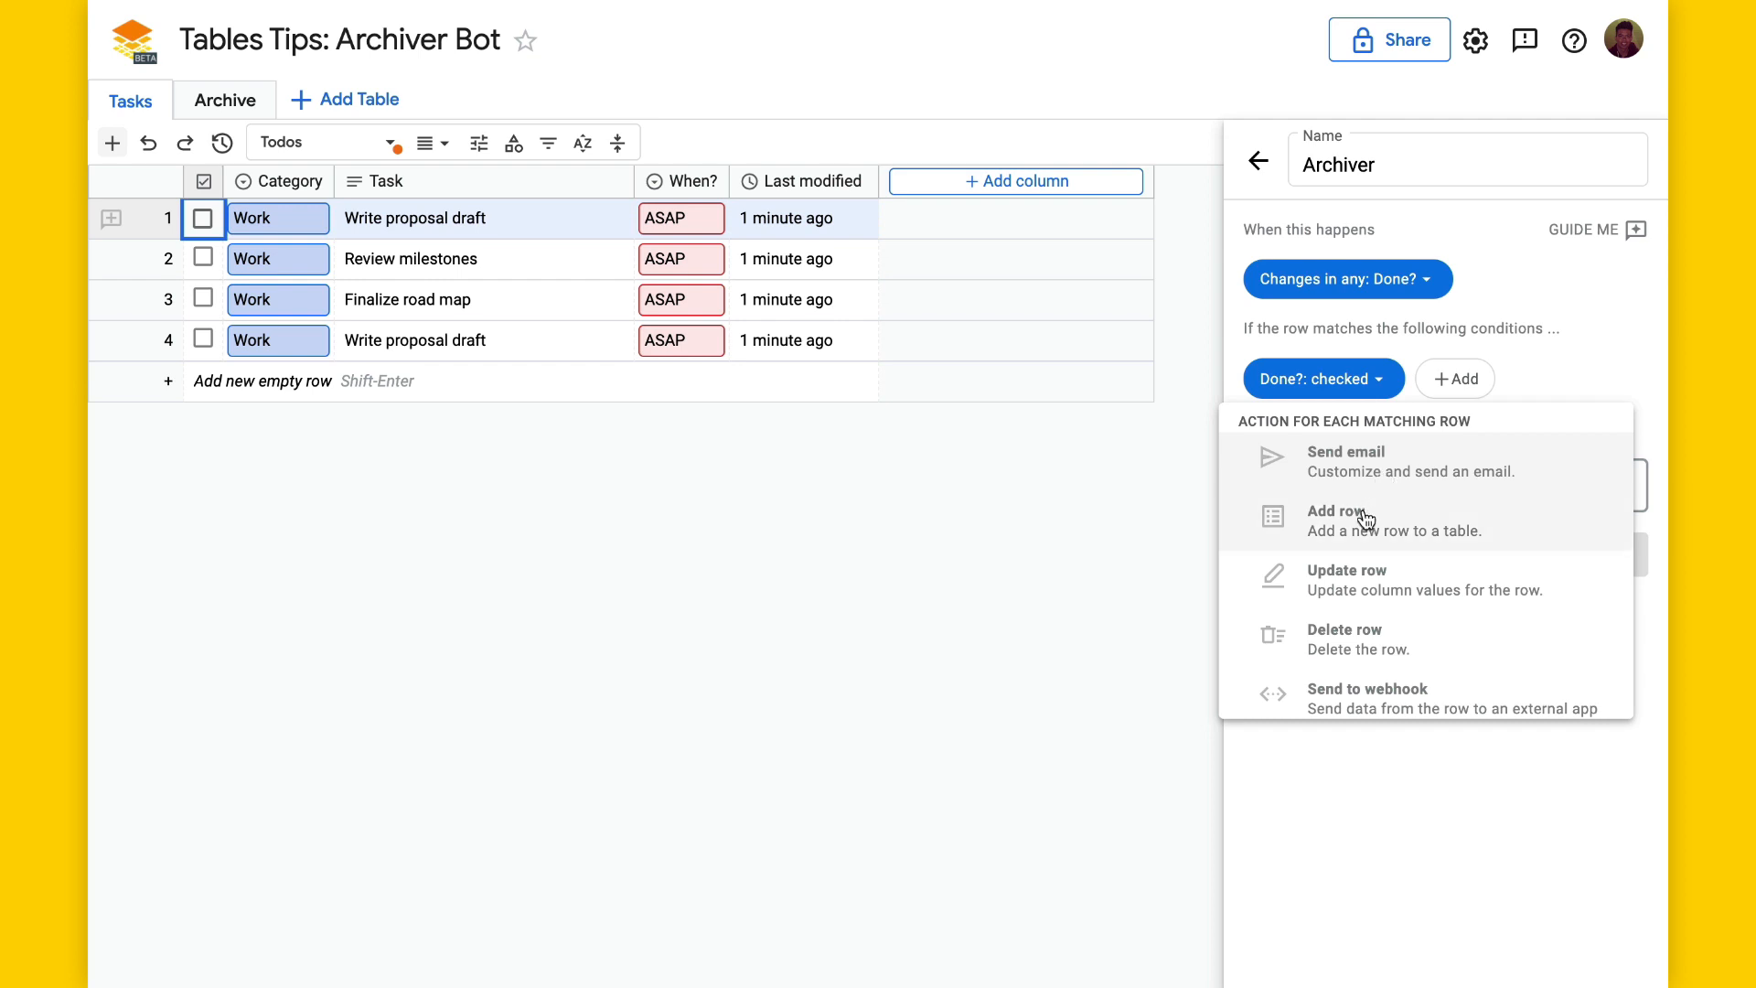
click(1365, 519)
click(1347, 563)
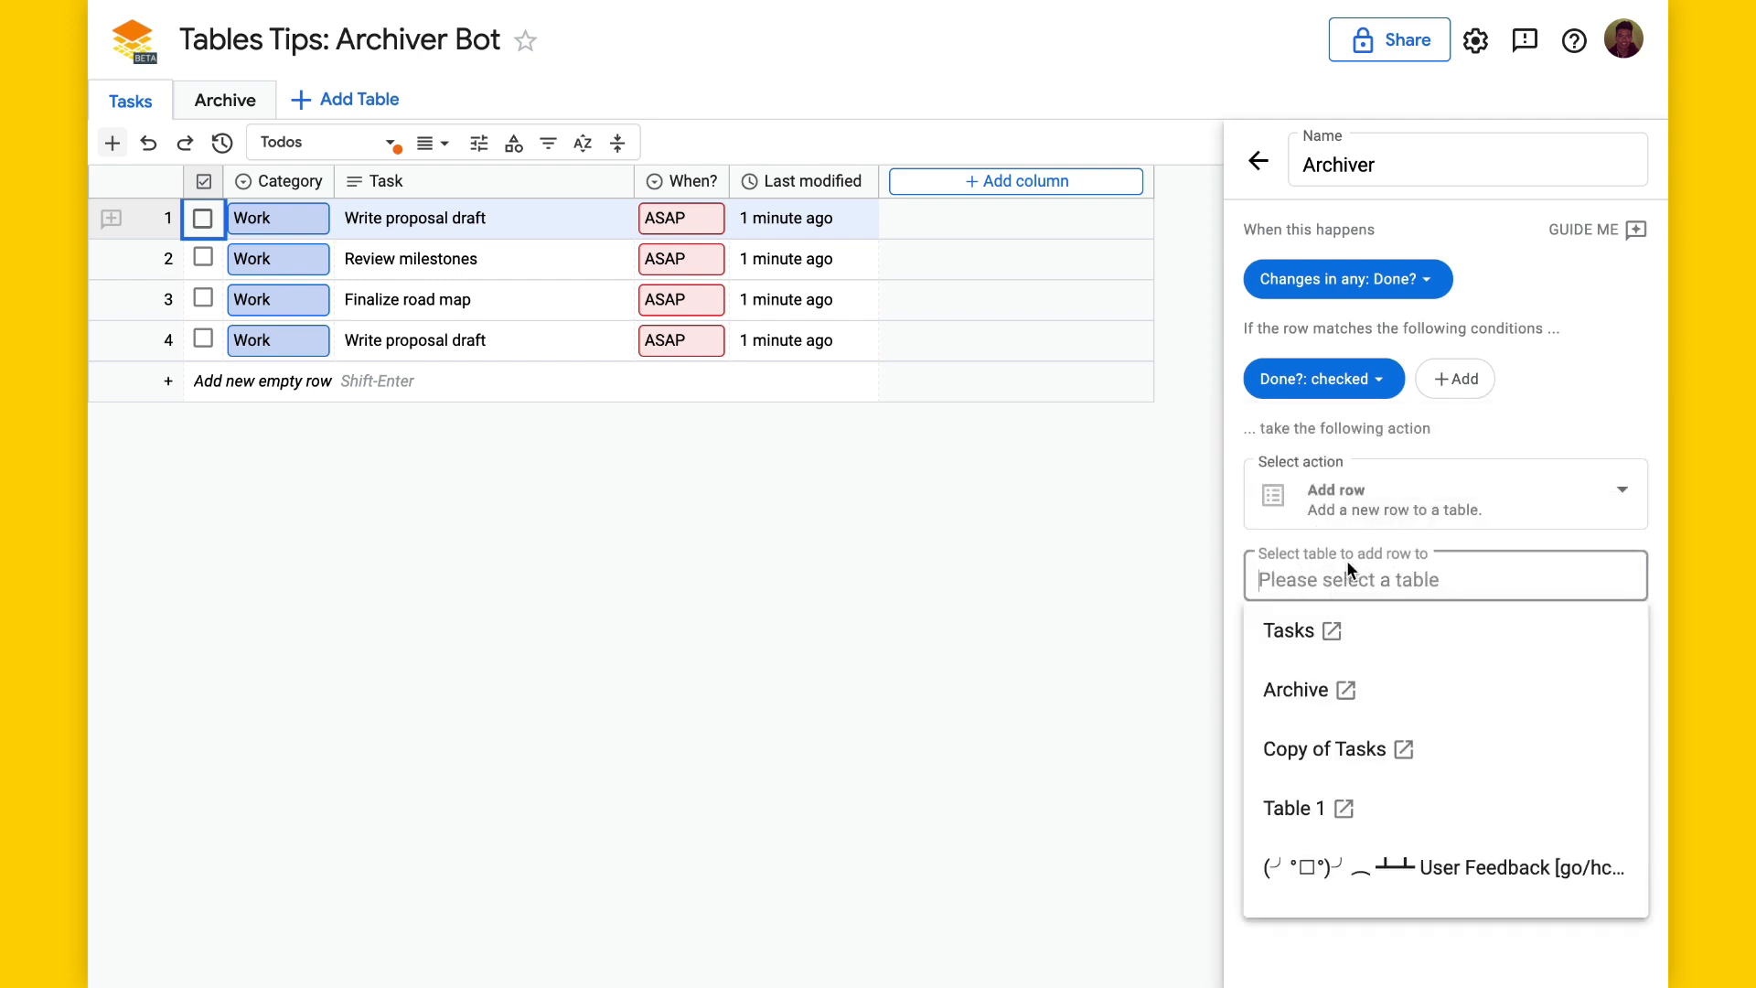
click(1328, 686)
Fill the Archive table's Done? column with the template value {{Done?}}.
click(1306, 737)
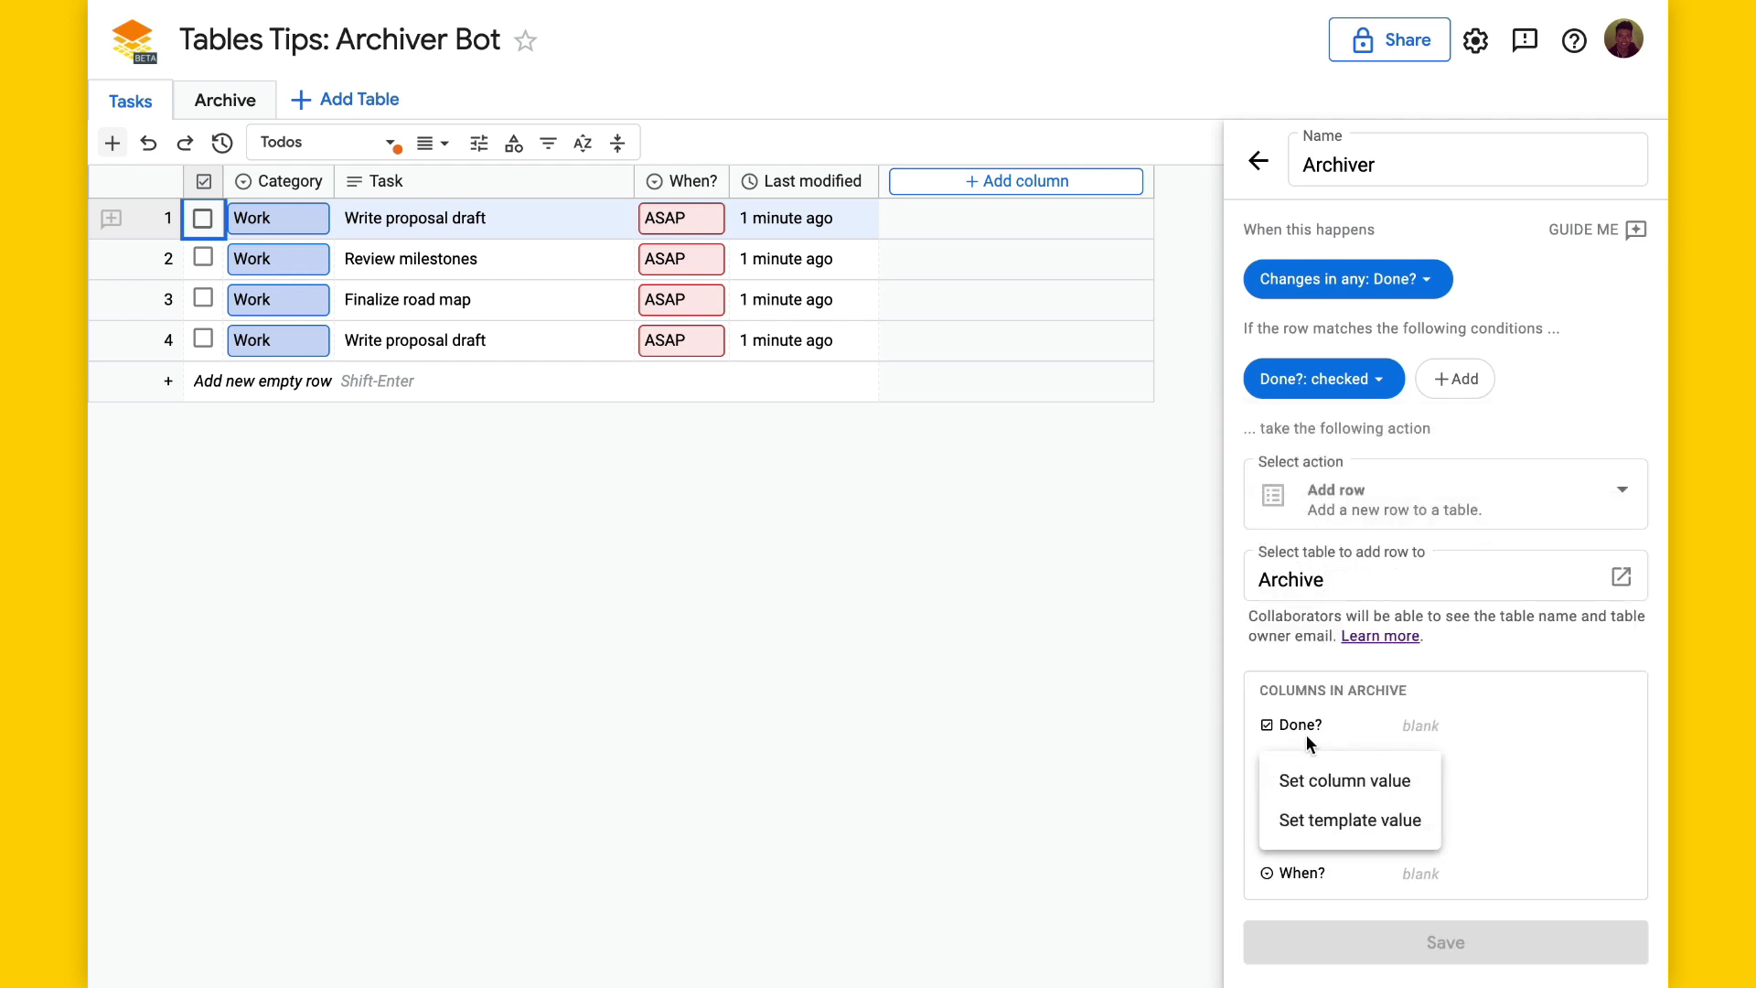
click(1328, 823)
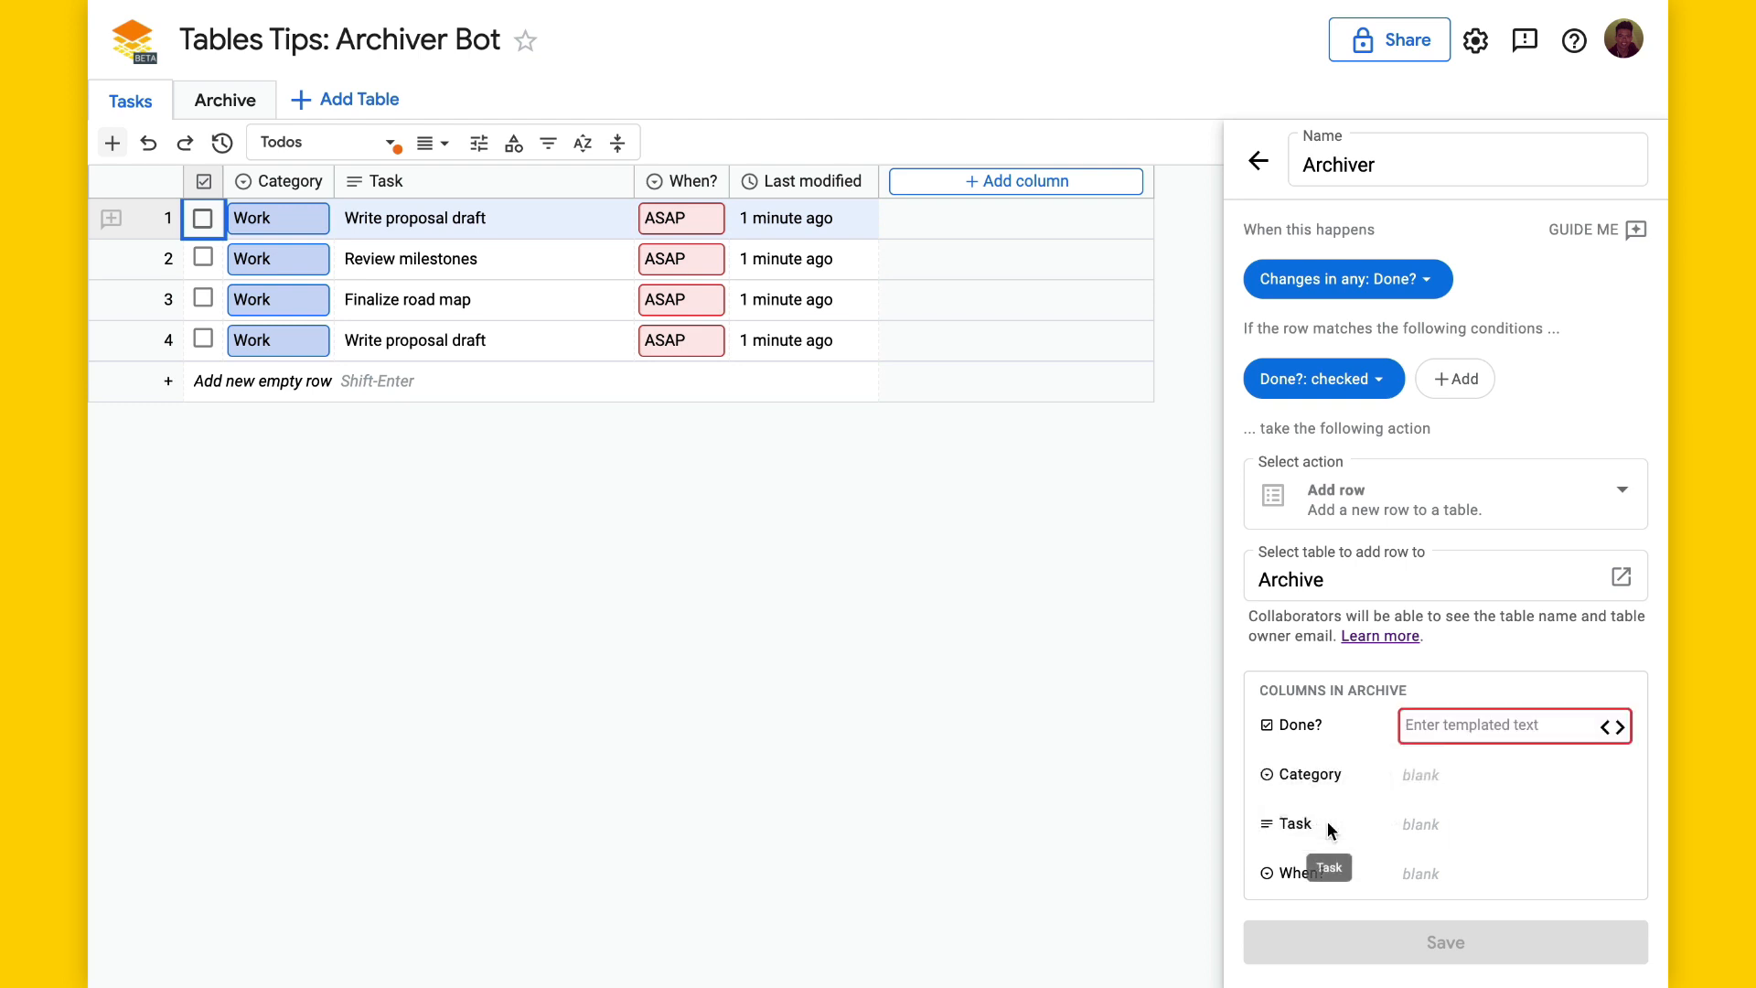
click(1612, 731)
mouse_move(1555, 768)
click(1413, 775)
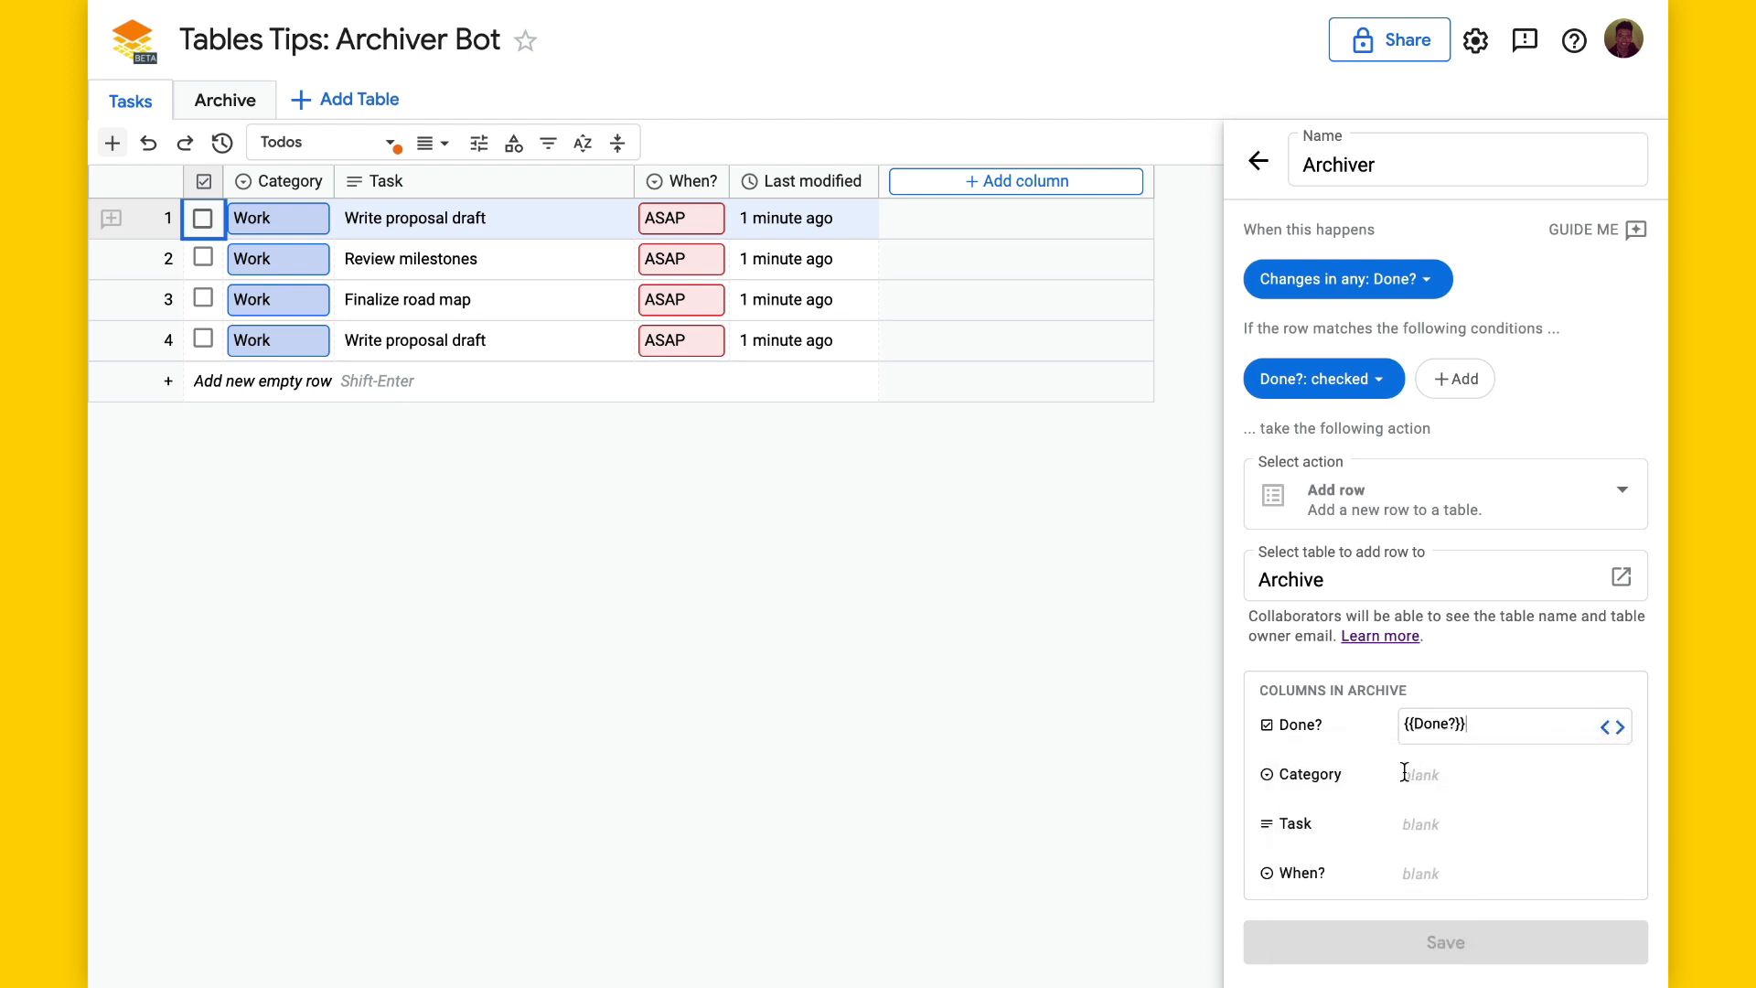
Fill the Archive table's Category column with the template value {{Category}}.
click(1319, 778)
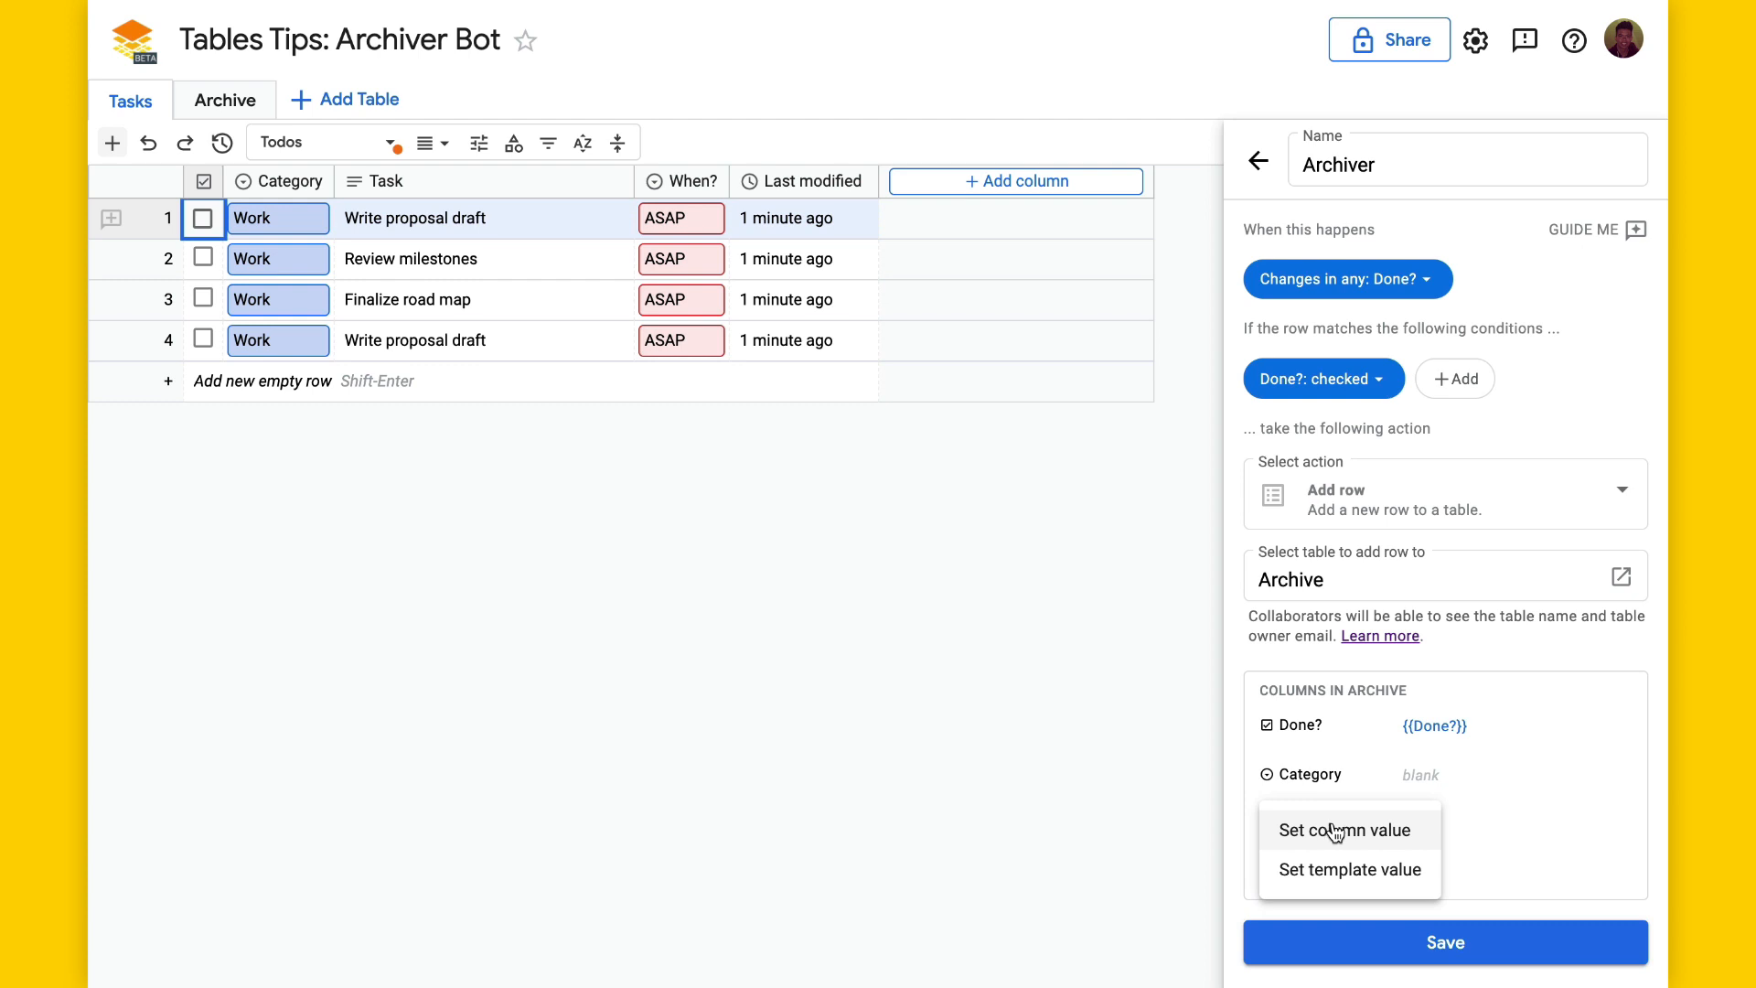
click(1344, 869)
click(1612, 775)
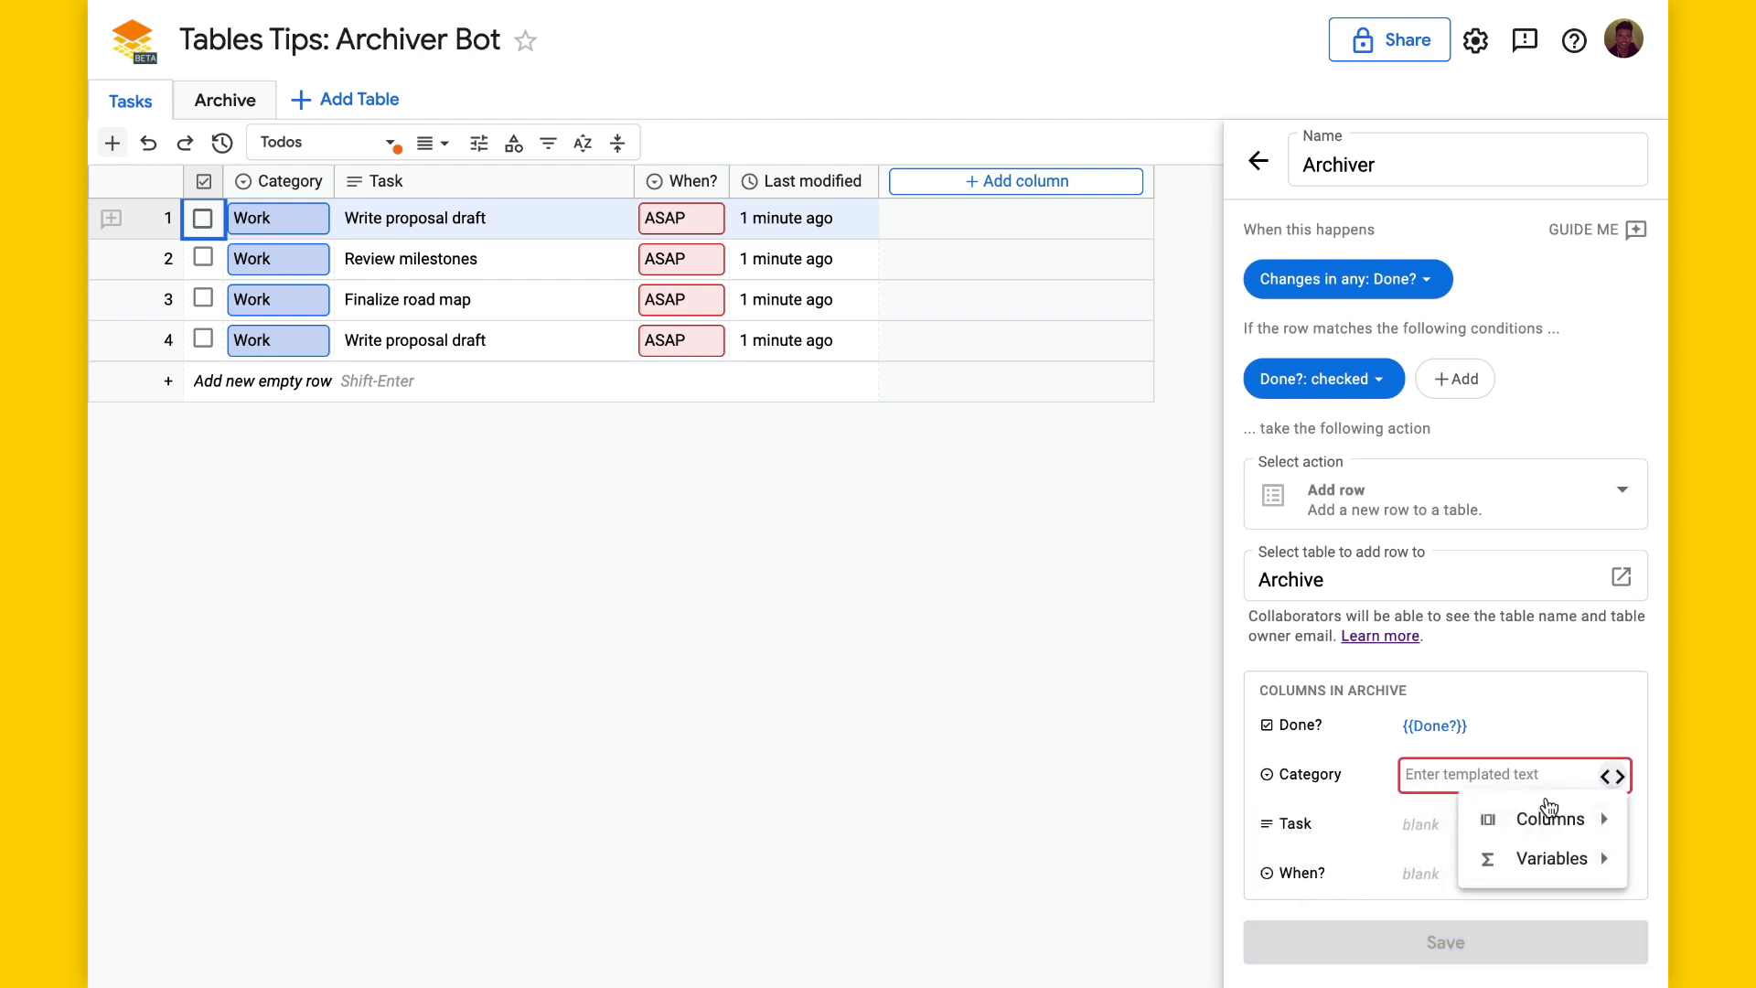
mouse_move(1537, 817)
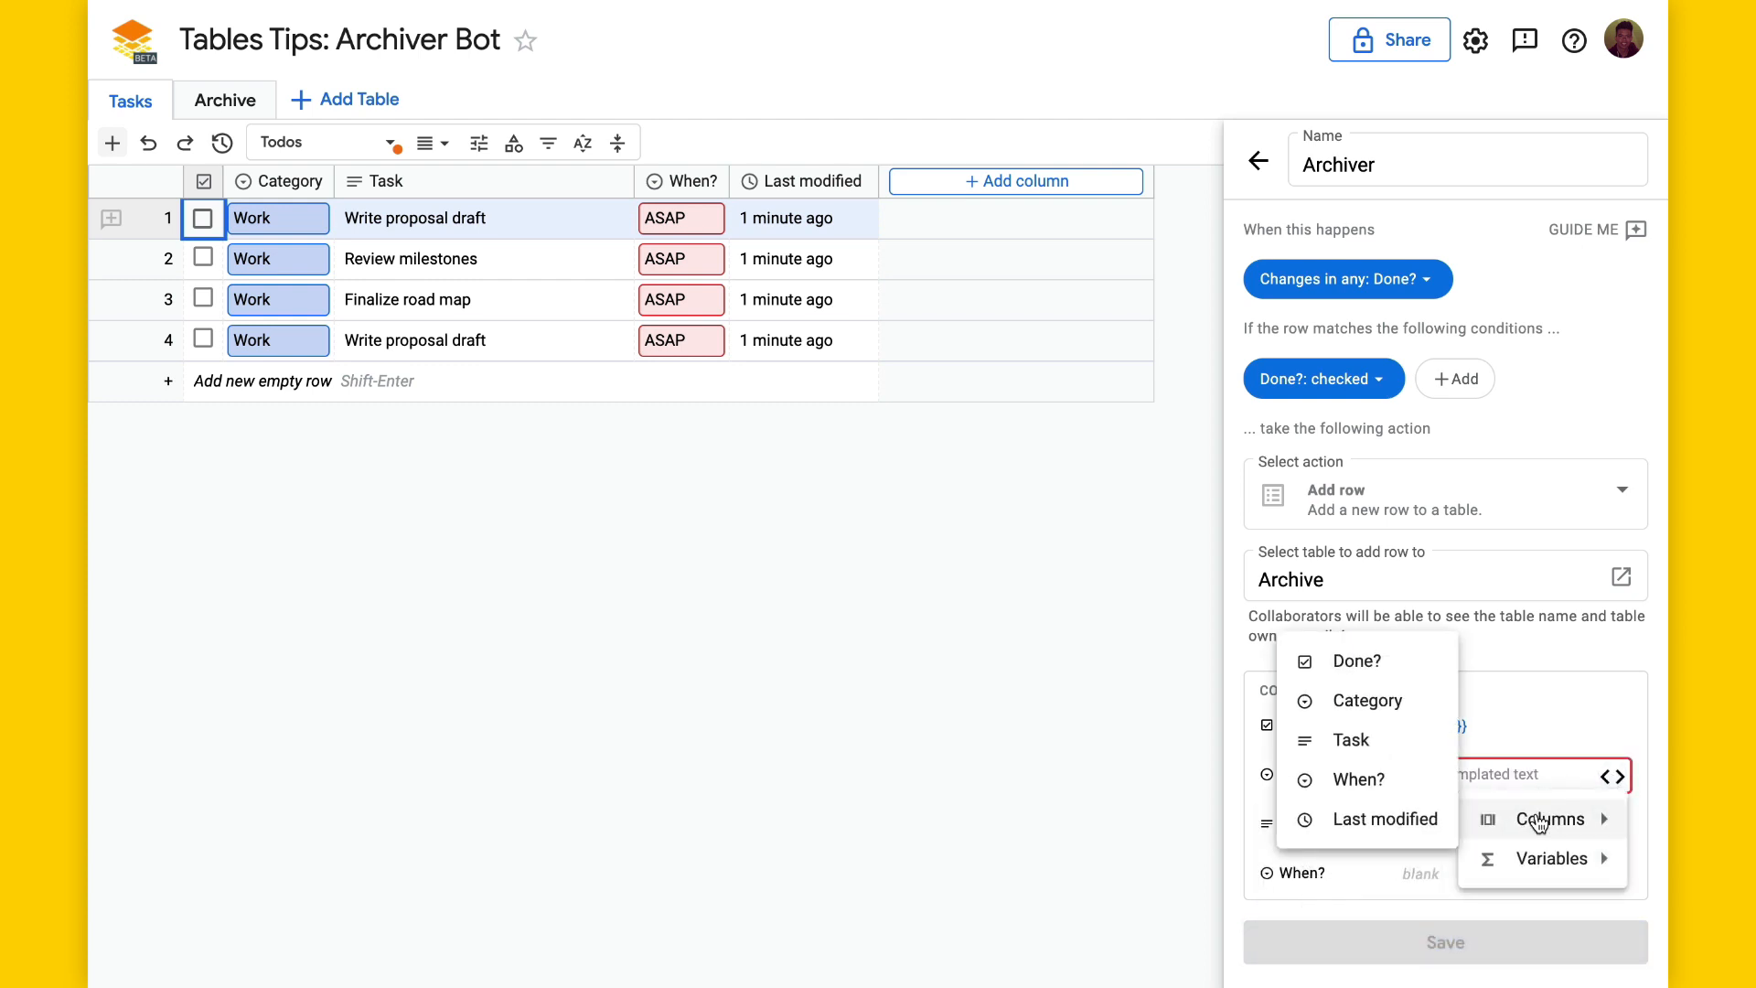
click(1365, 700)
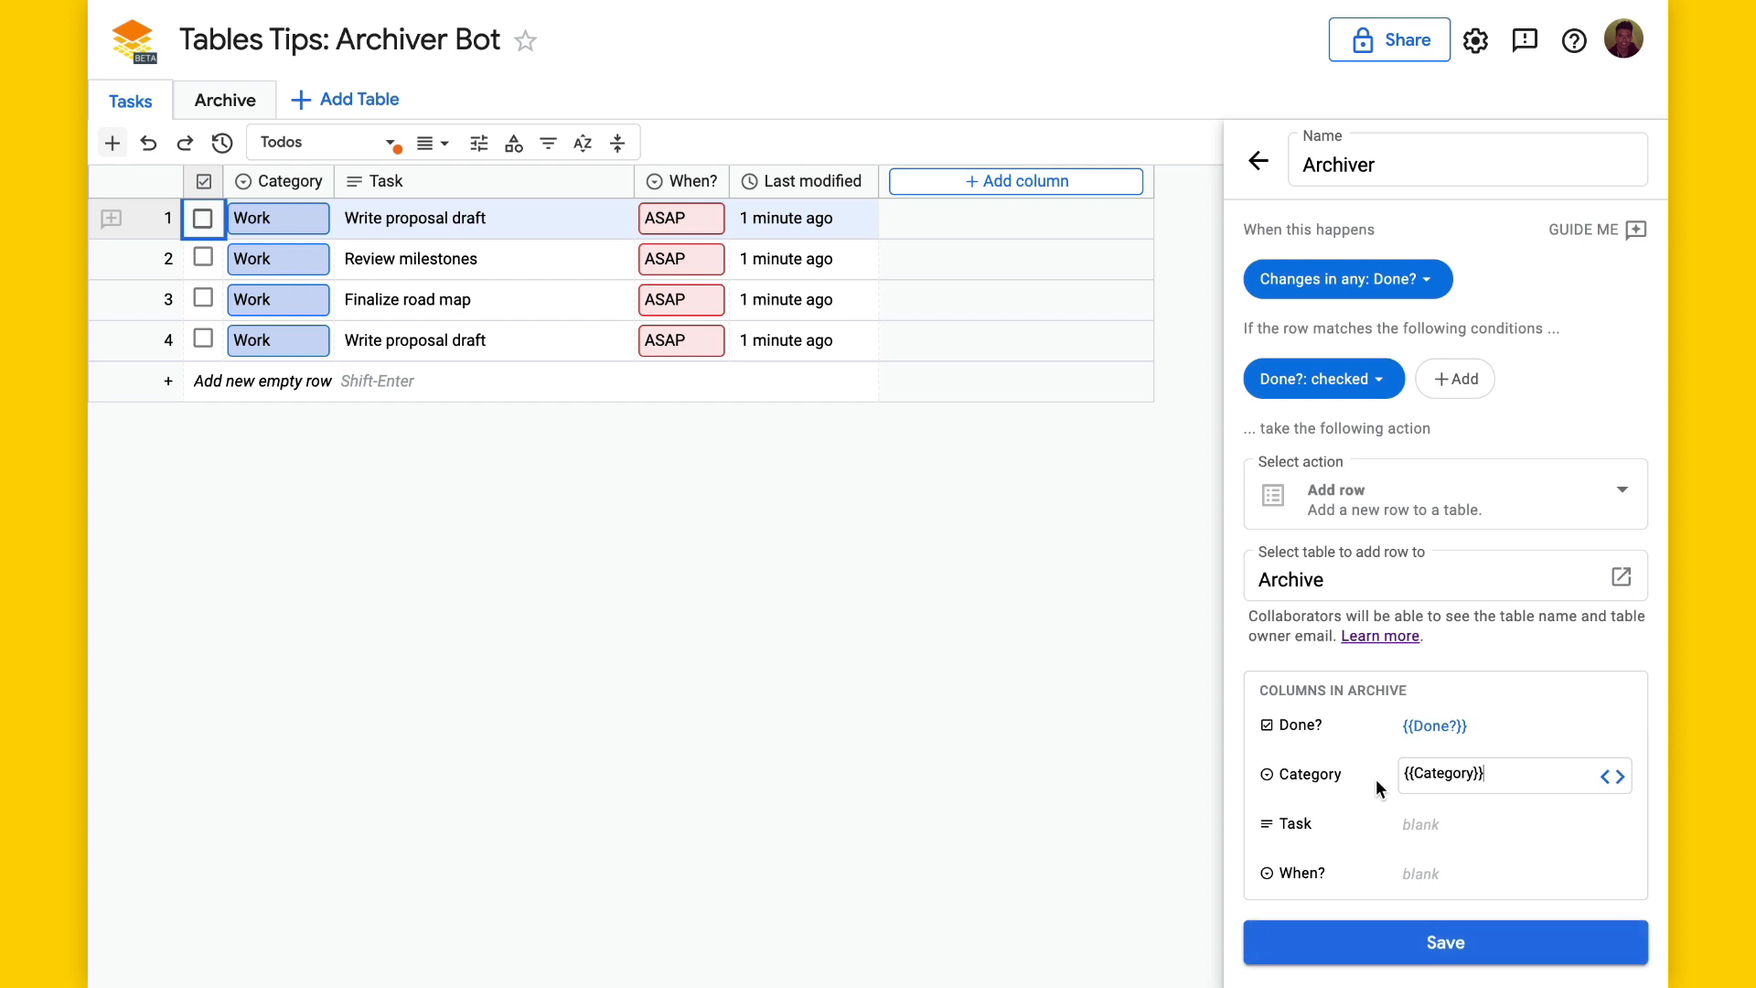
Fill the Archive table's Task column with the template value {{Task}}.
click(1302, 828)
click(1341, 908)
click(1615, 826)
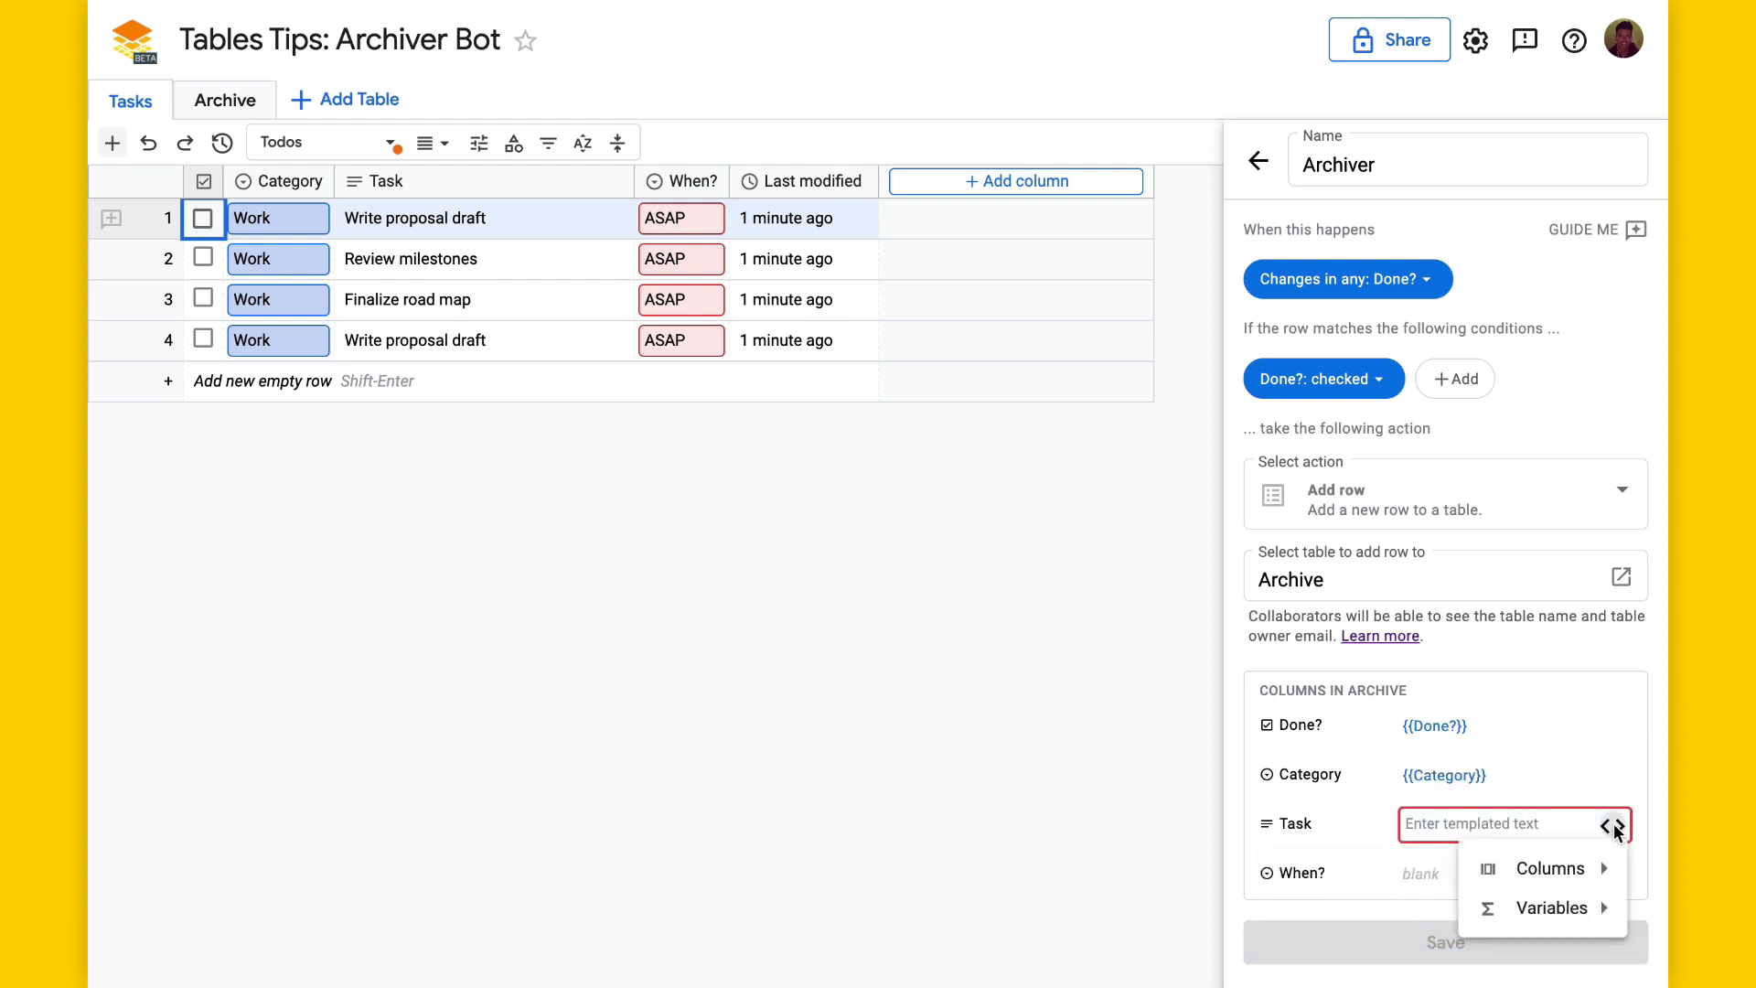
mouse_move(1476, 862)
click(1401, 792)
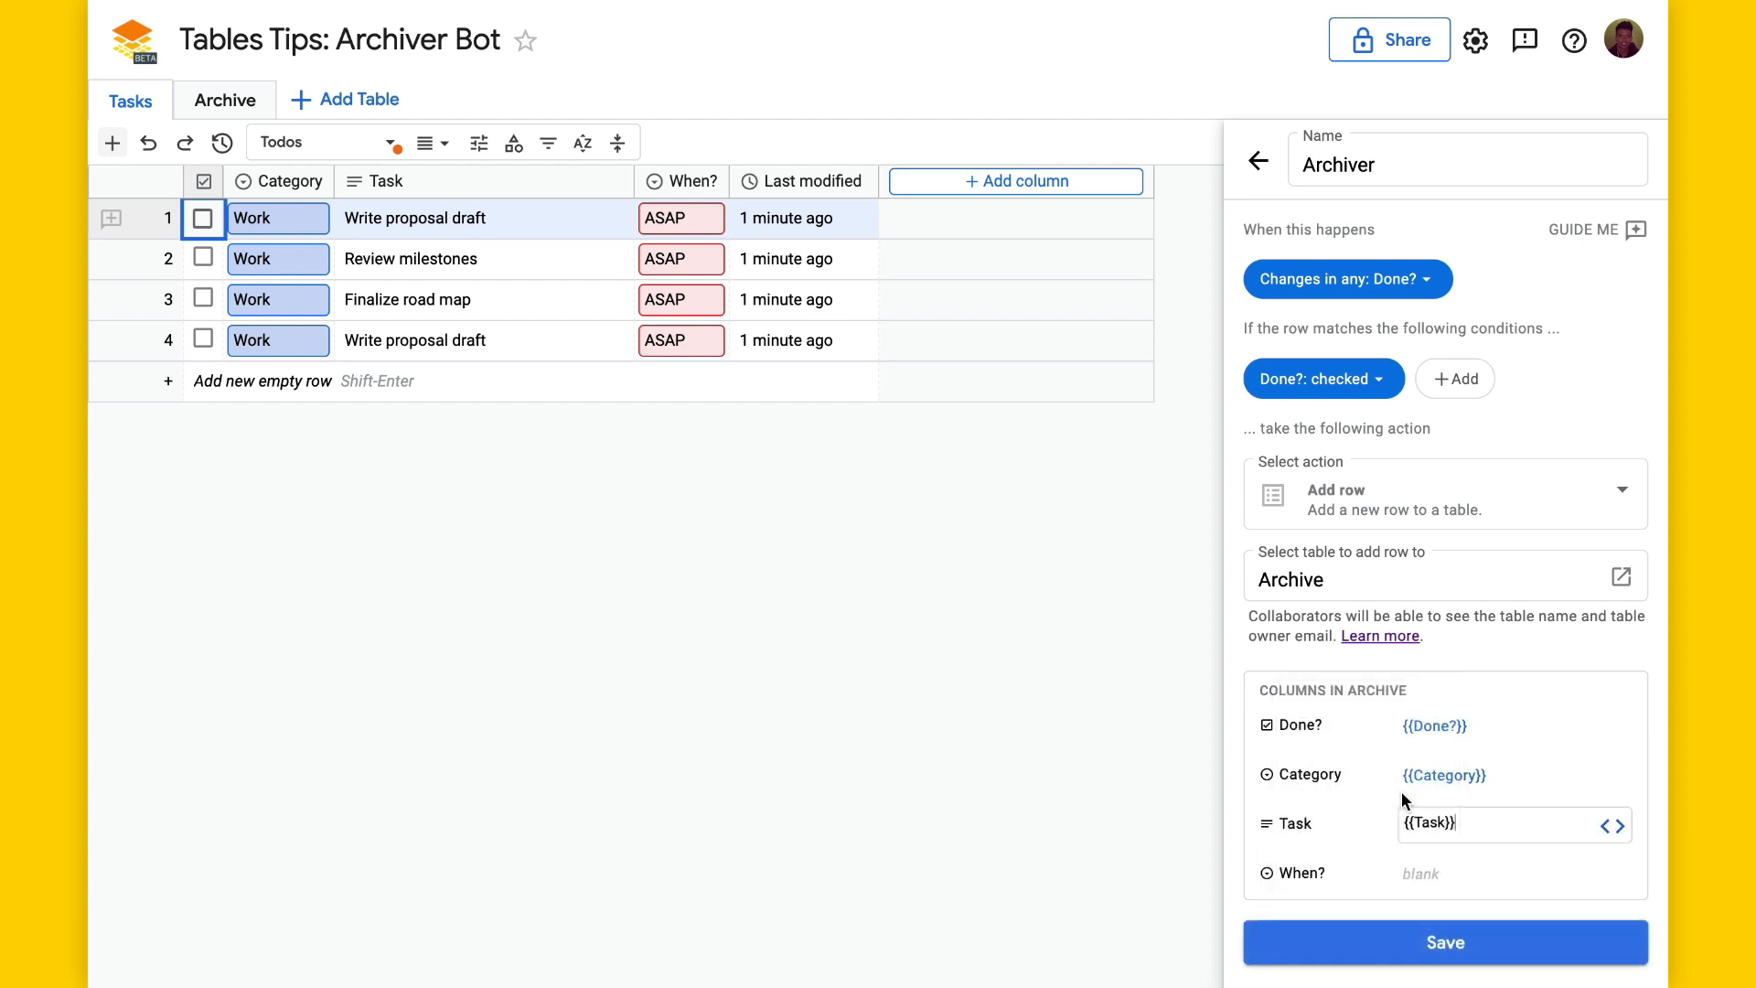
Fill the Archive table's When? column with the template value {{When?}} and save the Archiver bot.
click(1308, 874)
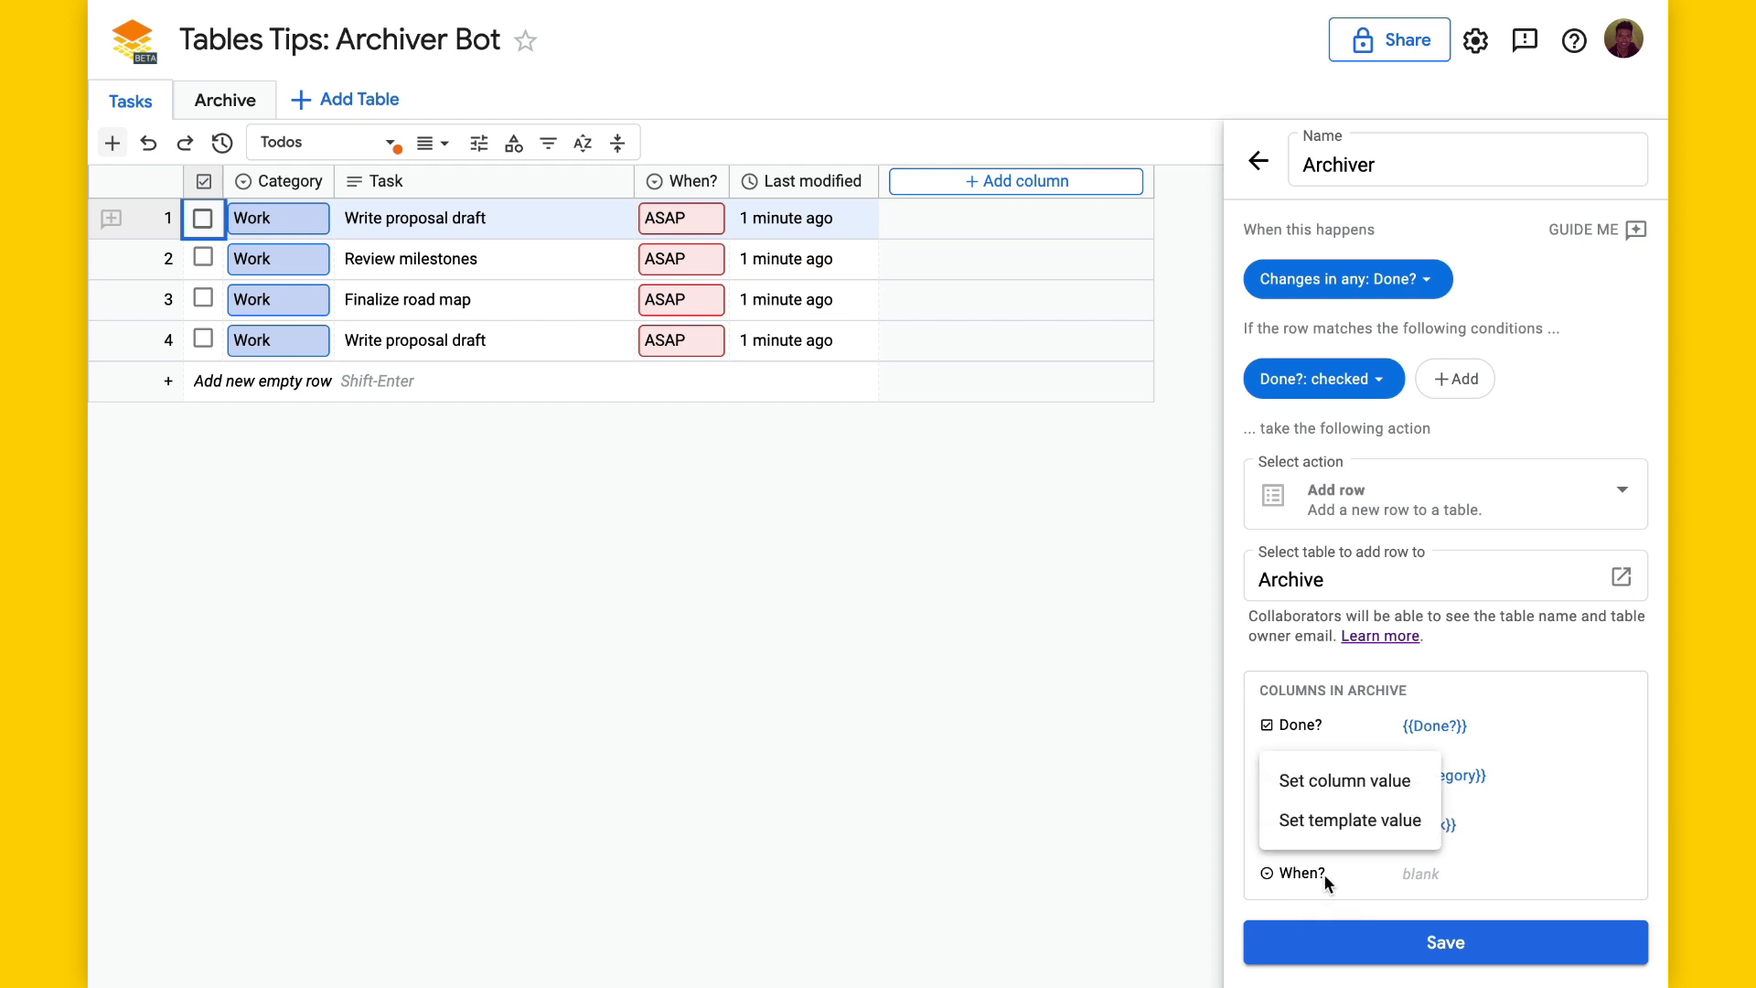
click(1328, 820)
click(1614, 876)
mouse_move(1482, 910)
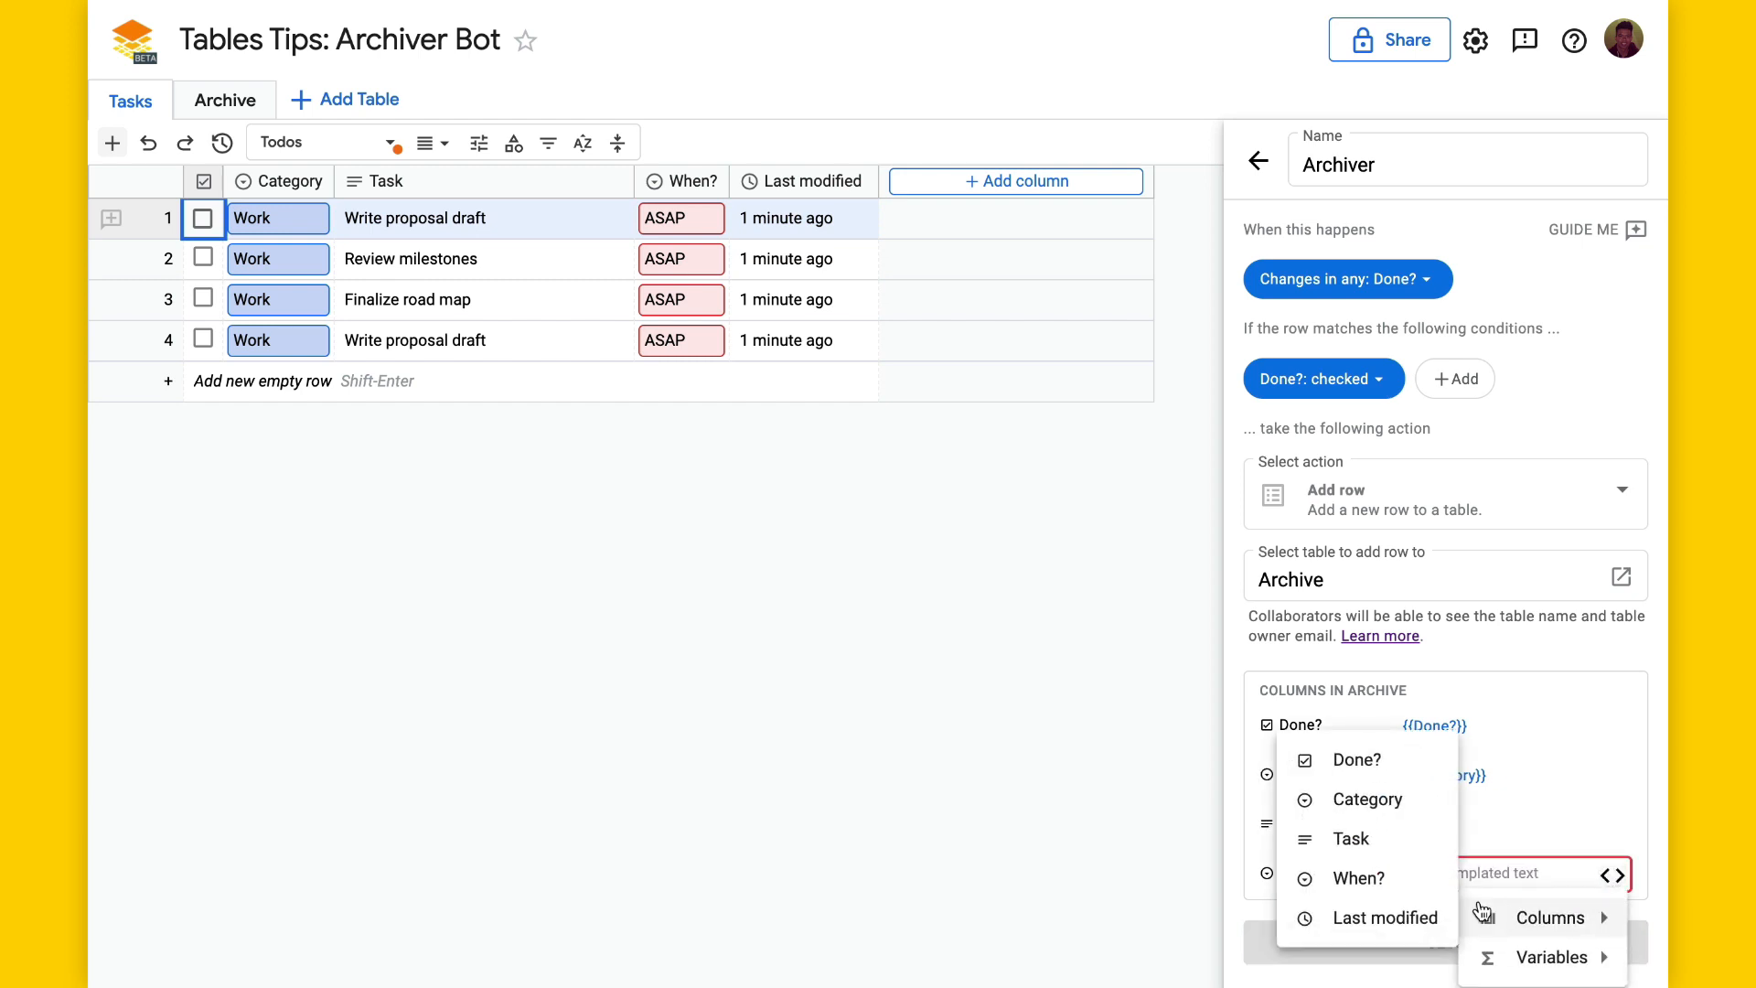
click(1381, 878)
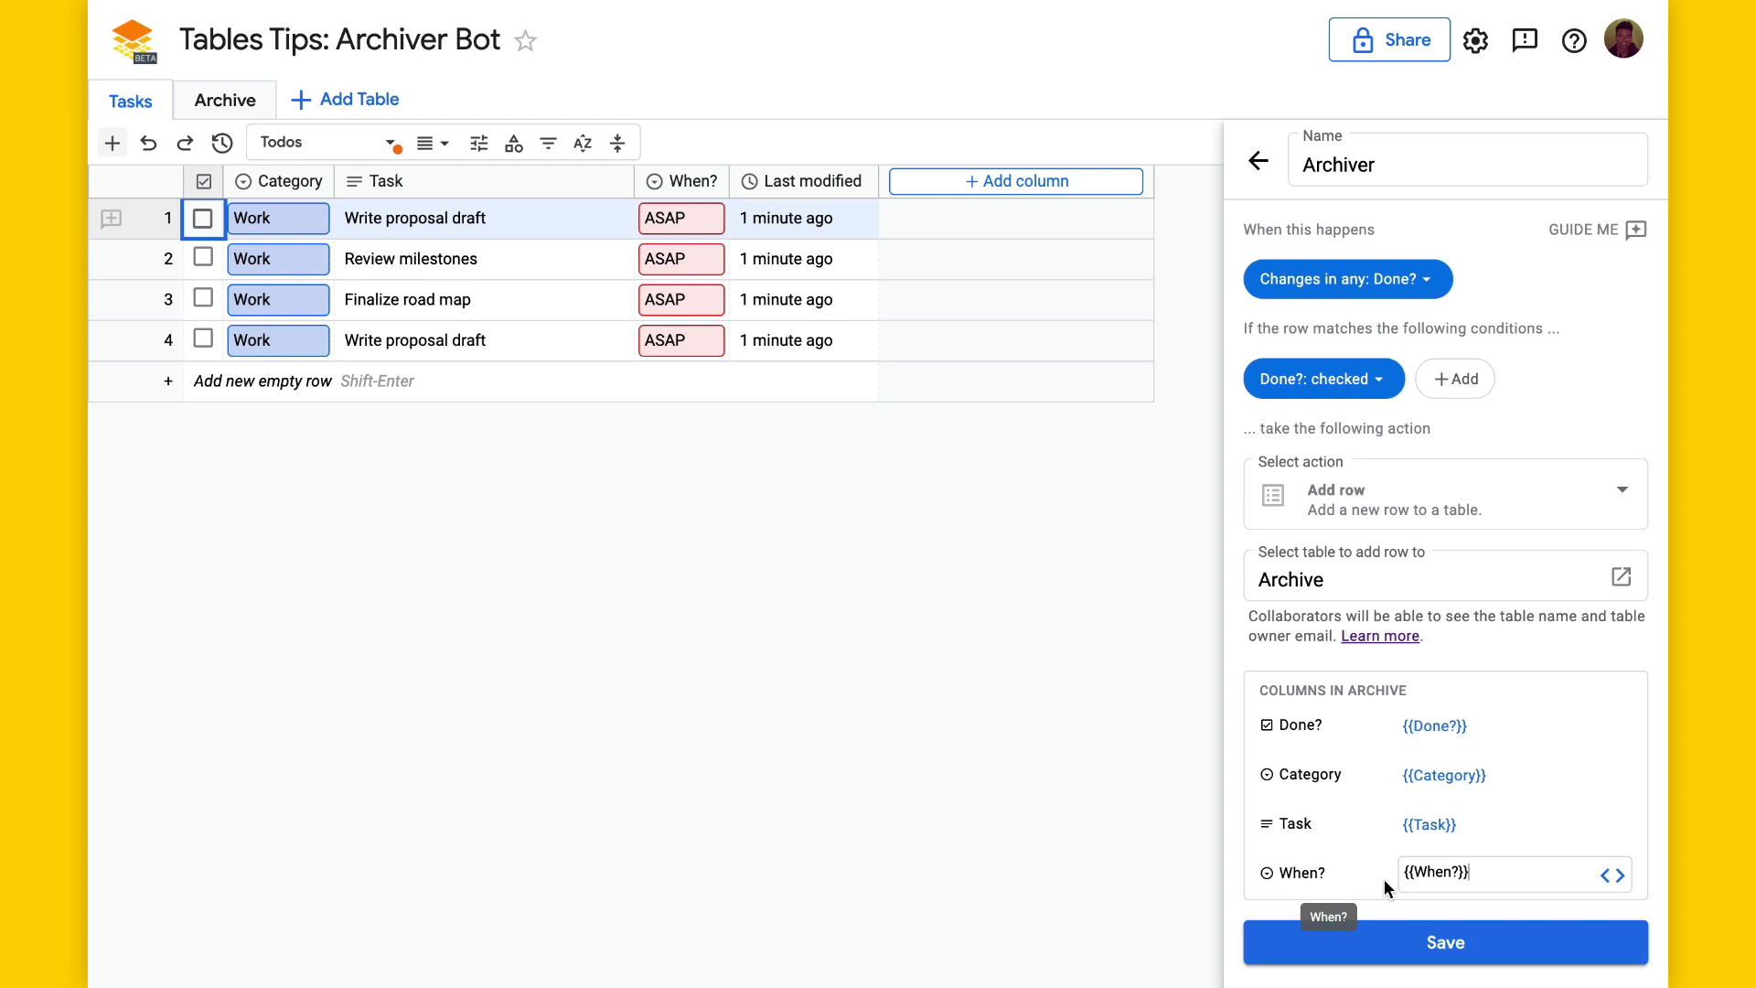
click(1386, 933)
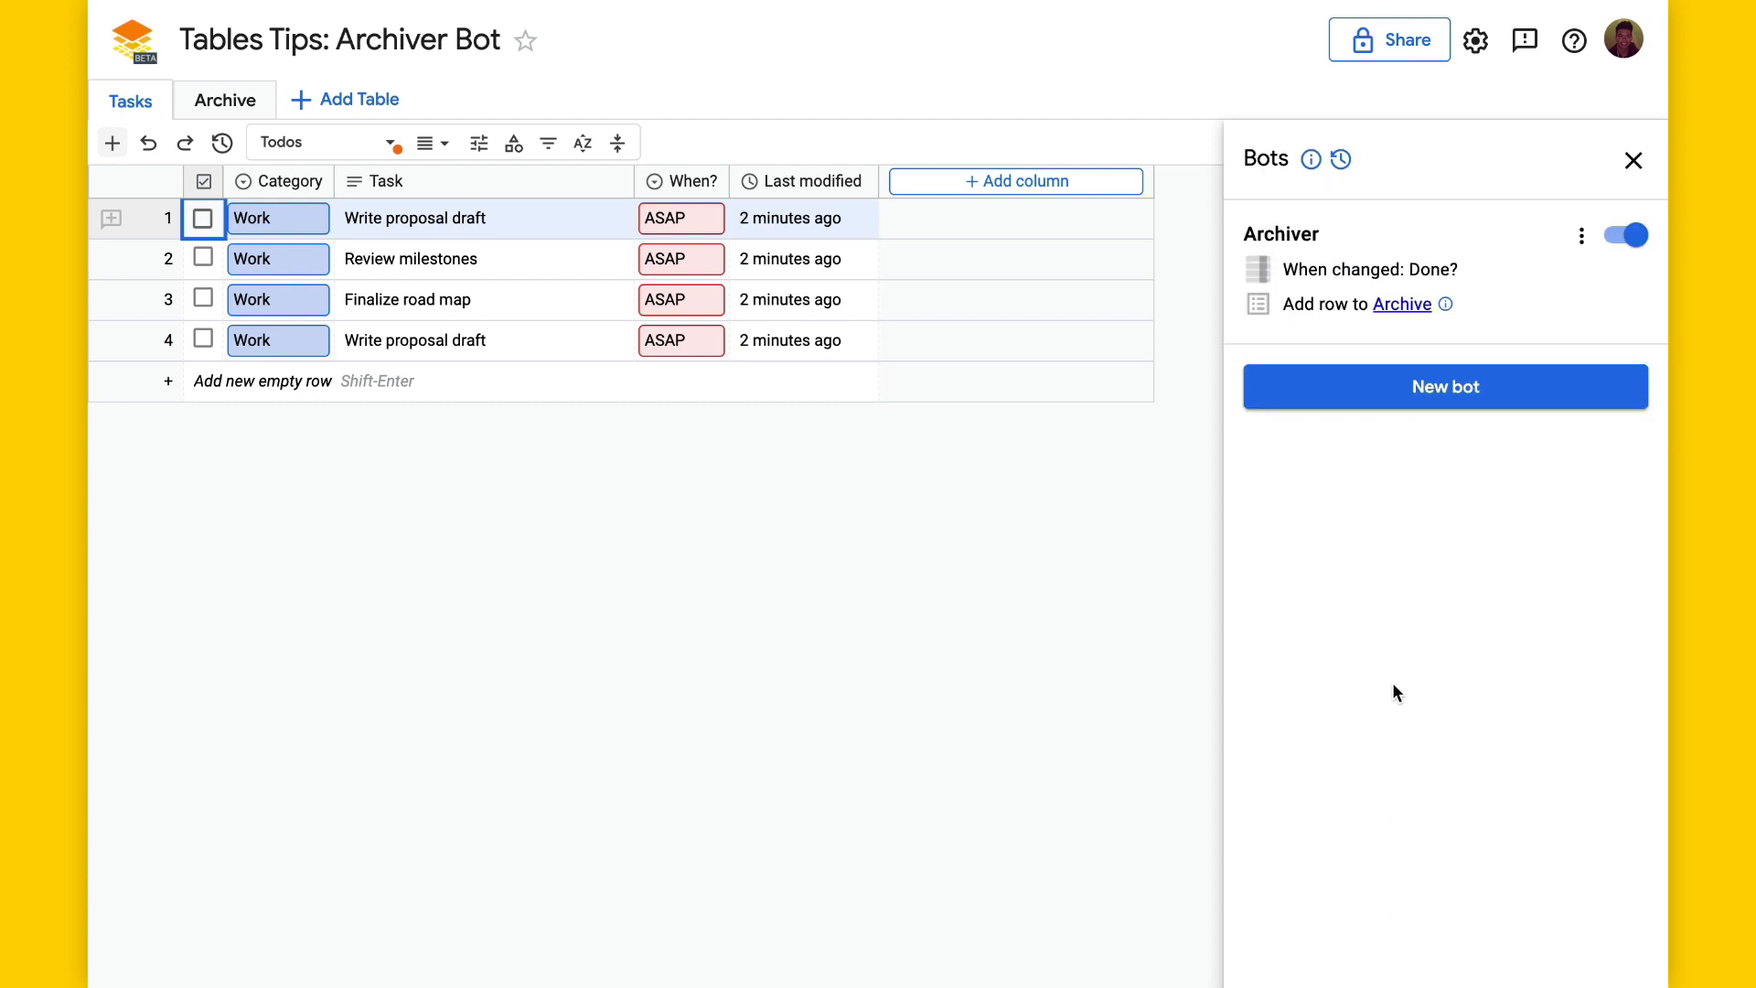
Duplicate the Archiver bot and name the copy "Deleter".
click(1582, 237)
click(1501, 275)
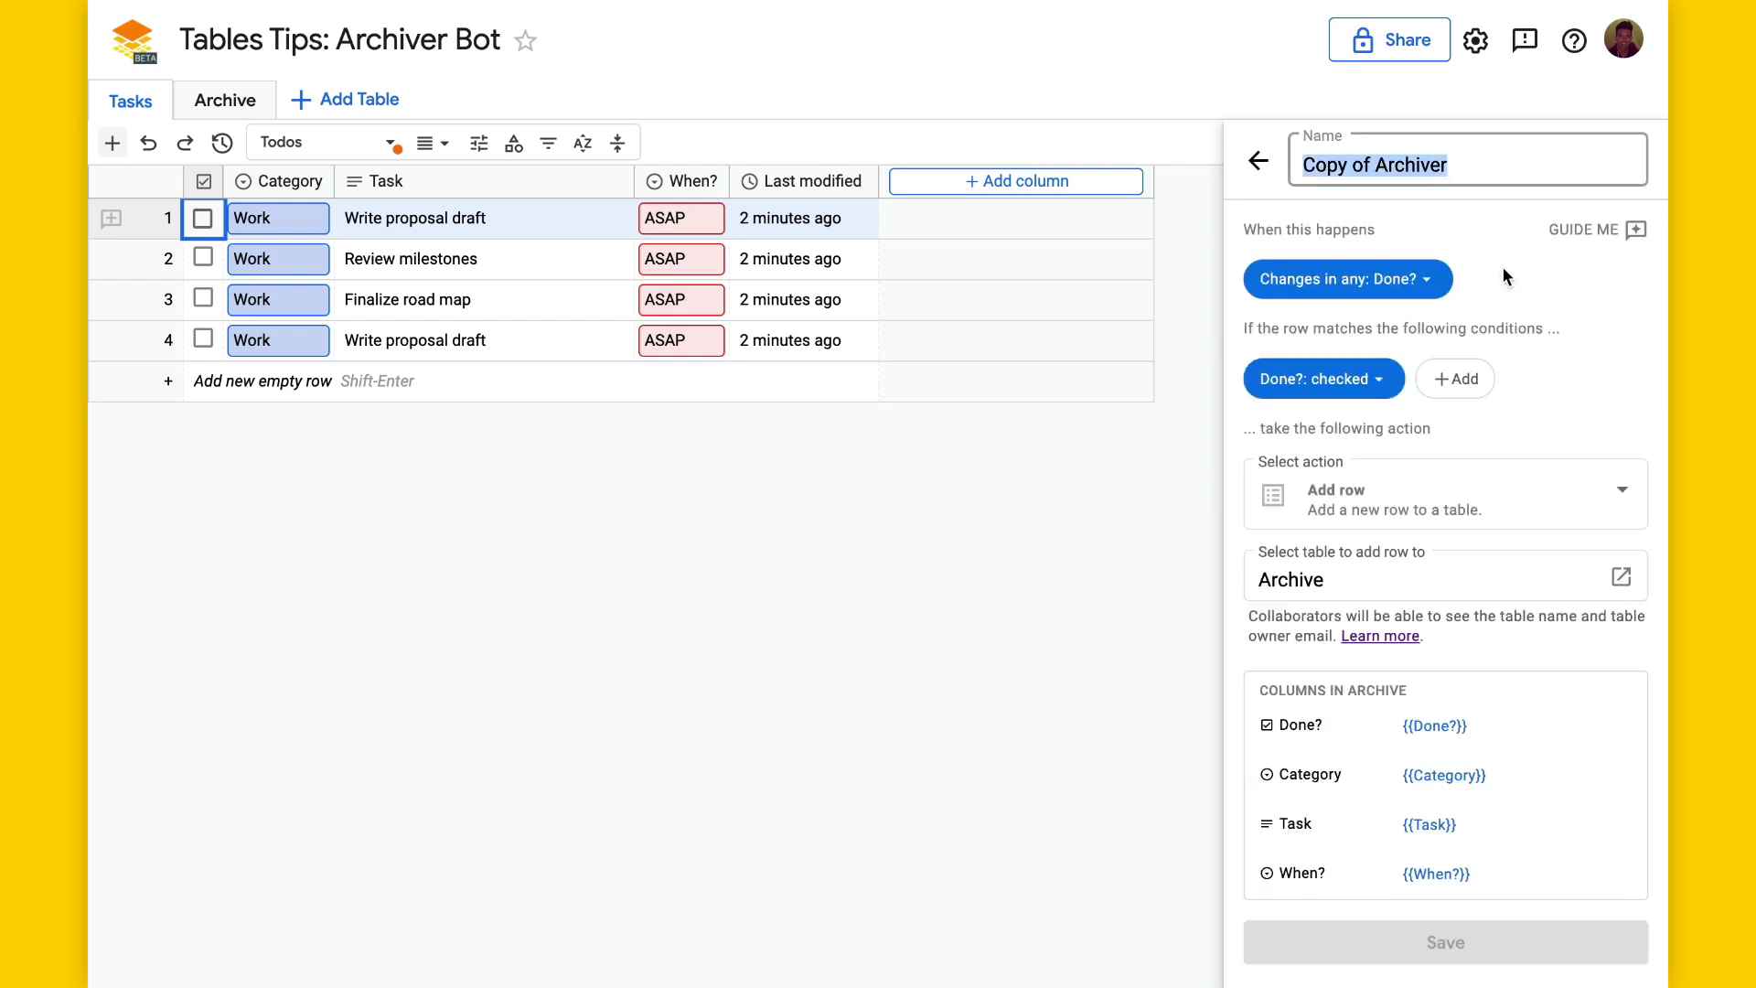
text(Deleter)
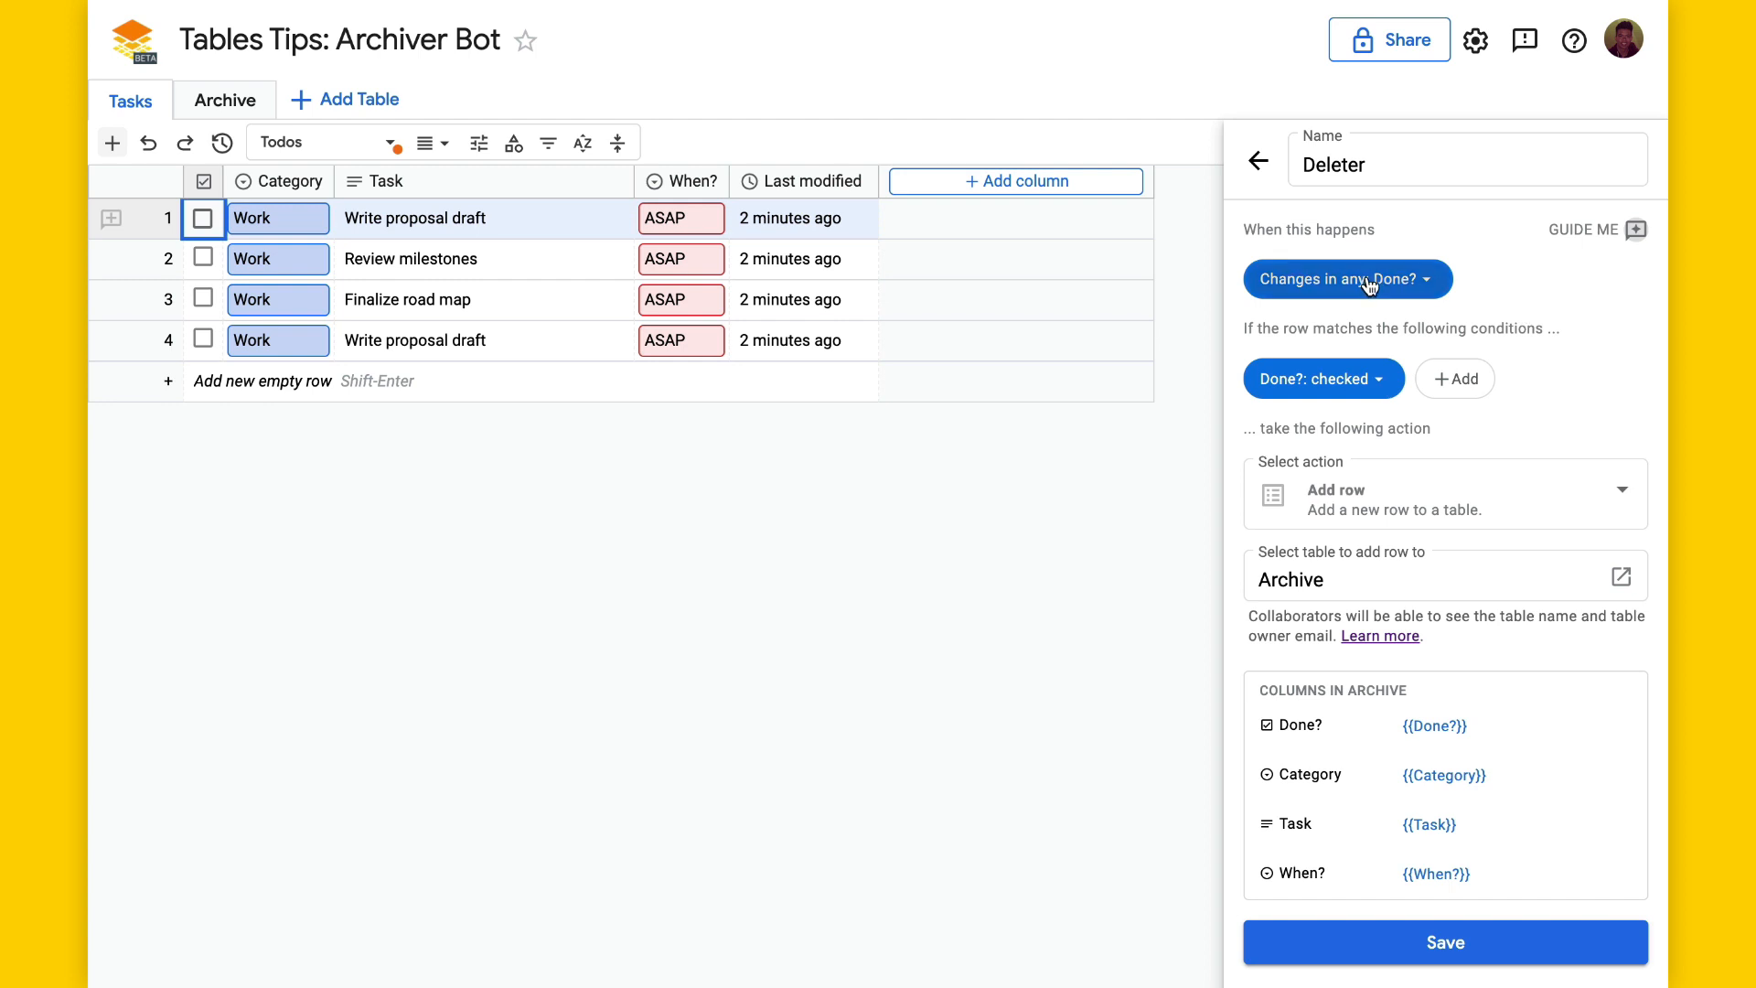
Change the Deleter bot's action to Delete row and save the bot.
click(1385, 510)
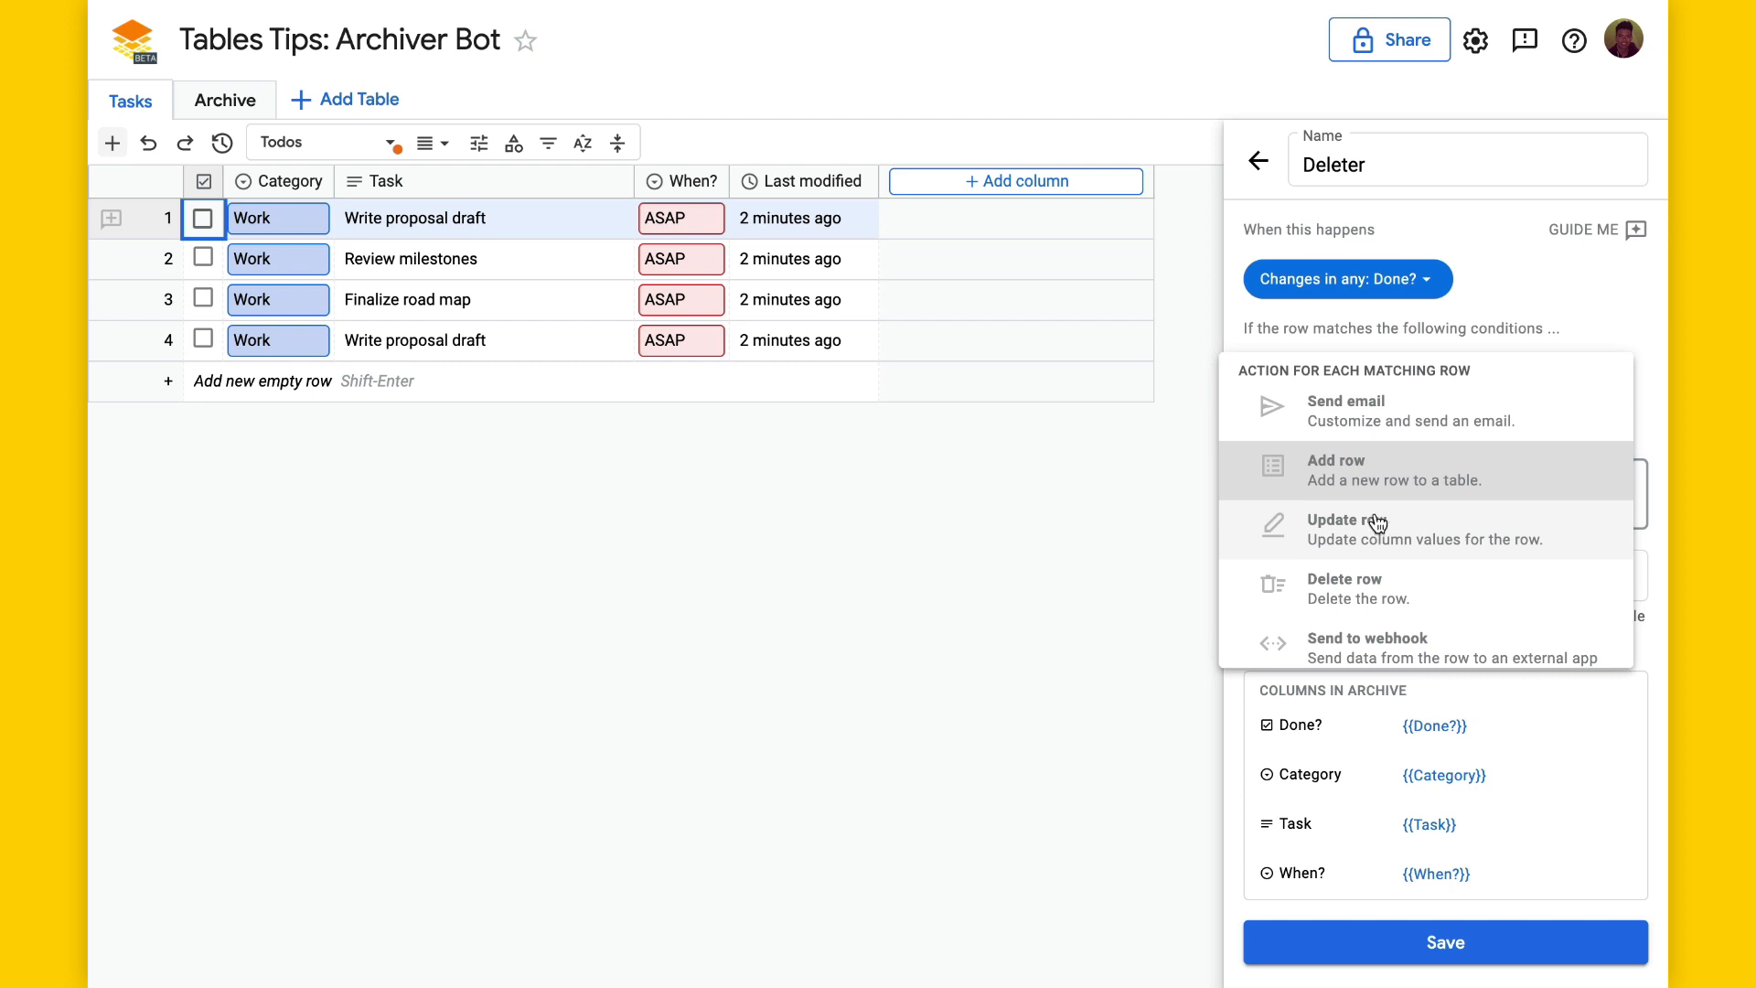
click(1348, 590)
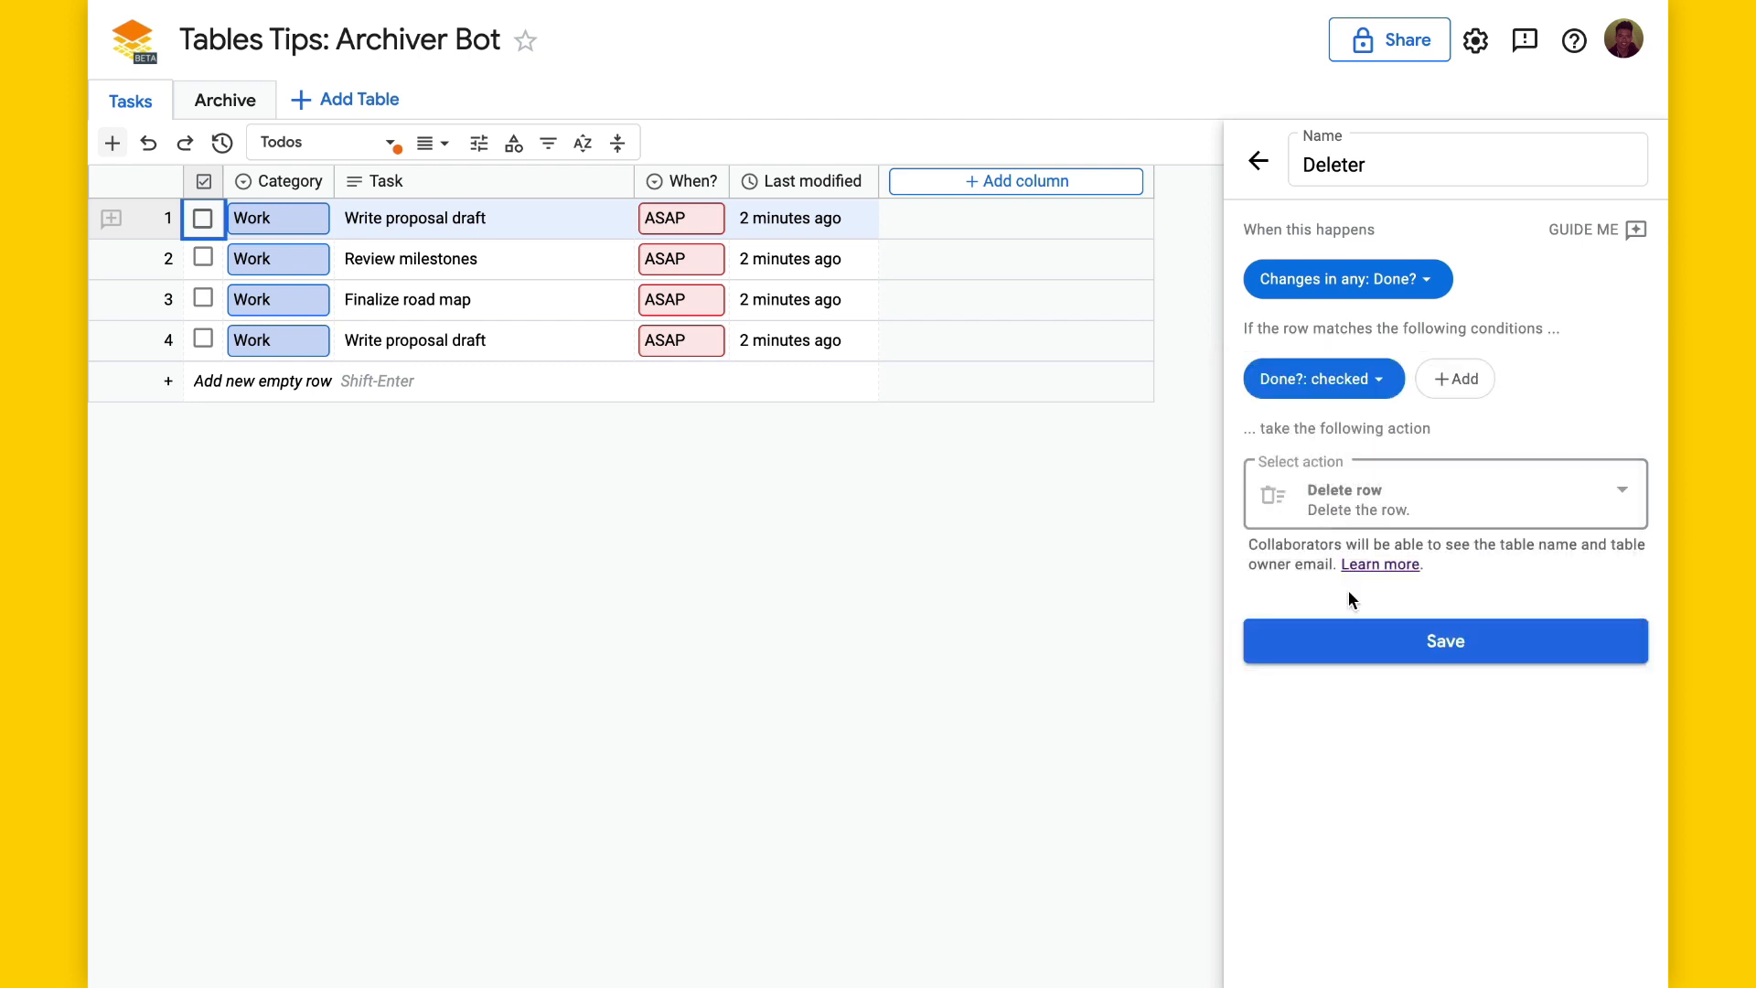
click(1388, 653)
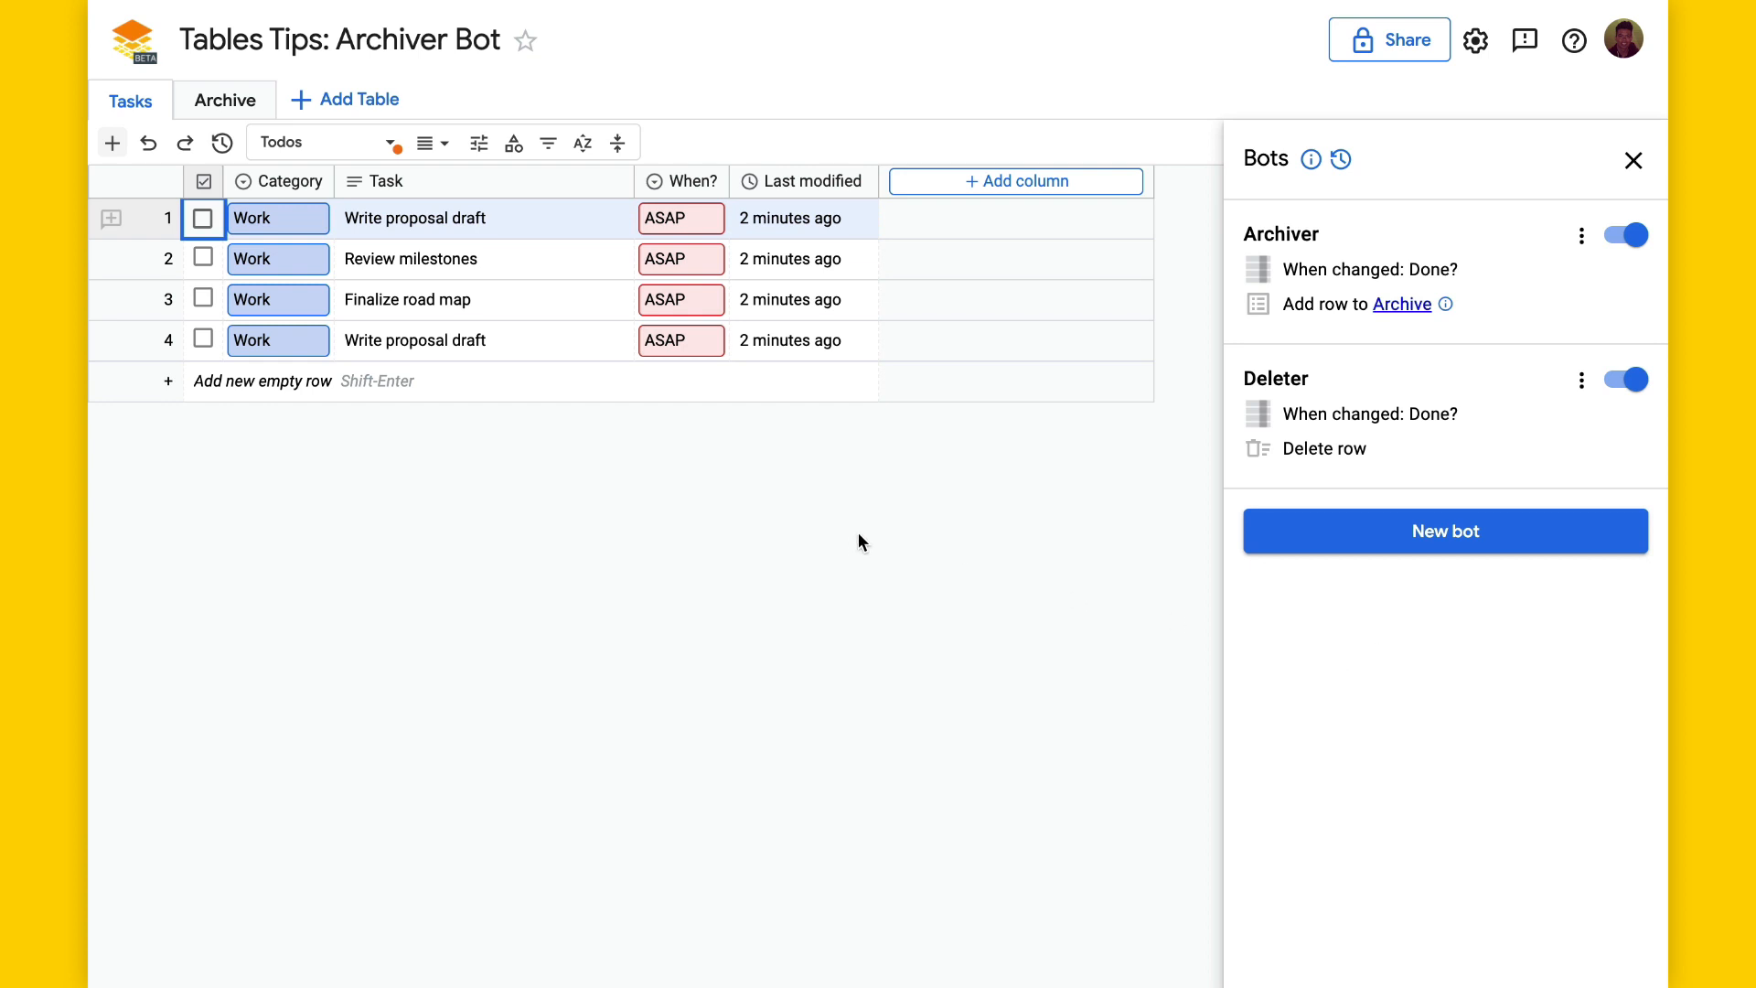
Mark the first "Write proposal draft" task as done and check the Archive table for the archived row.
click(630, 439)
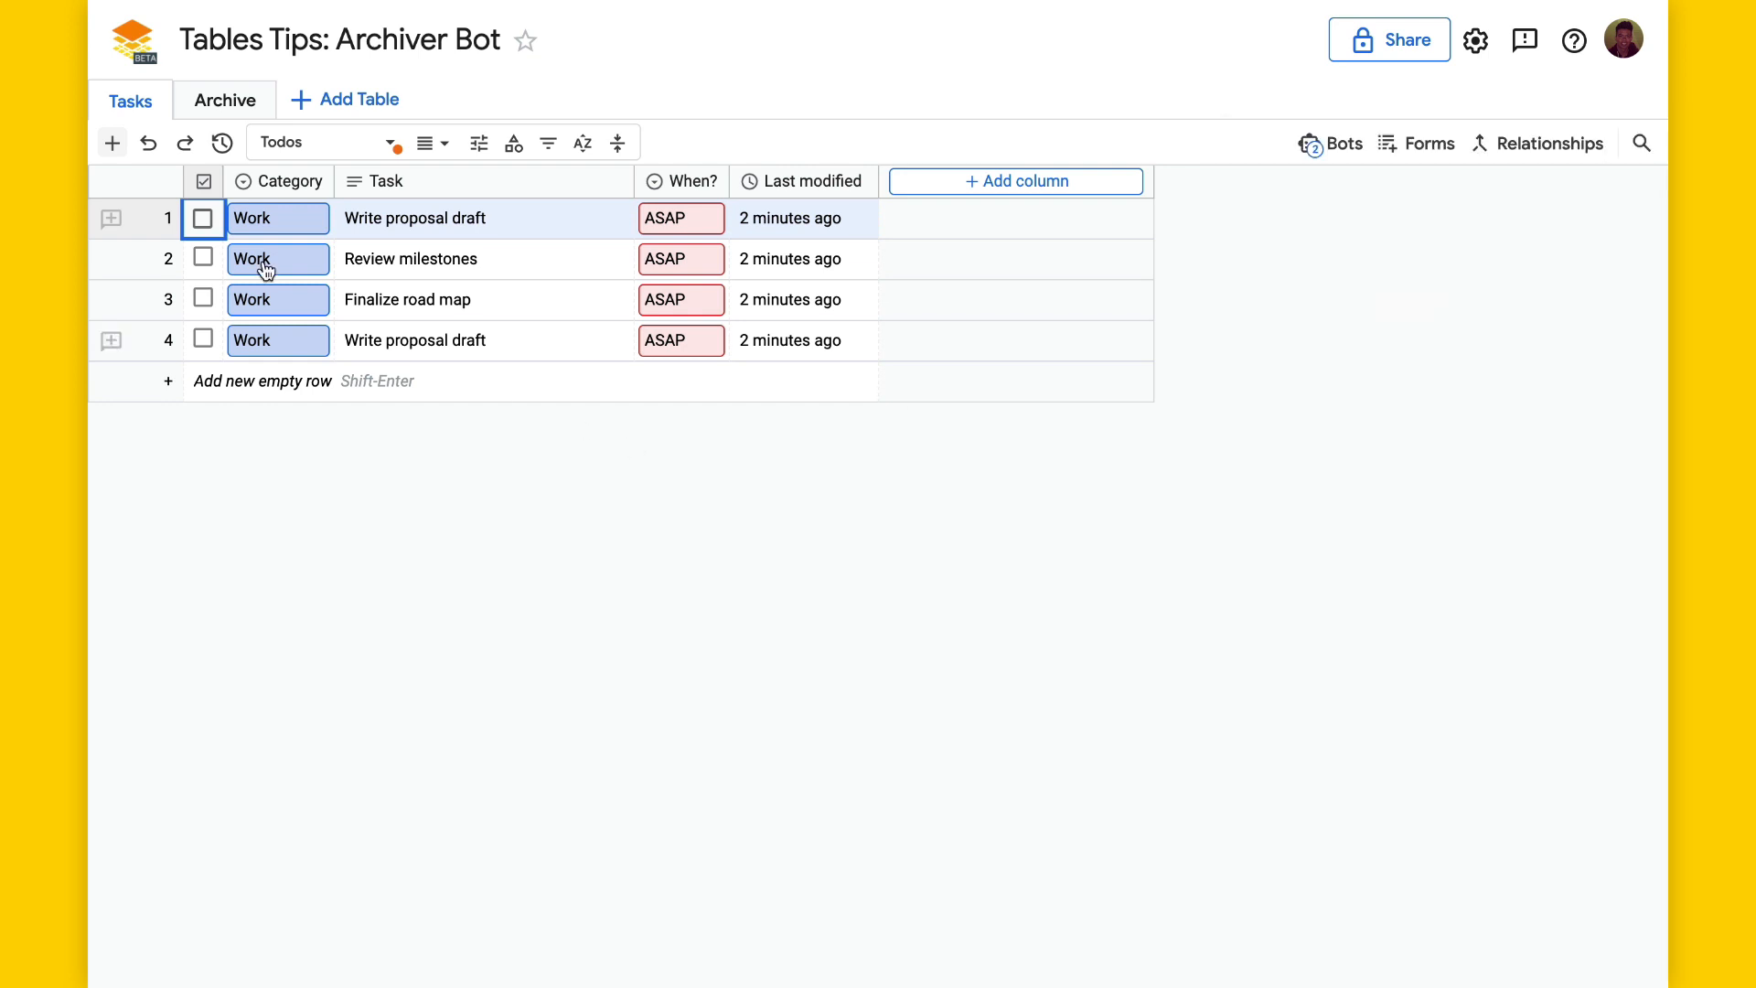
click(203, 219)
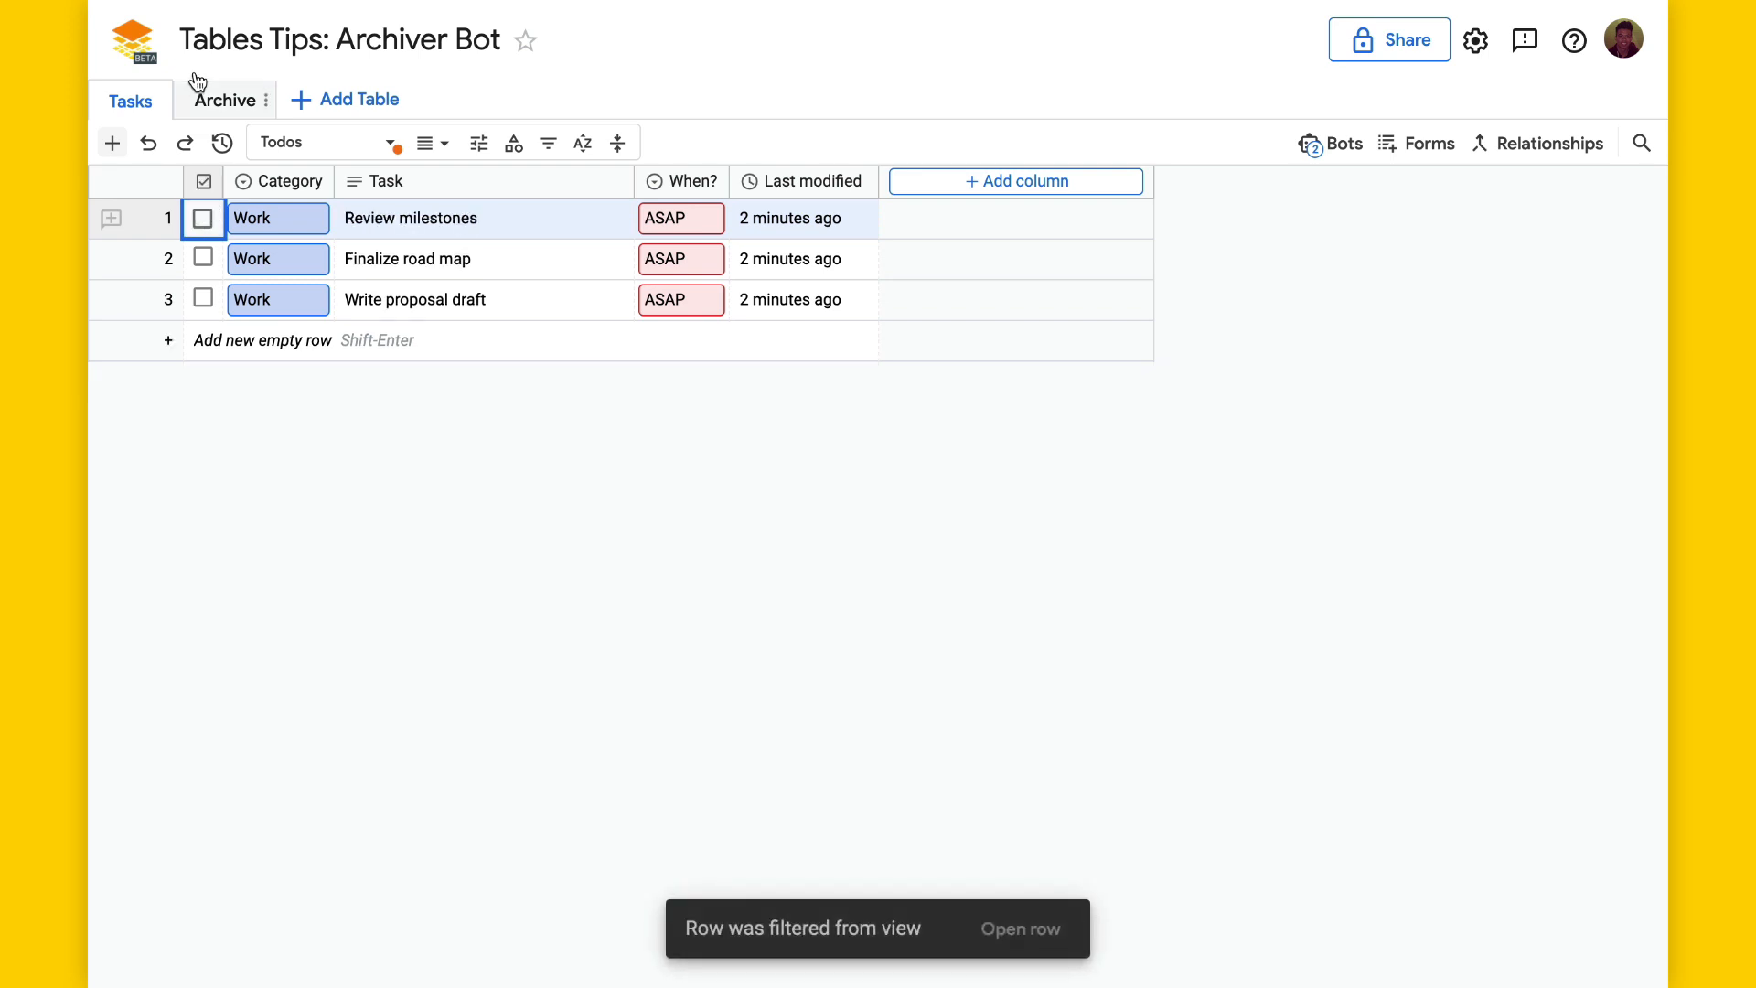
click(210, 103)
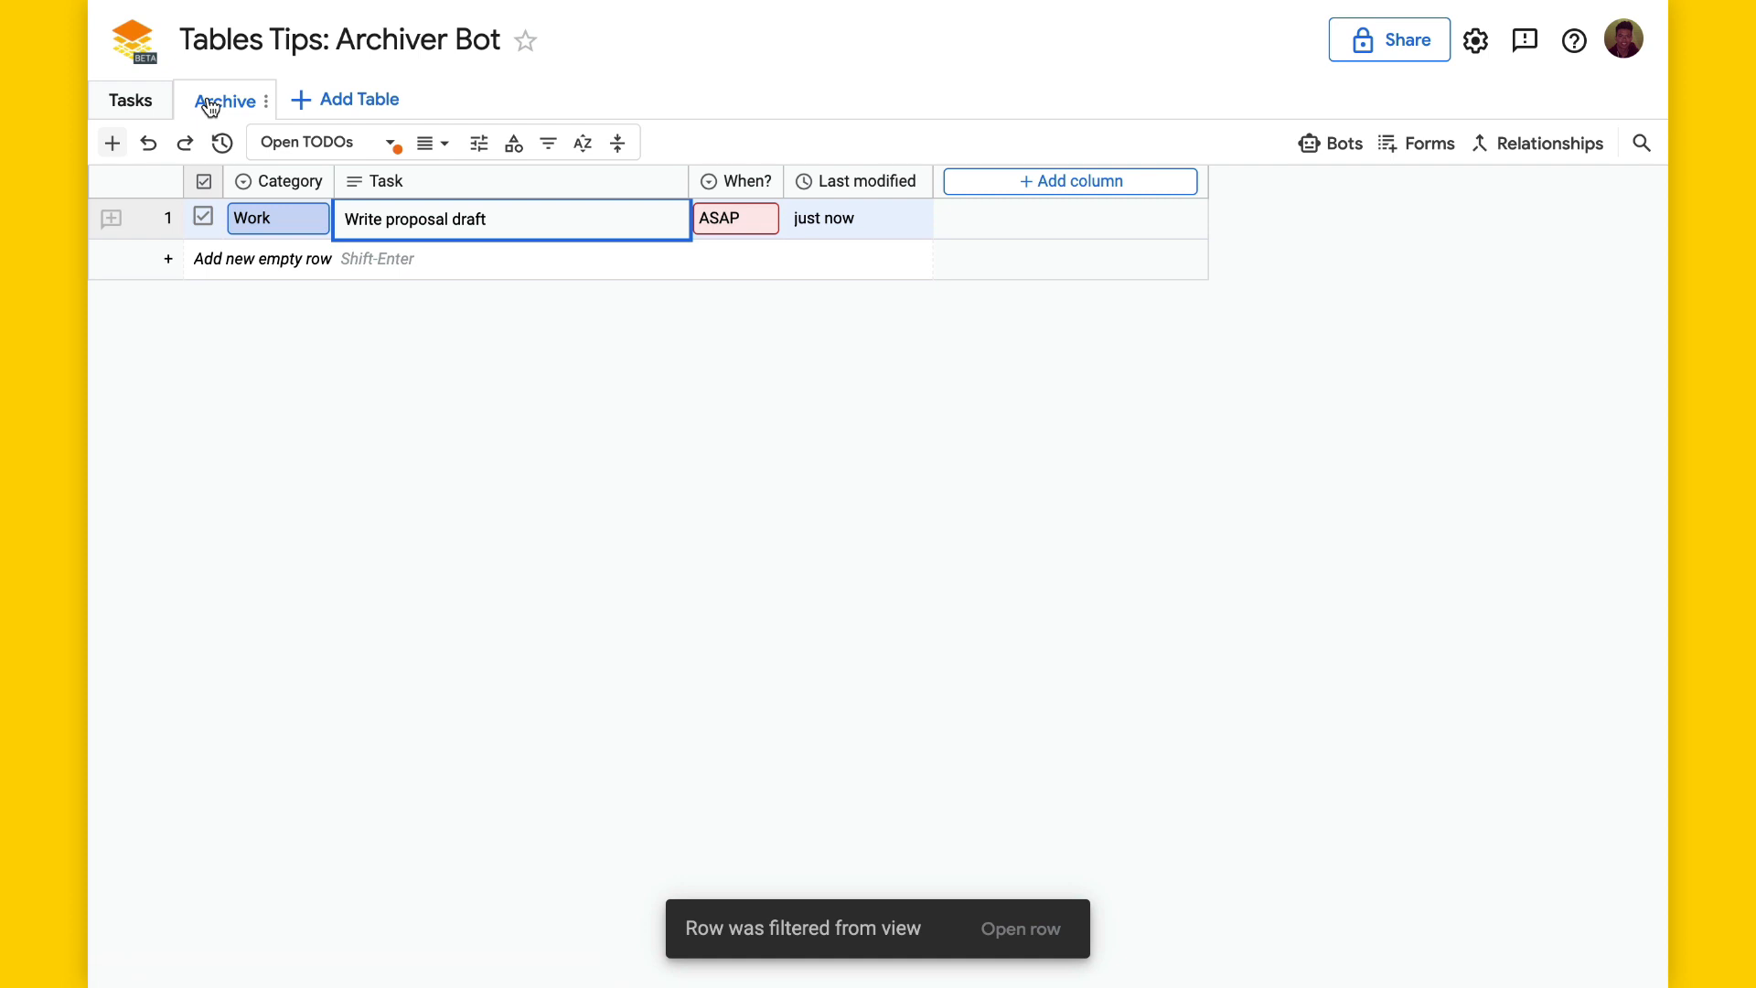